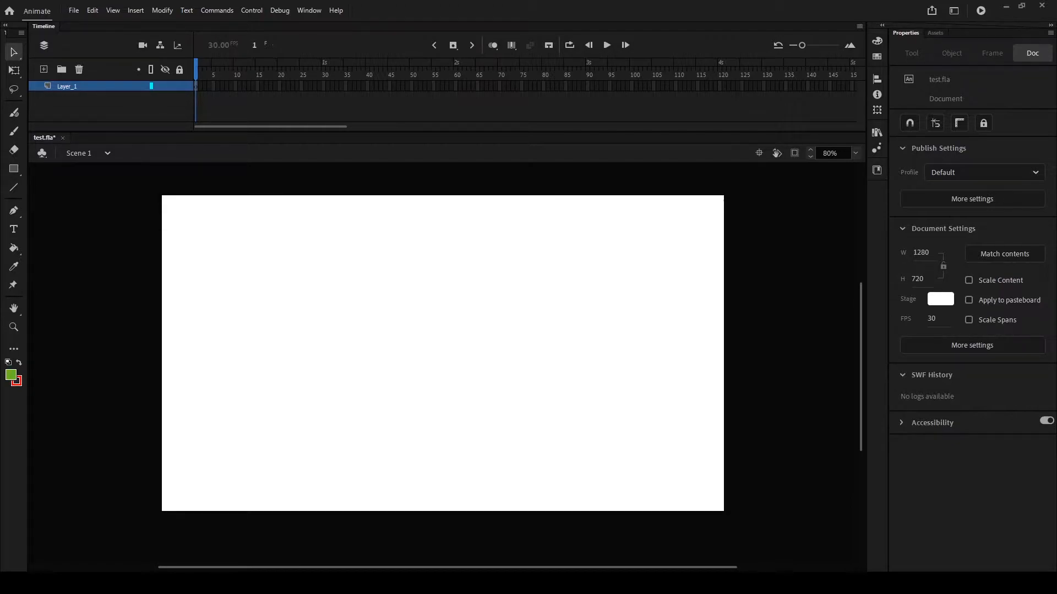
Step: Paste the Patrick image near the middle of the stage and rename its layer to Original_Image
key("ctrl+v")
left_click_drag(451, 365, 452, 354)
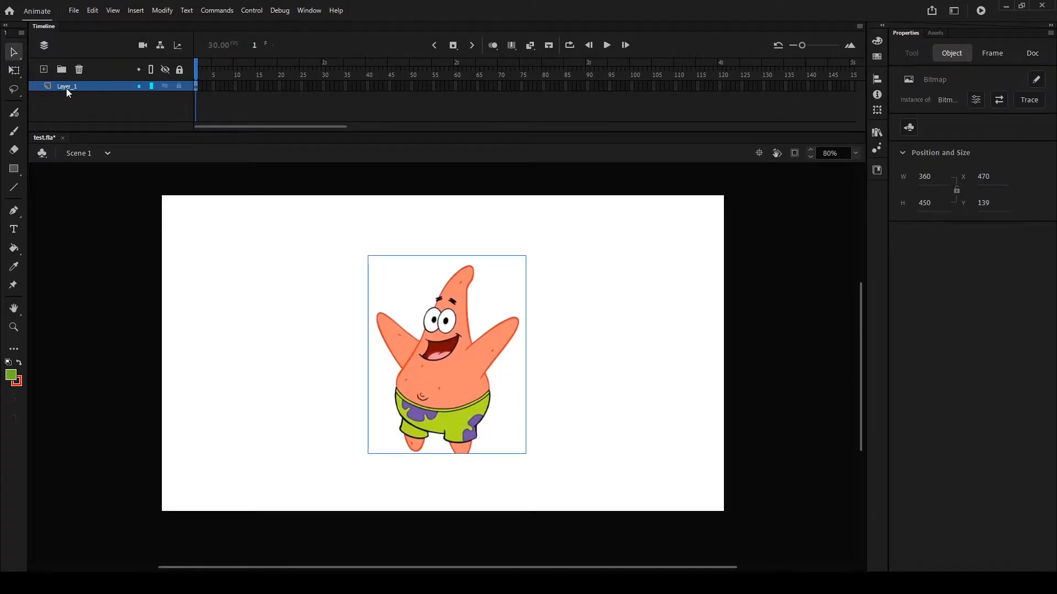
double_click(72, 87)
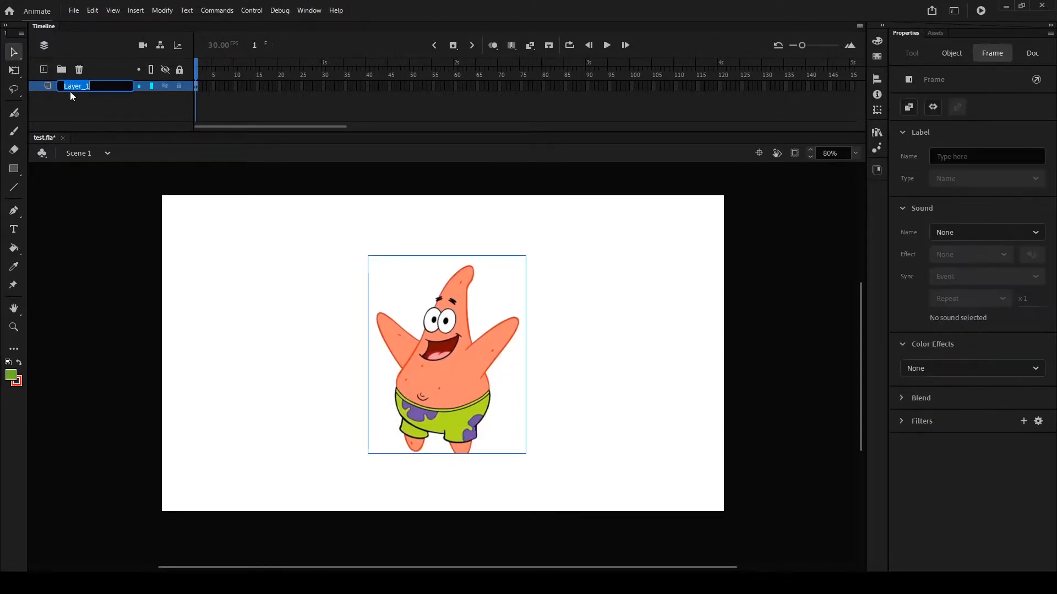
type("Original_Image")
key("Return")
Step: Convert the pasted bitmap into a movie clip symbol named Patrick and rename its layer to Patrick
left_click(179, 86)
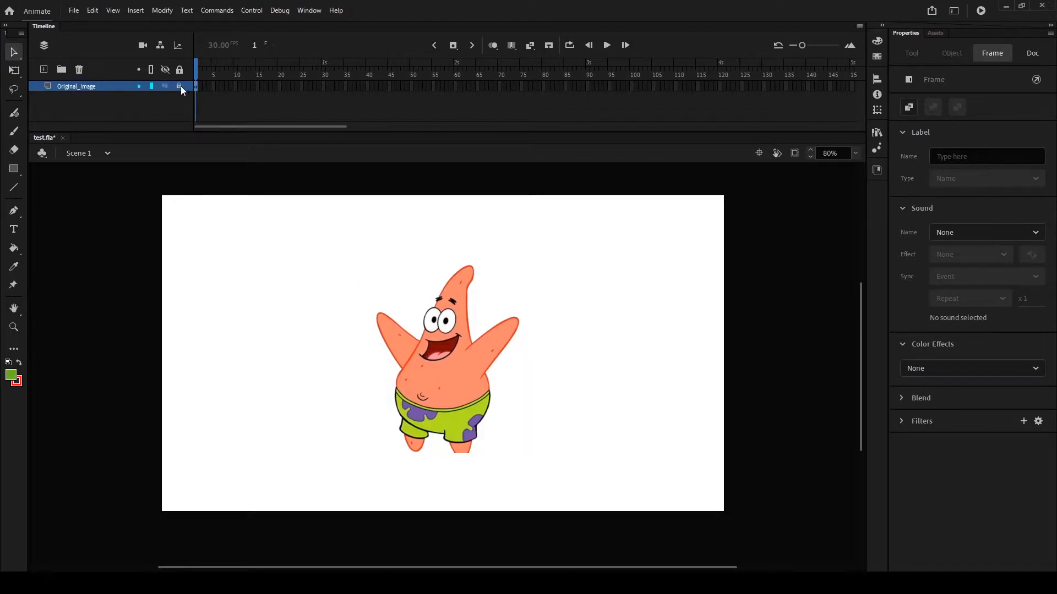
left_click(179, 86)
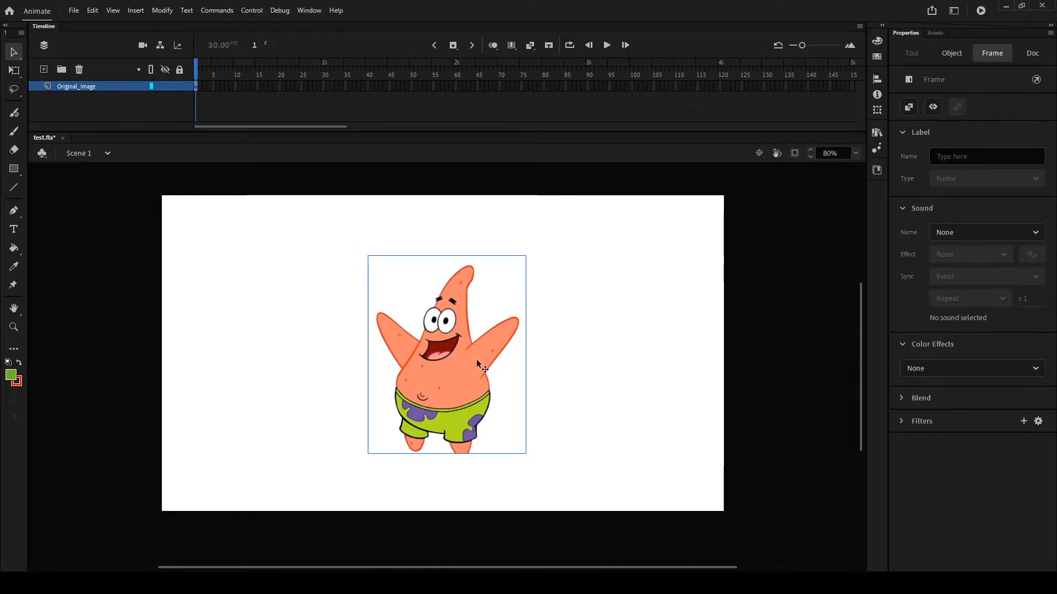
left_click(455, 361)
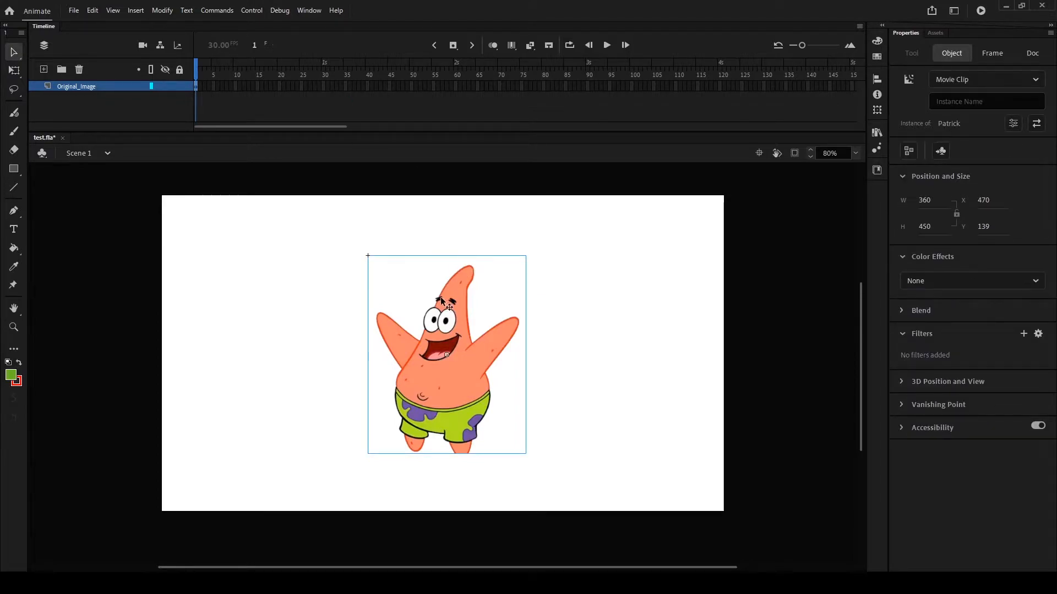
double_click(77, 85)
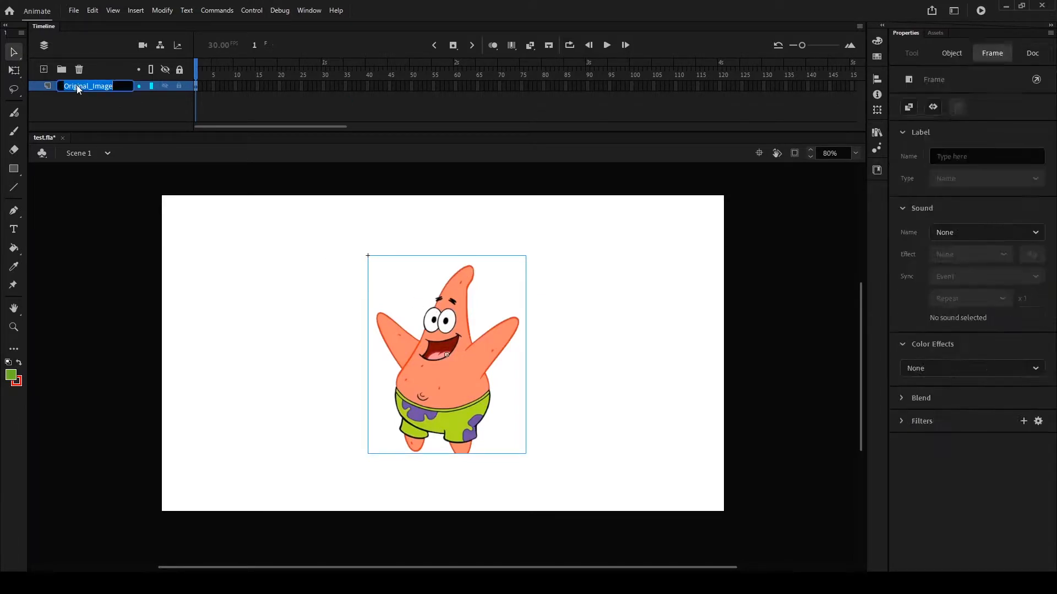
type("Patrick")
key("Return")
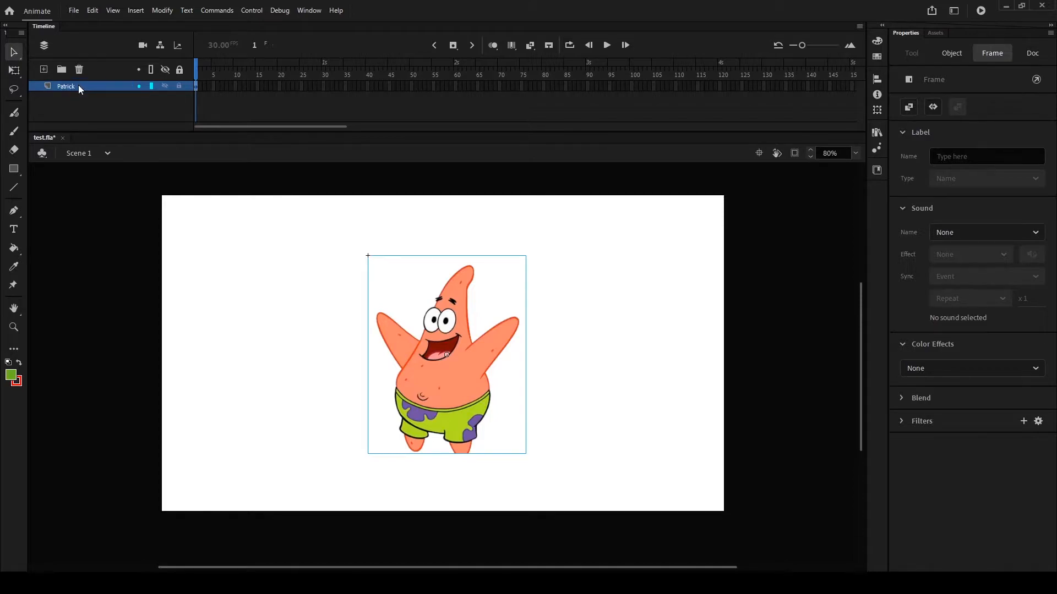
Step: Inside the Patrick symbol, rename the image layer to oriignal_image and lock it
left_click(550, 368)
mouse_move(450, 362)
left_mouse_down()
mouse_move(450, 345)
mouse_move(450, 356)
left_mouse_up()
double_click(450, 355)
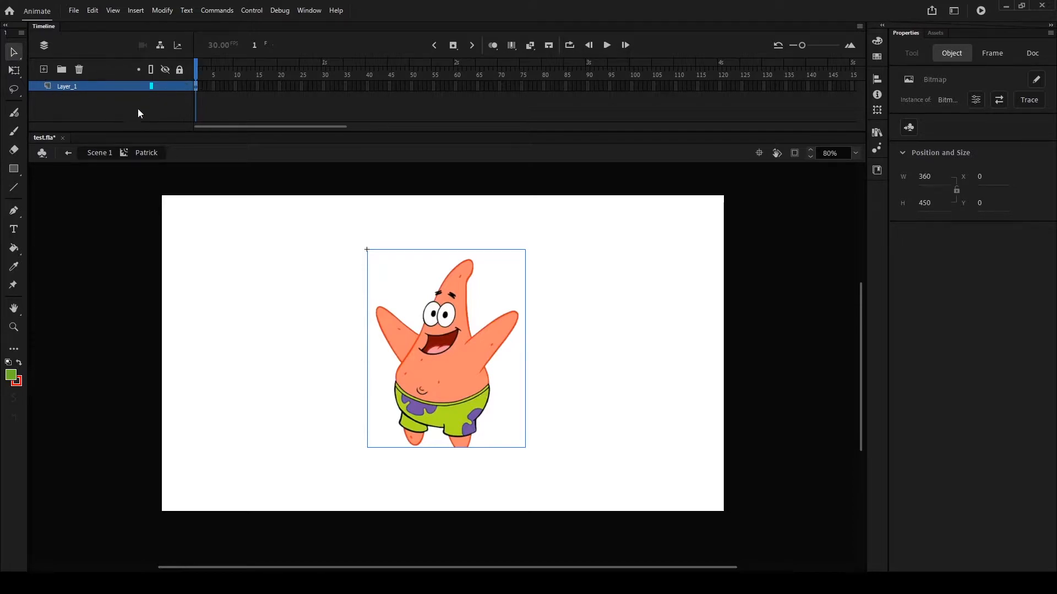
double_click(66, 86)
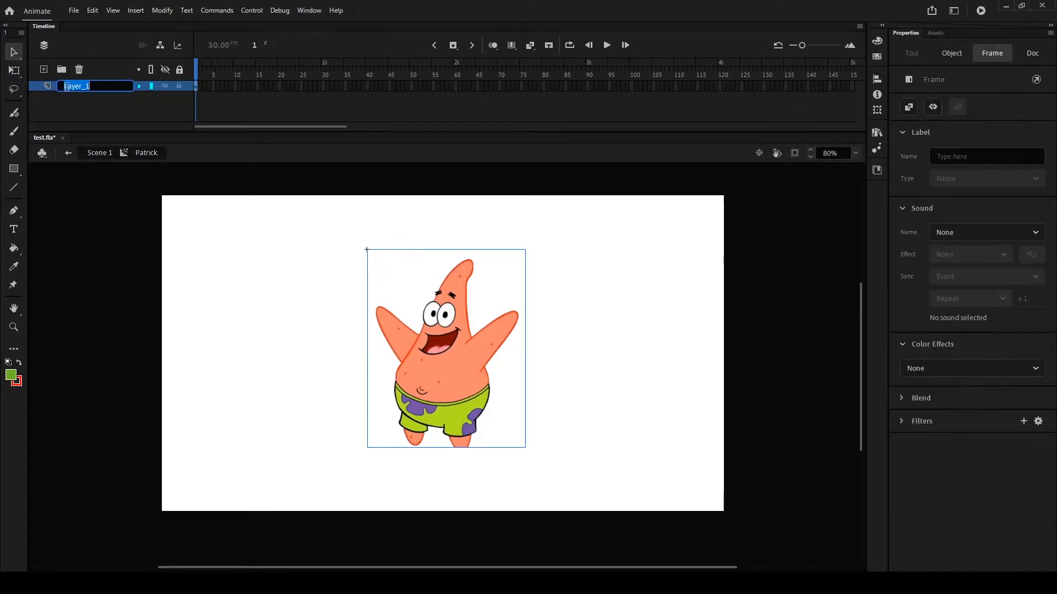
type("orignal_image")
key("Return")
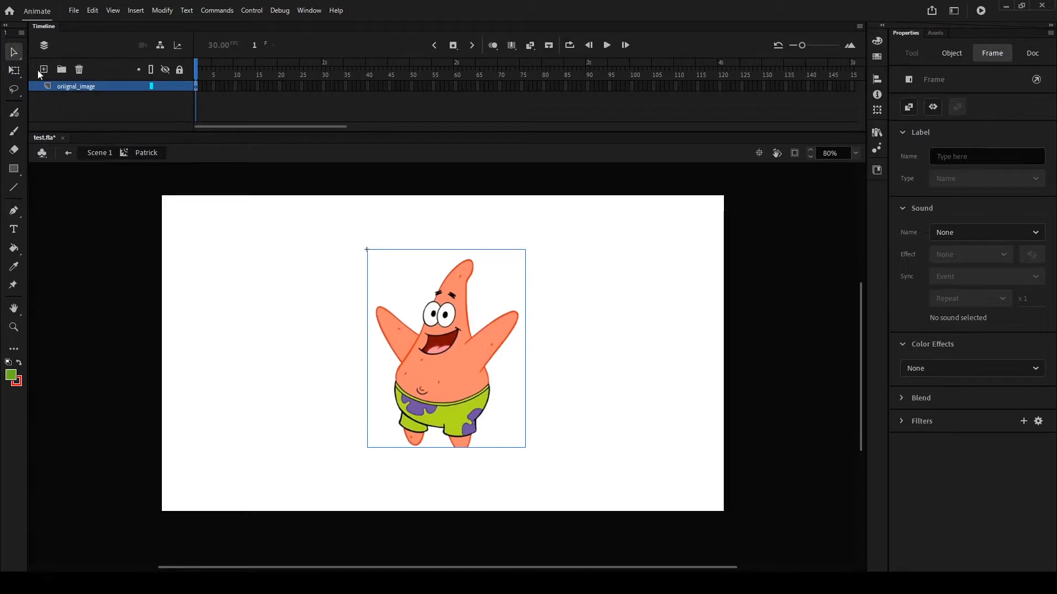
left_click(179, 88)
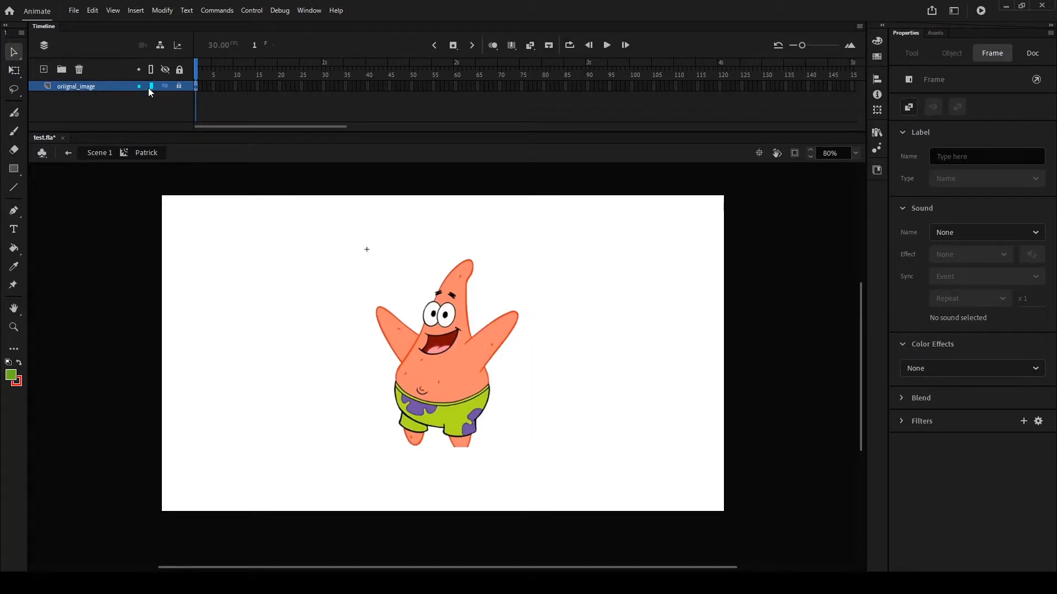
Step: Add a new layer above the locked image layer and name it left_arm
left_click(44, 70)
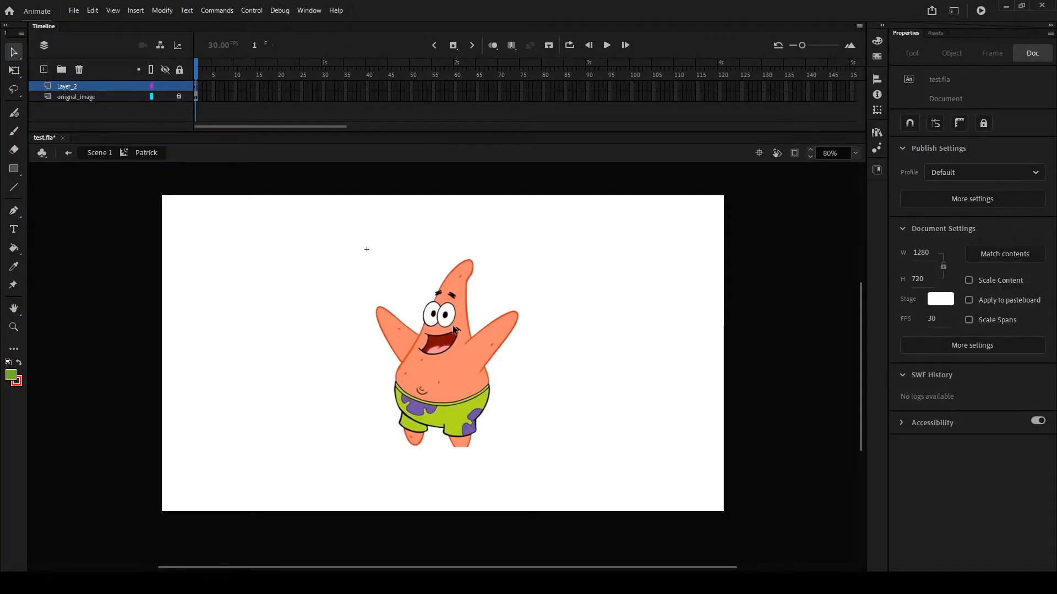
scroll(459, 389, "up", 2)
scroll(459, 391, "down", 2)
key("alt")
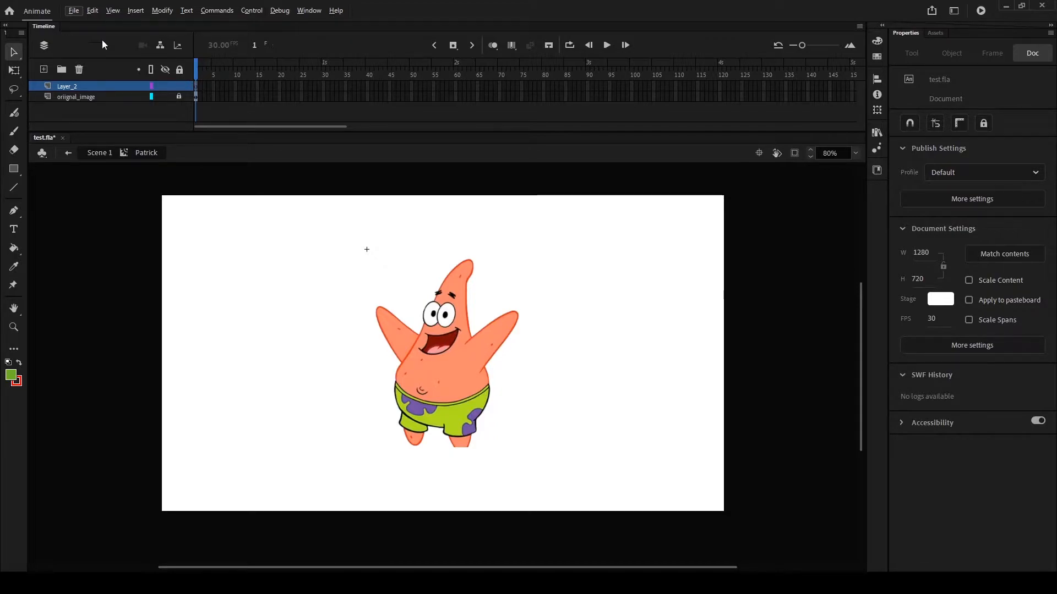
double_click(74, 87)
type("left_arm")
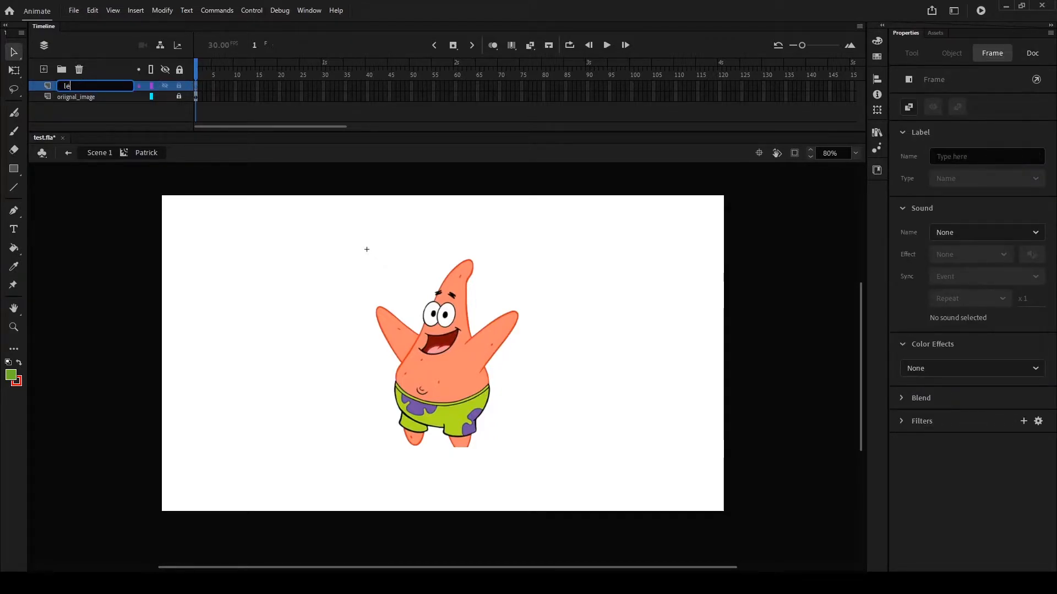
key("Return")
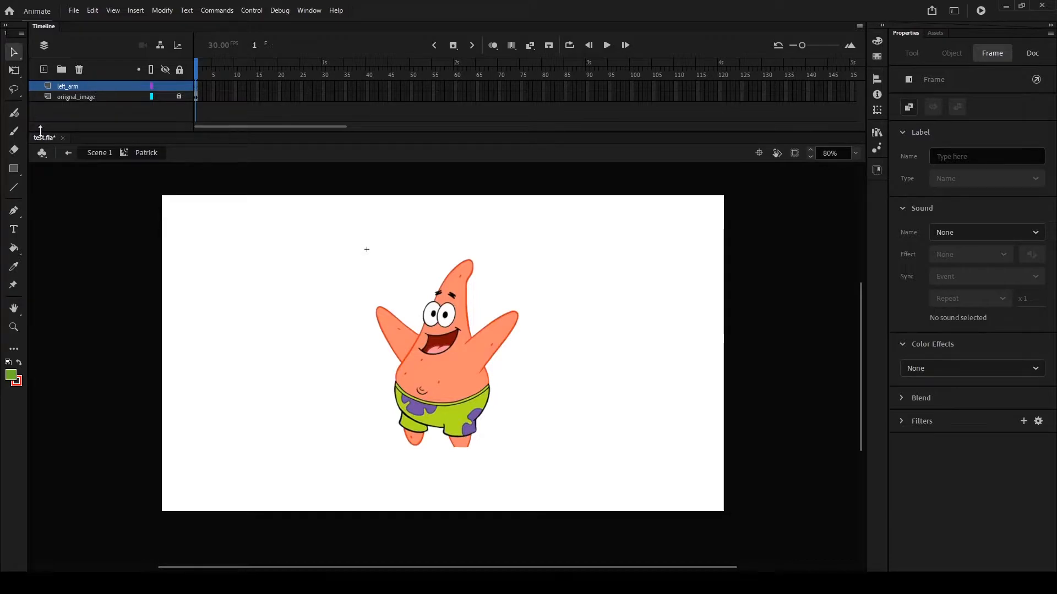
Step: Add three more layers above left_arm and rename the lowest of them to right_arm
left_click(44, 68)
left_click(44, 68)
left_click(44, 69)
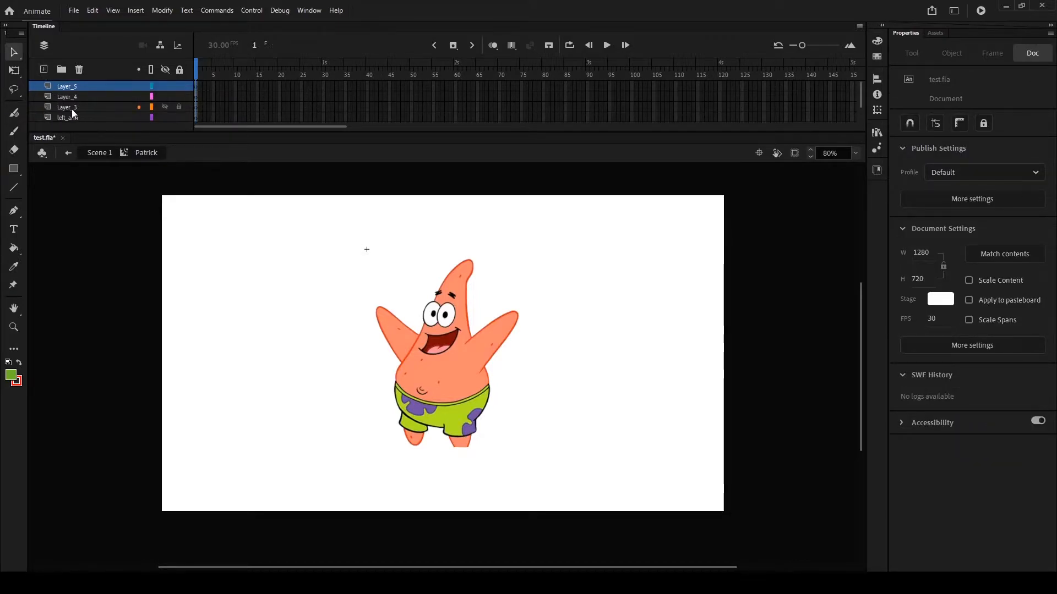
double_click(67, 107)
type("right_a")
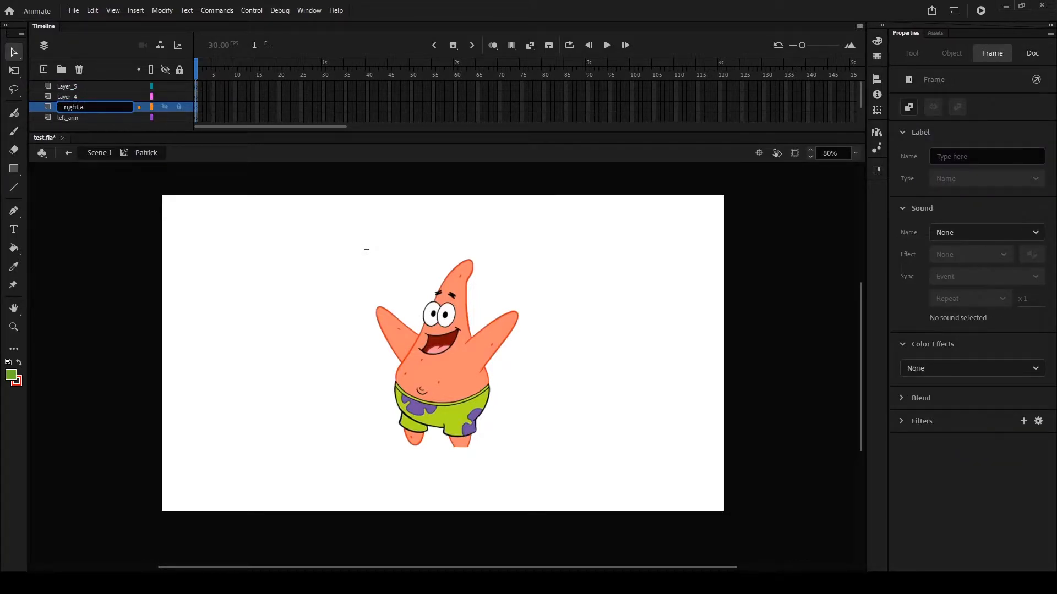
type("rm")
key("Return")
Step: Rename the two remaining new layers to left_leg and right_leg
double_click(74, 100)
type("lef")
key("Return")
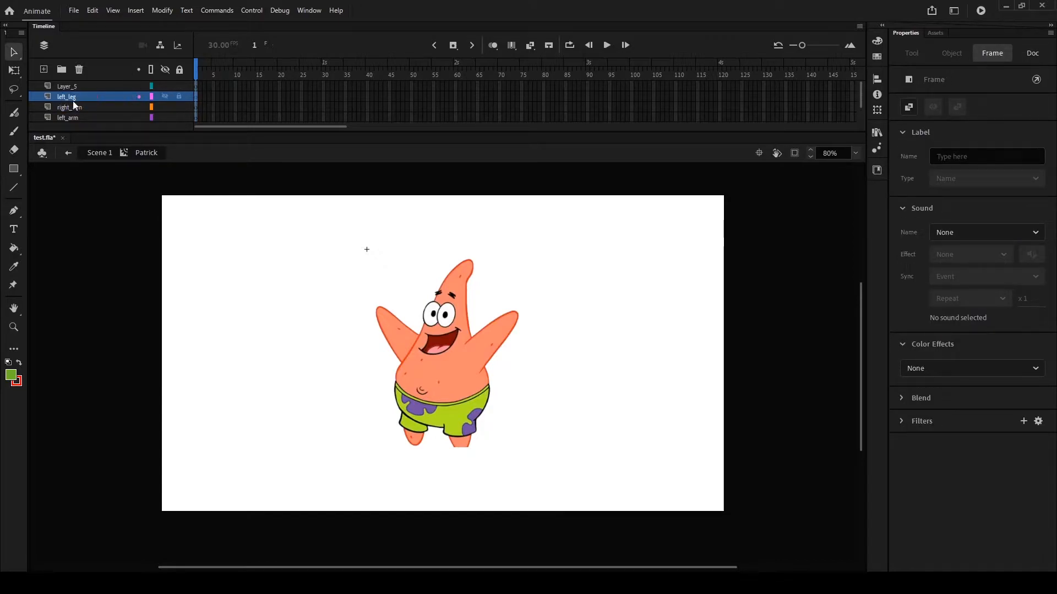
double_click(74, 87)
type("rig")
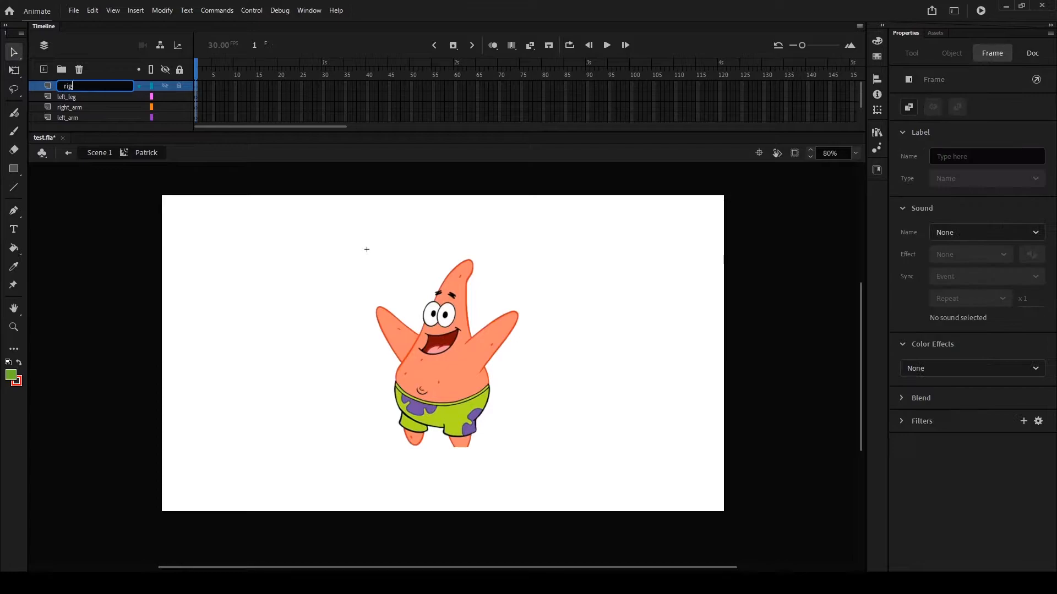
type("ht leg")
key("Return")
Step: Add a layer named body_head on top and lock every layer except this one
left_click(44, 68)
double_click(63, 88)
type("bod")
type("y_head")
key("Return")
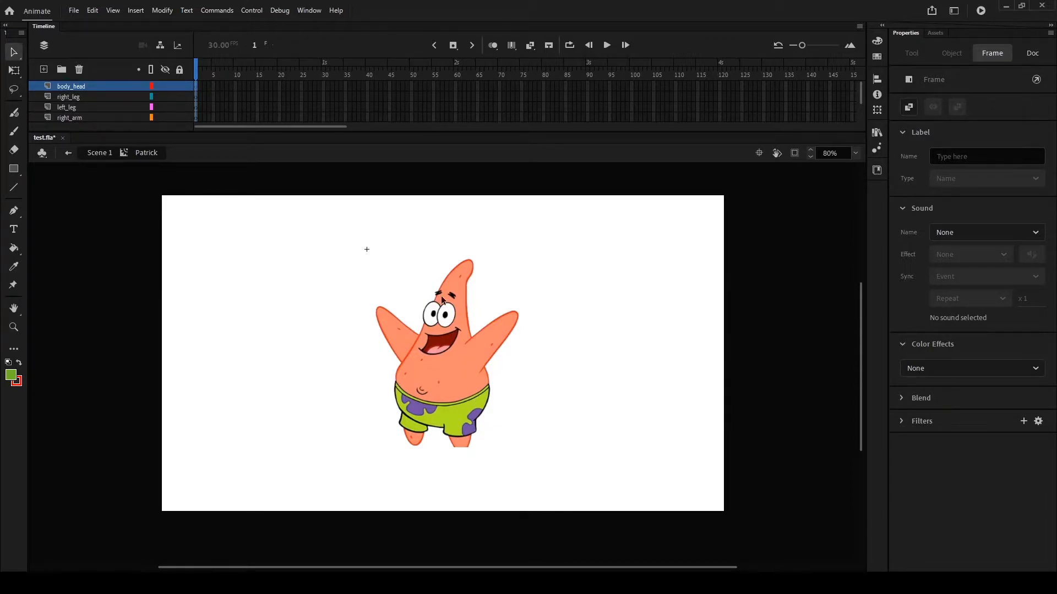
scroll(155, 100, "down", 2)
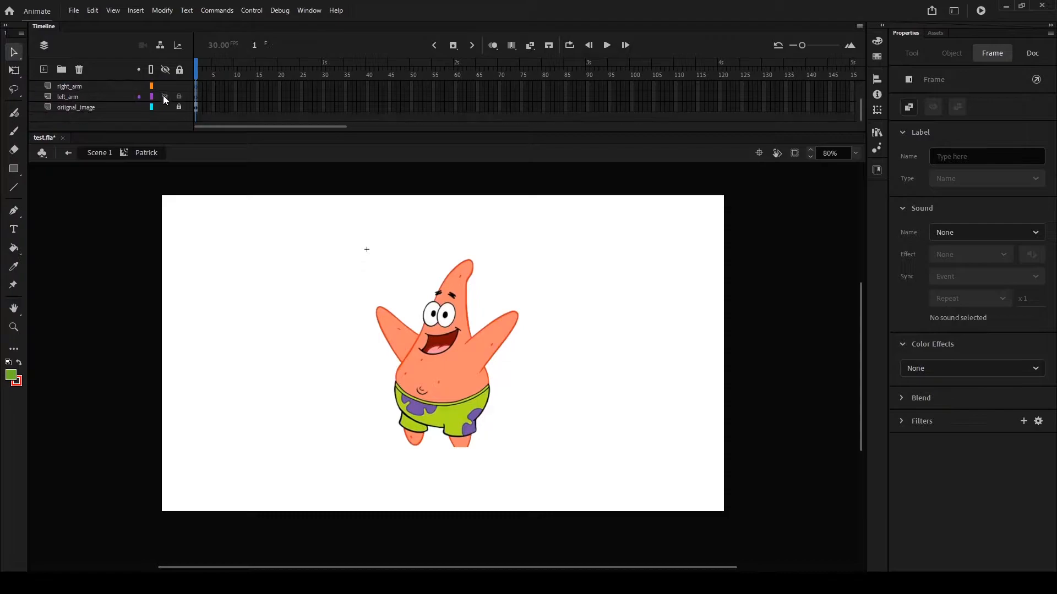
scroll(146, 97, "up", 2)
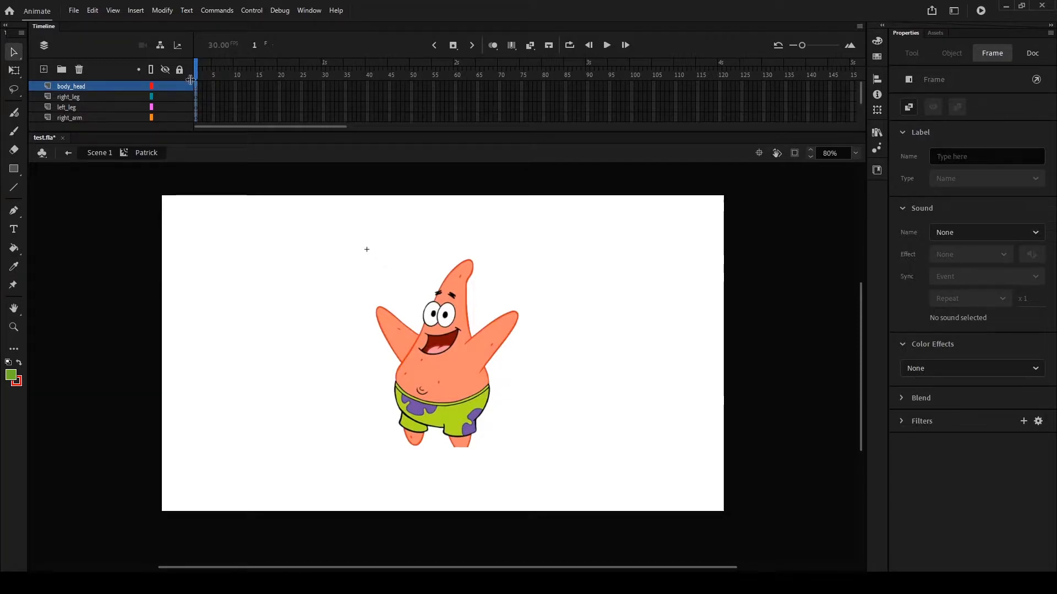
left_click(180, 86, "alt")
Step: Choose the Line tool and change its stroke colour to blue
left_click(14, 189)
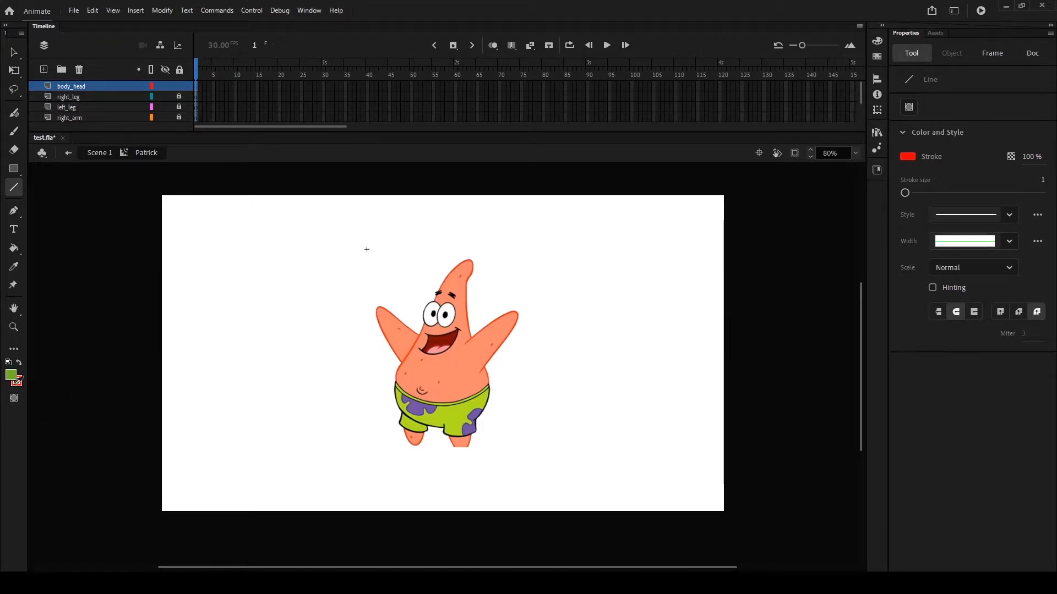
left_click(18, 381)
left_click(908, 157)
left_click(813, 223)
Step: Trace the upper body on body_head with straight lines from the torso's left side over the head tip to the right waist
scroll(476, 316, "up", 7)
scroll(477, 319, "down", 6)
scroll(474, 368, "up", 3)
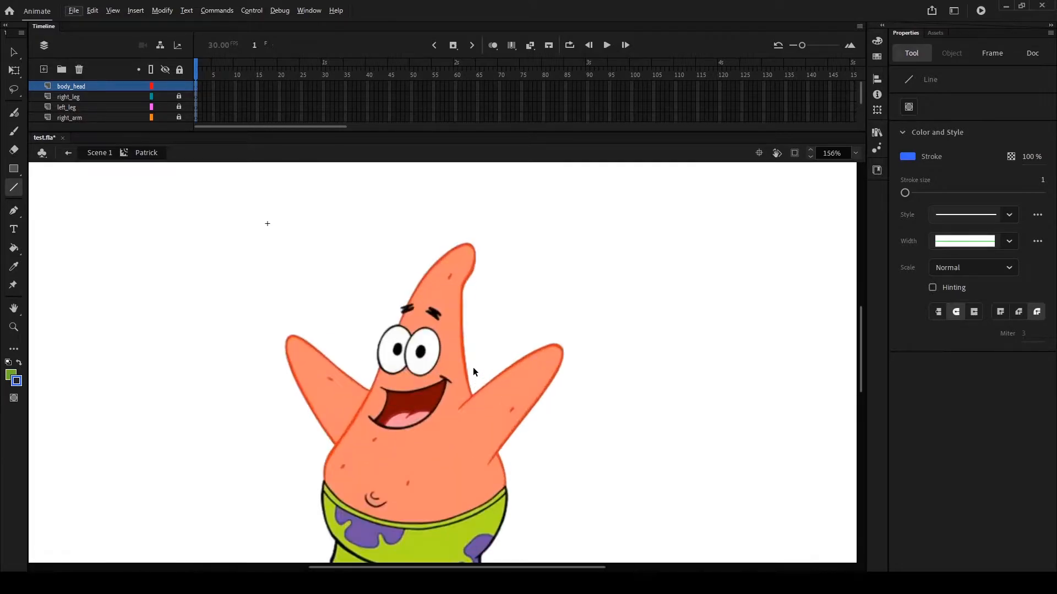
scroll(473, 367, "up", 3)
scroll(474, 325, "down", 4)
scroll(477, 323, "up", 4)
scroll(474, 319, "down", 3)
scroll(470, 311, "up", 3)
scroll(462, 271, "down", 3)
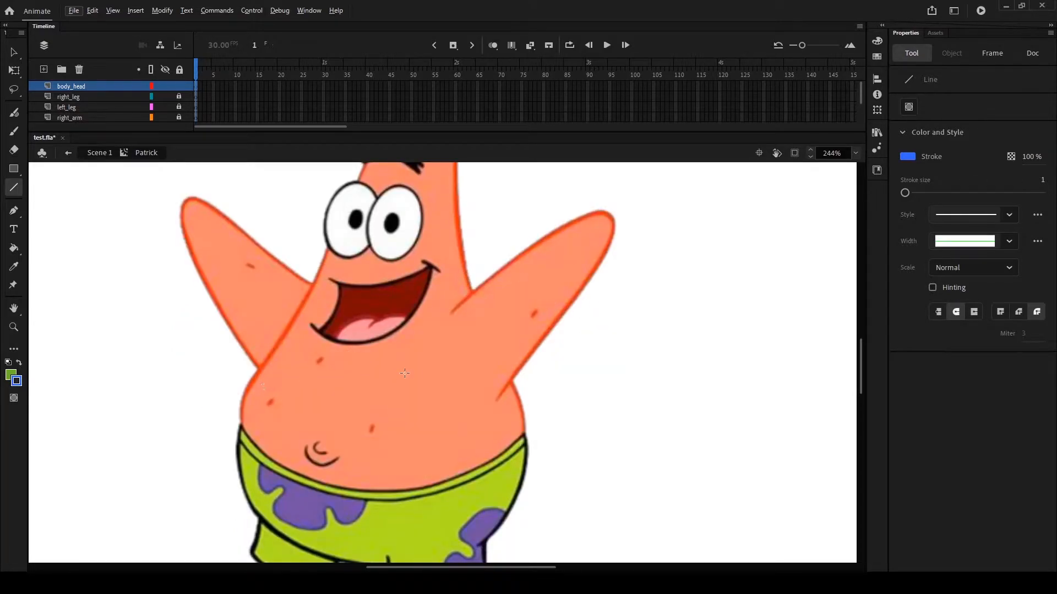
scroll(372, 342, "down", 3)
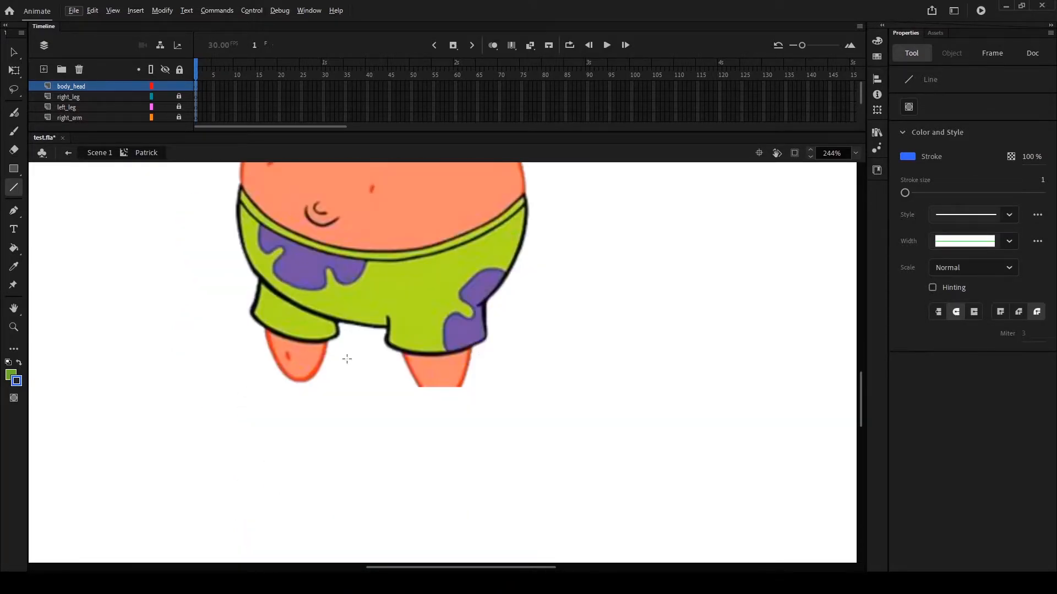
scroll(332, 358, "up", 4)
mouse_move(247, 513)
left_mouse_down()
mouse_move(314, 432)
mouse_move(378, 255)
mouse_move(460, 182)
mouse_move(457, 174)
mouse_move(480, 192)
left_mouse_up()
mouse_move(466, 231)
left_mouse_down()
mouse_move(483, 437)
mouse_move(467, 408)
mouse_move(524, 555)
left_mouse_up()
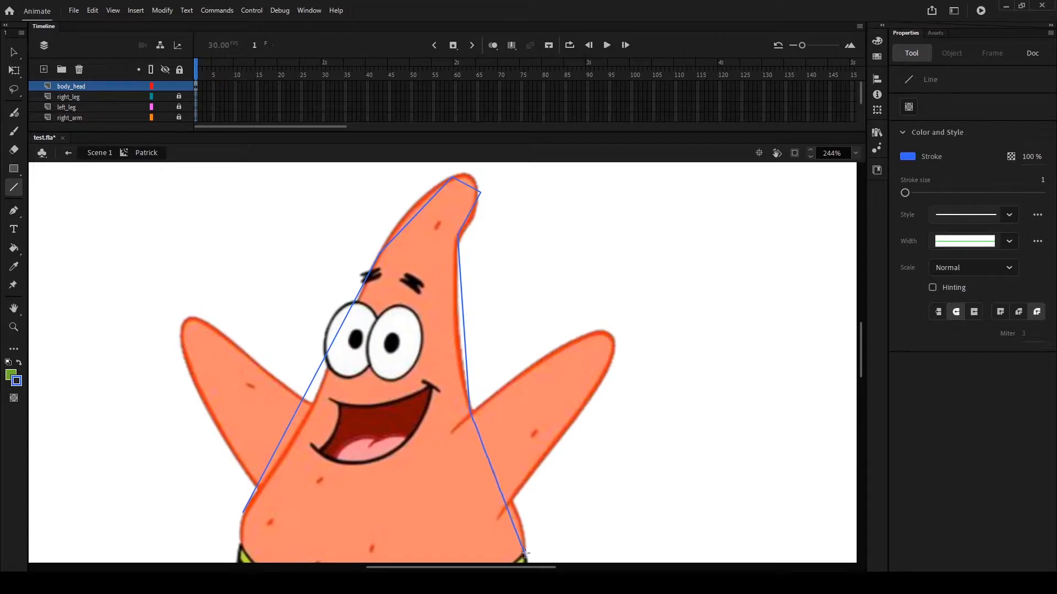
Step: Continue the straight-line outline from the right waist around the bottom of the shorts and up to the torso's left side
scroll(478, 406, "down", 10)
scroll(477, 329, "up", 5)
mouse_move(525, 312)
left_mouse_down()
mouse_move(483, 424)
mouse_move(333, 438)
mouse_move(345, 439)
left_mouse_up()
mouse_move(345, 439)
left_mouse_down()
mouse_move(268, 401)
mouse_move(245, 377)
mouse_move(251, 383)
mouse_move(241, 302)
left_mouse_up()
left_click_drag(242, 302, 245, 270)
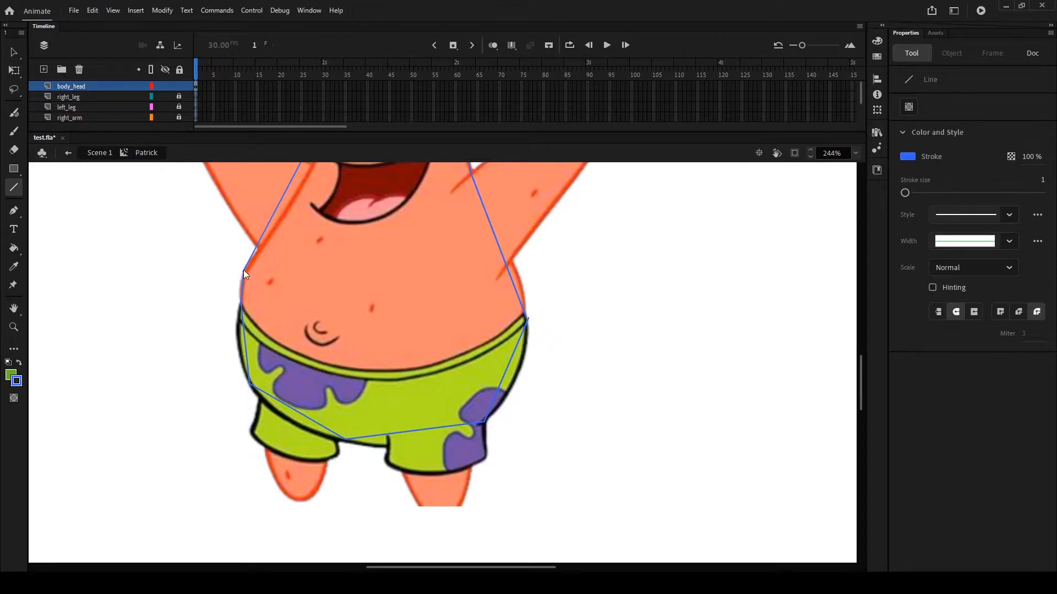
Step: Bend the head's outline segments with the Selection tool so they follow its left edge, tip and right edge
scroll(609, 302, "up", 5)
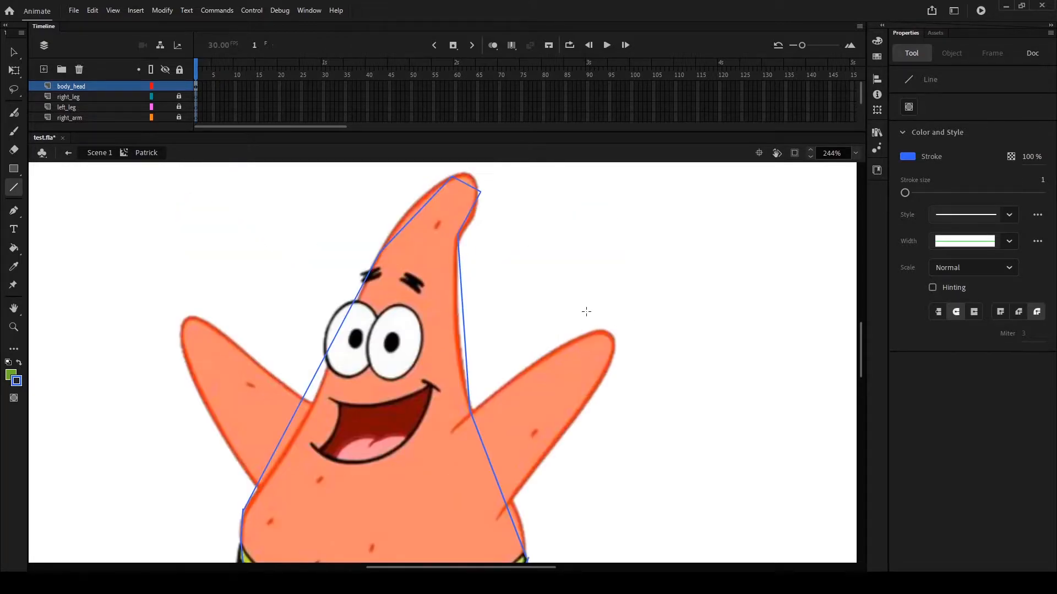
left_click(14, 52)
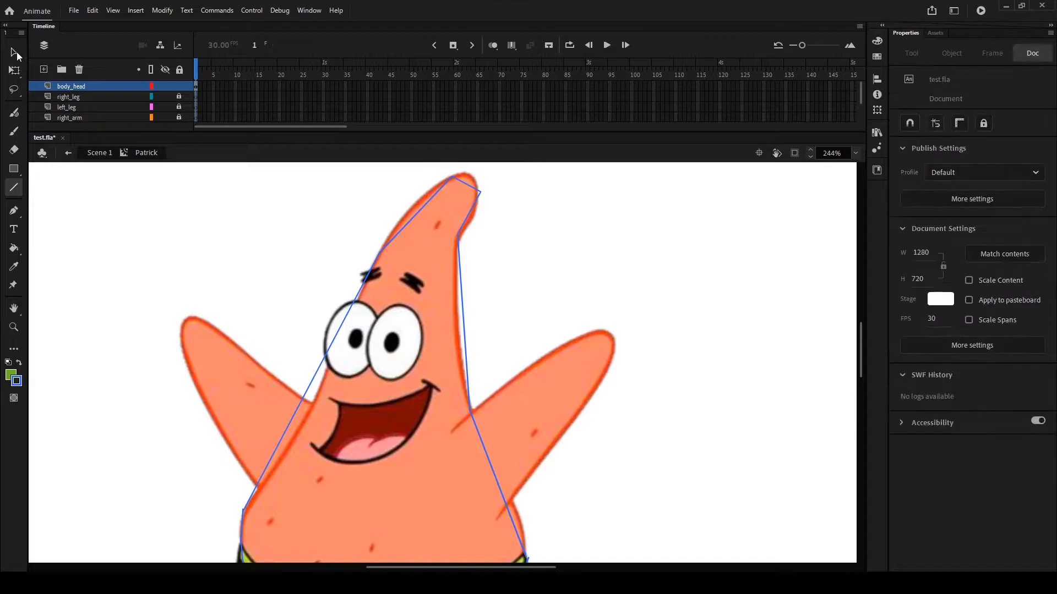
left_click_drag(317, 372, 311, 401)
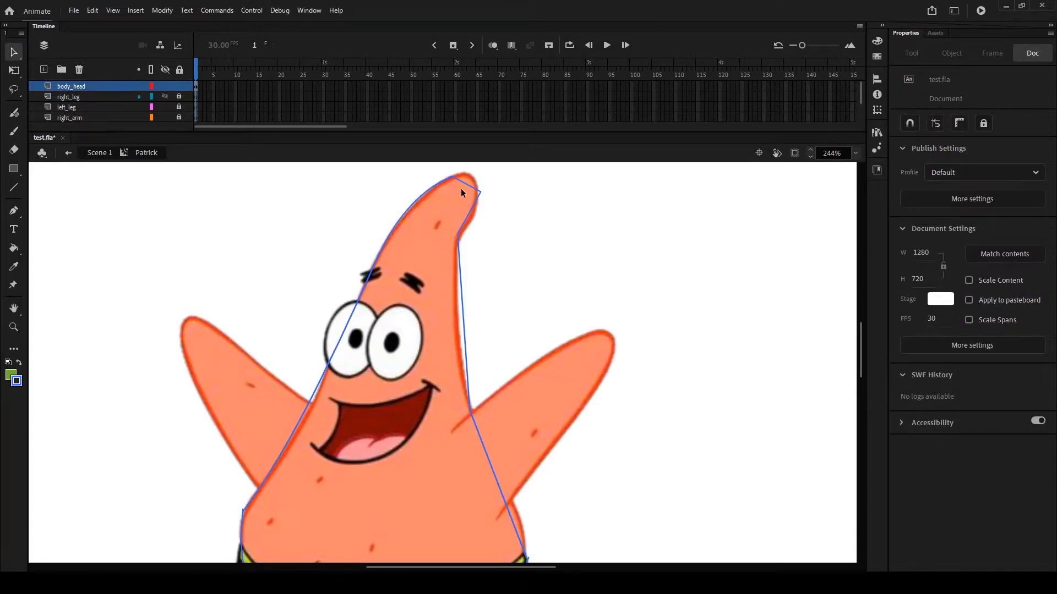
left_click_drag(463, 182, 472, 174)
left_click_drag(460, 277, 454, 294)
Step: Curve the outline segments on the right side of the torso and shorts to match the image
scroll(454, 279, "down", 3)
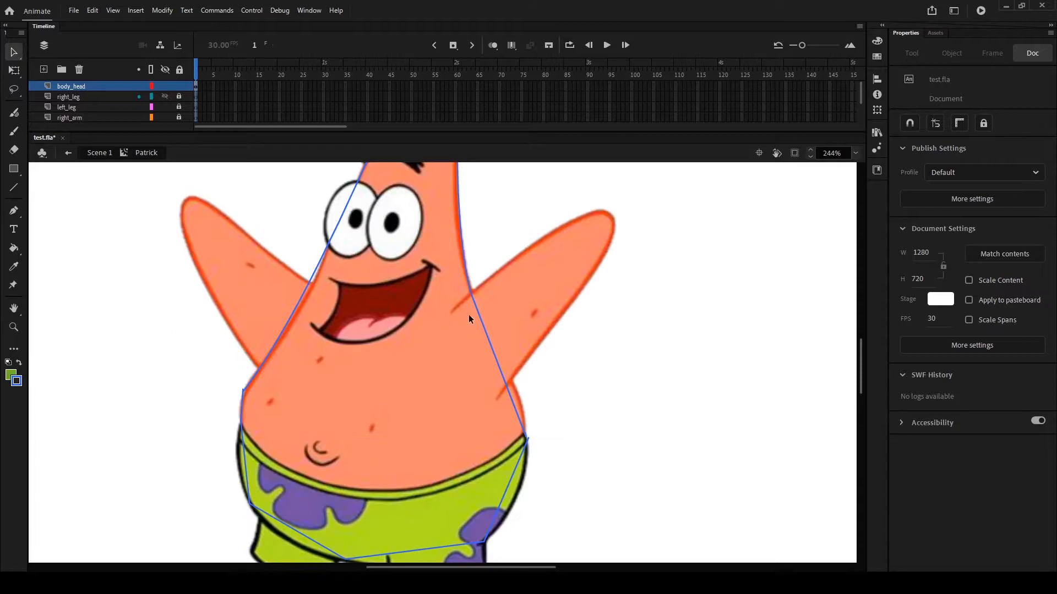
left_click_drag(481, 328, 494, 327)
scroll(506, 406, "down", 3)
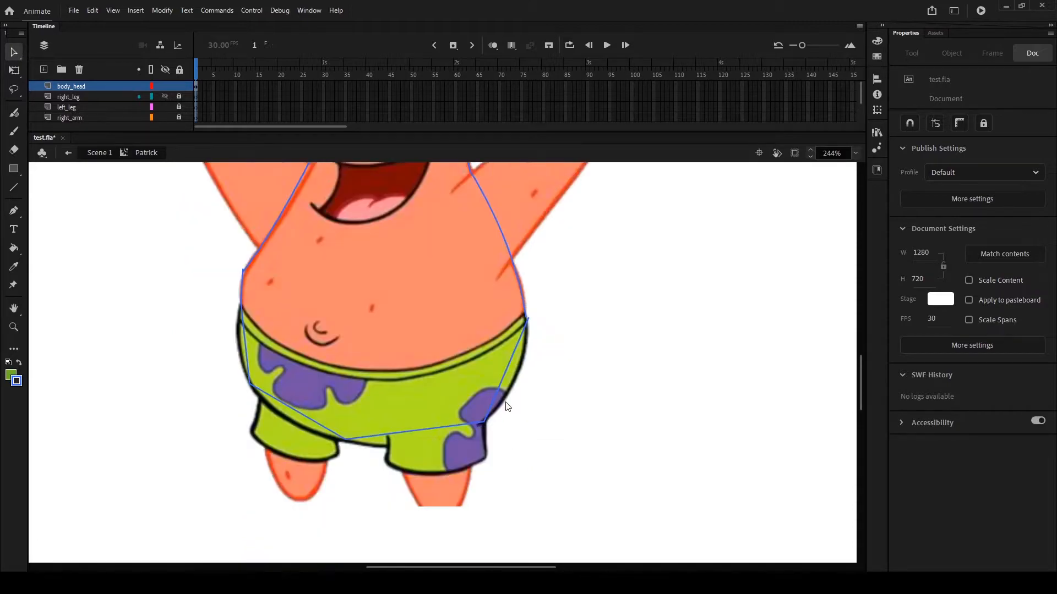
left_click_drag(500, 382, 515, 378)
Step: Turn on object snapping and join the two open outline ends at the right side of the waist
scroll(520, 352, "up", 3)
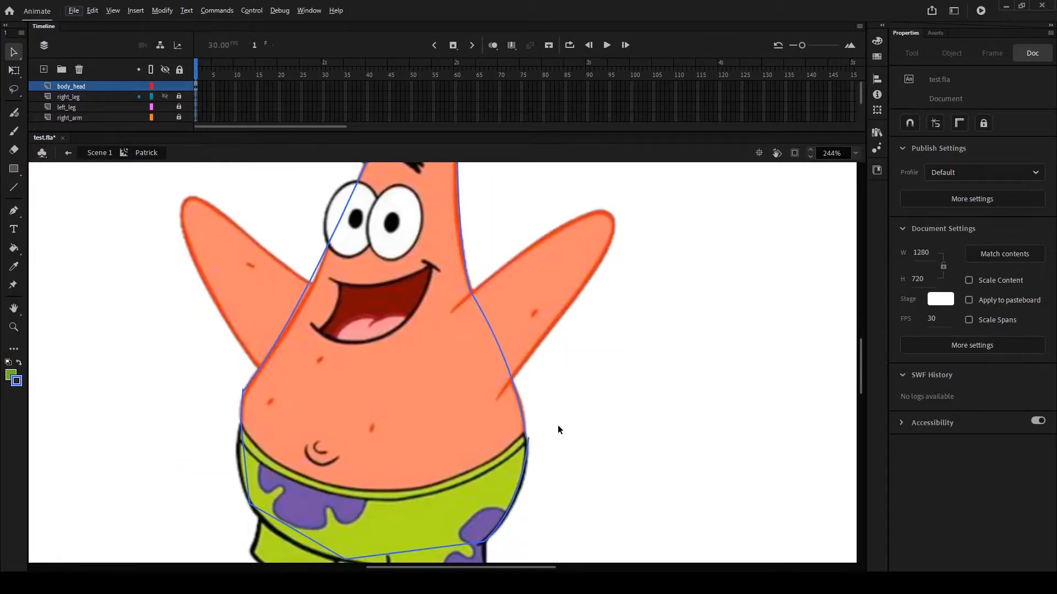
scroll(531, 438, "up", 10)
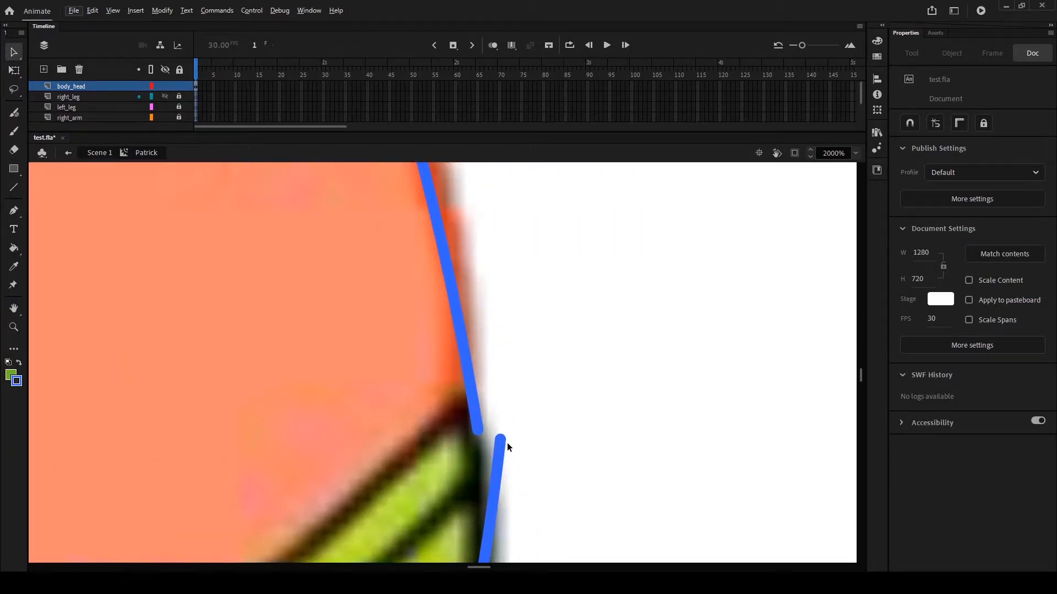
left_click(910, 124)
left_click_drag(503, 440, 475, 426)
scroll(481, 436, "down", 5)
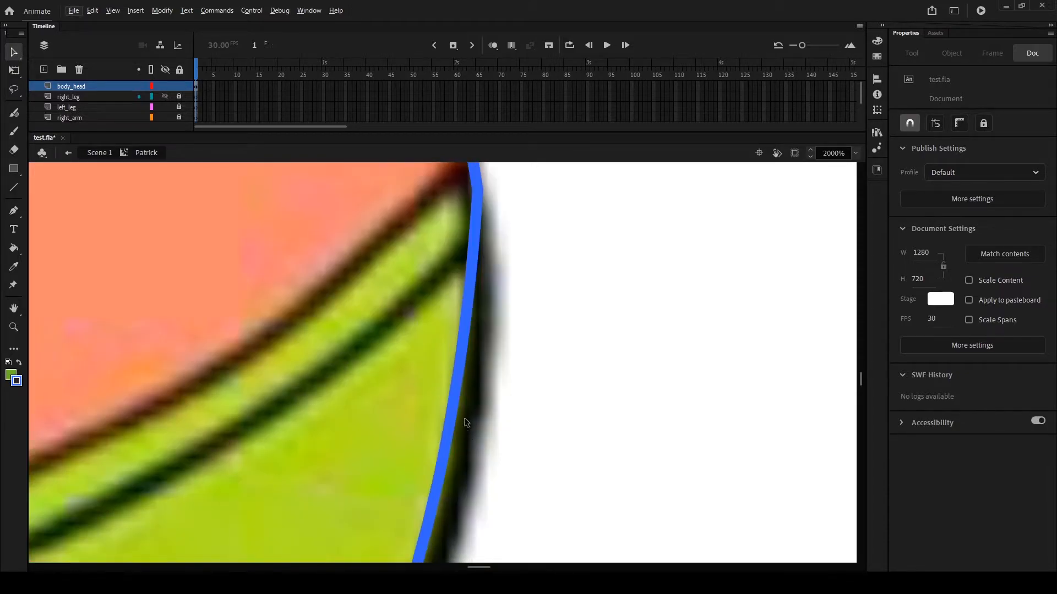
Step: Bend the two straight segments along the underside of the shorts so they follow the image
scroll(466, 423, "down", 5, "ctrl")
scroll(408, 440, "down", 4)
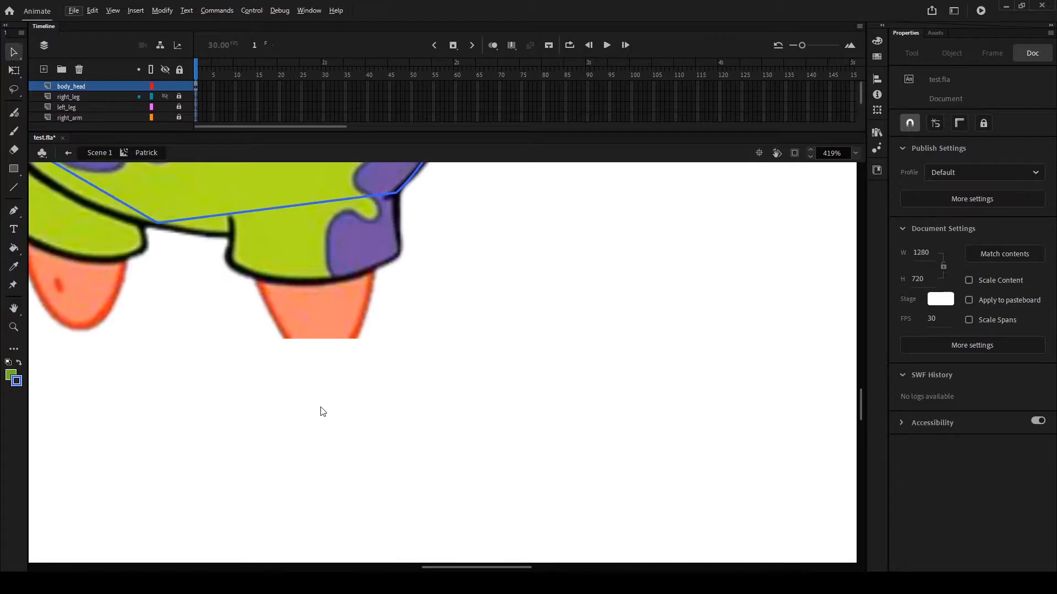
scroll(323, 412, "up", 3)
left_click_drag(308, 323, 310, 345)
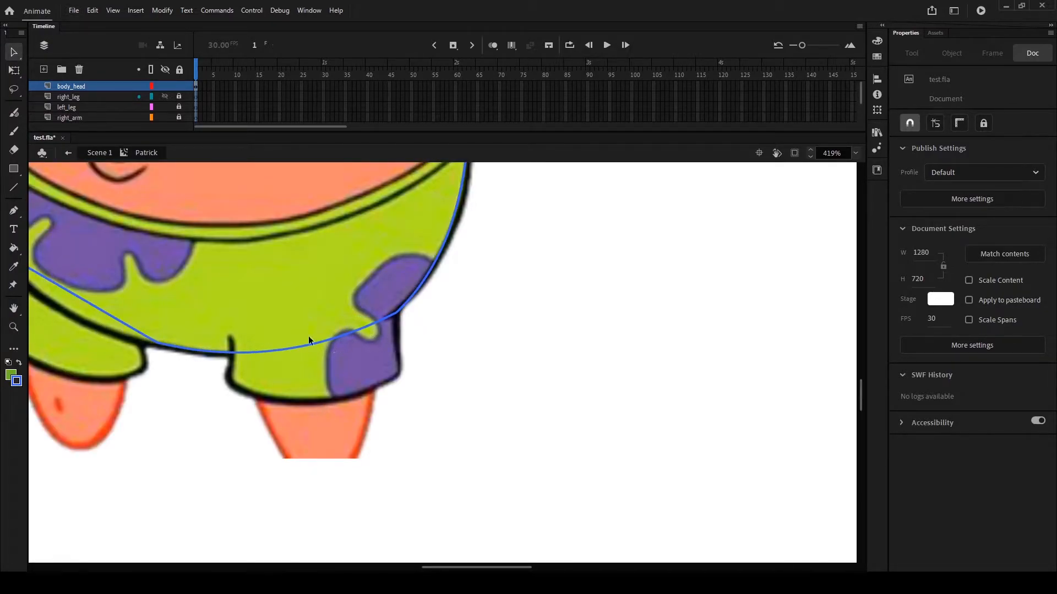
left_click_drag(450, 568, 423, 568)
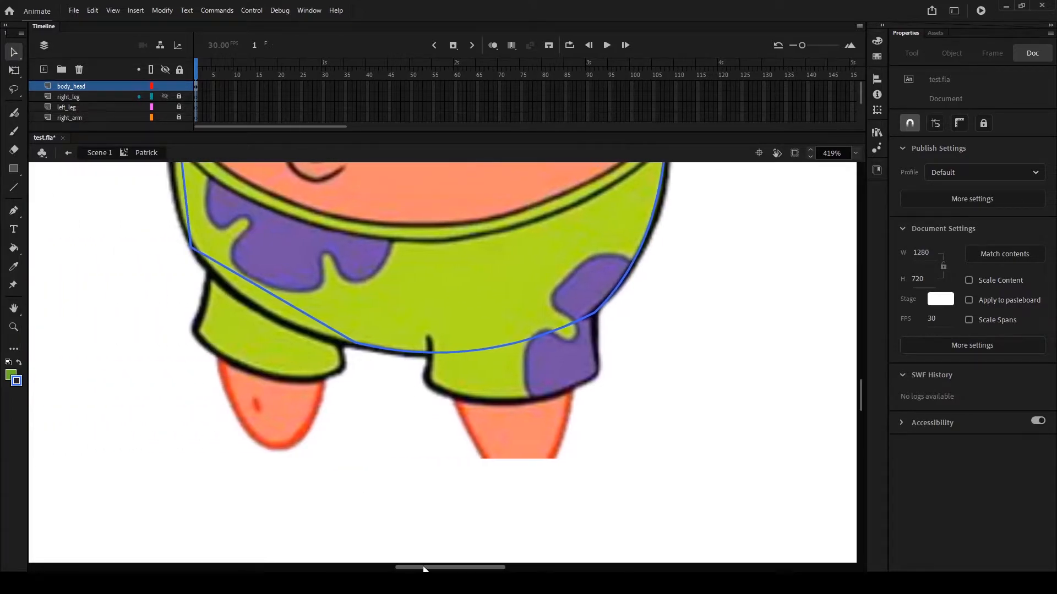
left_click(269, 311)
left_click(276, 297)
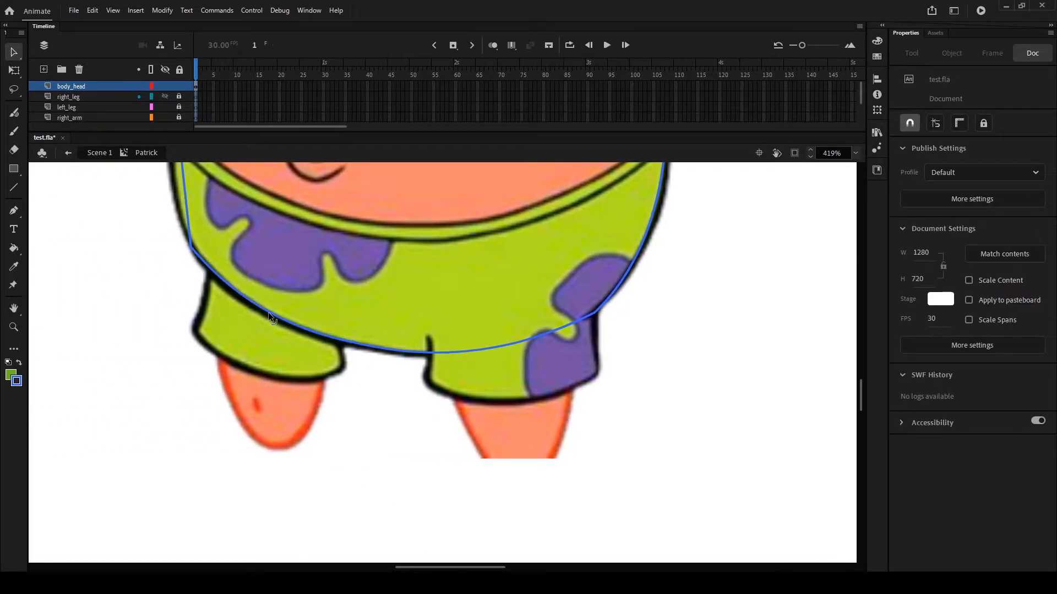
Step: Curve the outline segment on the left side of the shorts outward to match the image
scroll(232, 287, "up", 8)
scroll(185, 369, "down", 3)
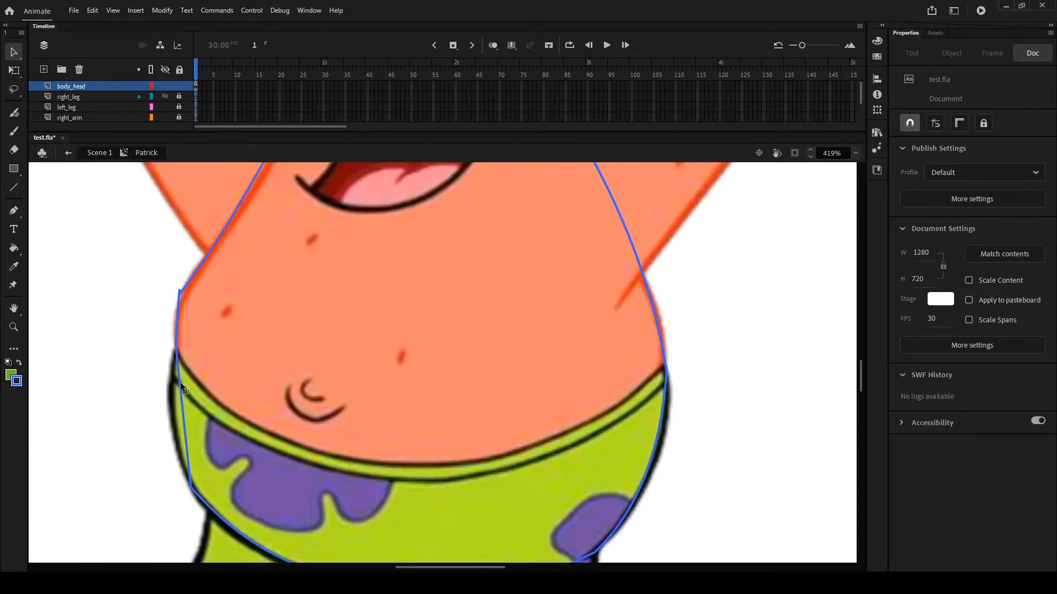
left_click_drag(159, 272, 232, 316)
scroll(181, 310, "up", 6)
scroll(181, 310, "down", 6)
scroll(177, 329, "up", 6)
scroll(177, 315, "down", 6)
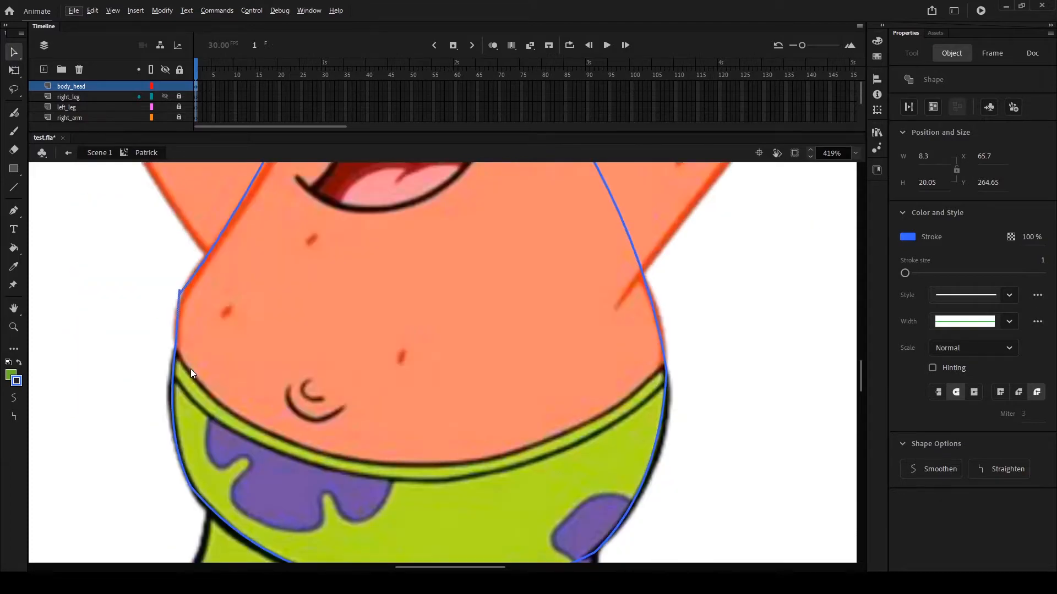
Step: Curve the short outline segment on the torso's left edge just above the waistband
left_click(165, 310)
scroll(182, 310, "up", 5)
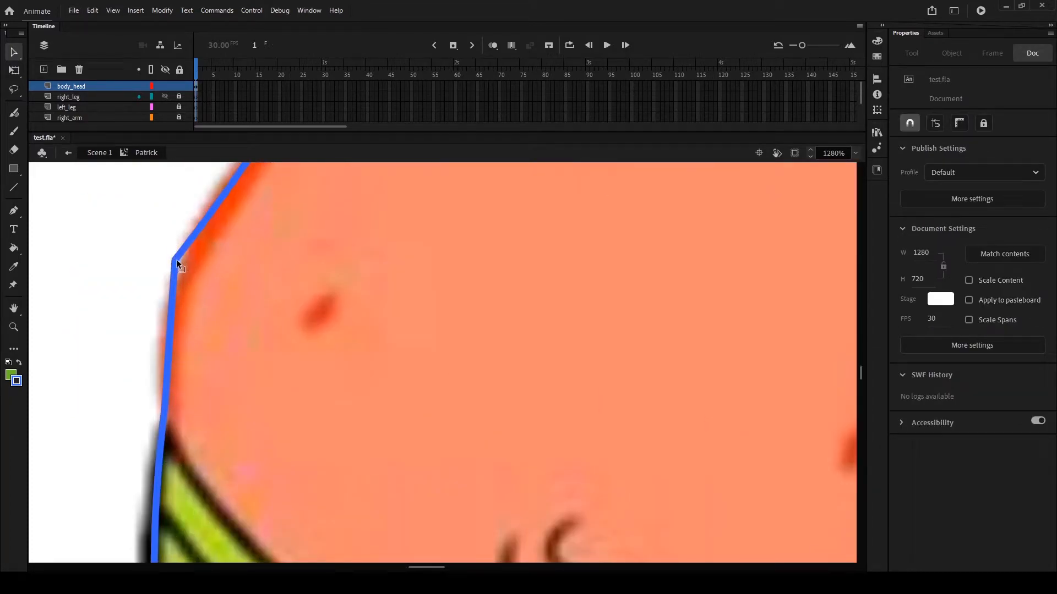
left_click_drag(168, 310, 154, 314)
scroll(267, 275, "up", 3)
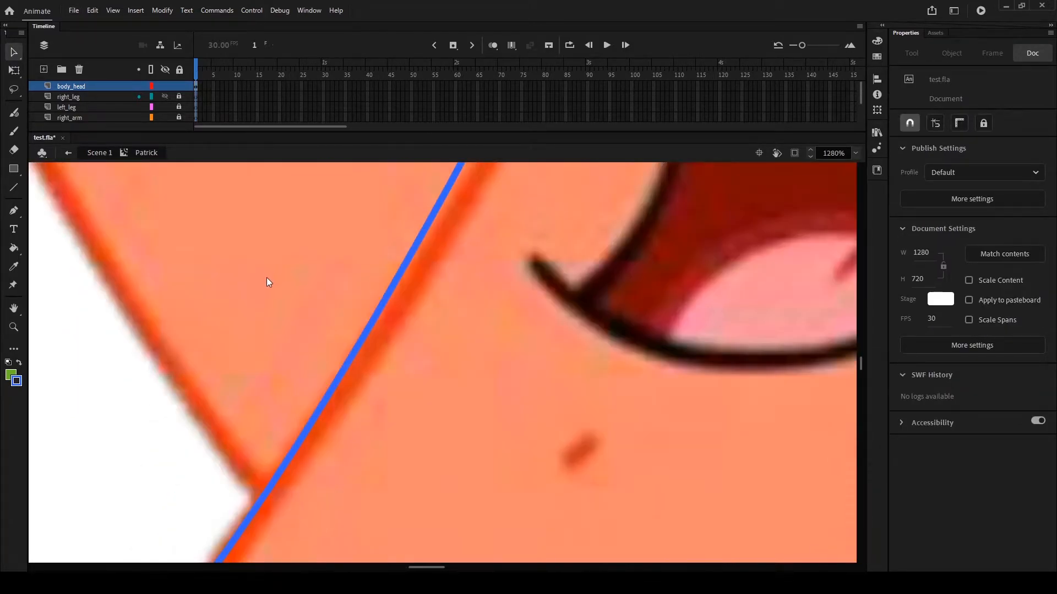
scroll(363, 306, "down", 3)
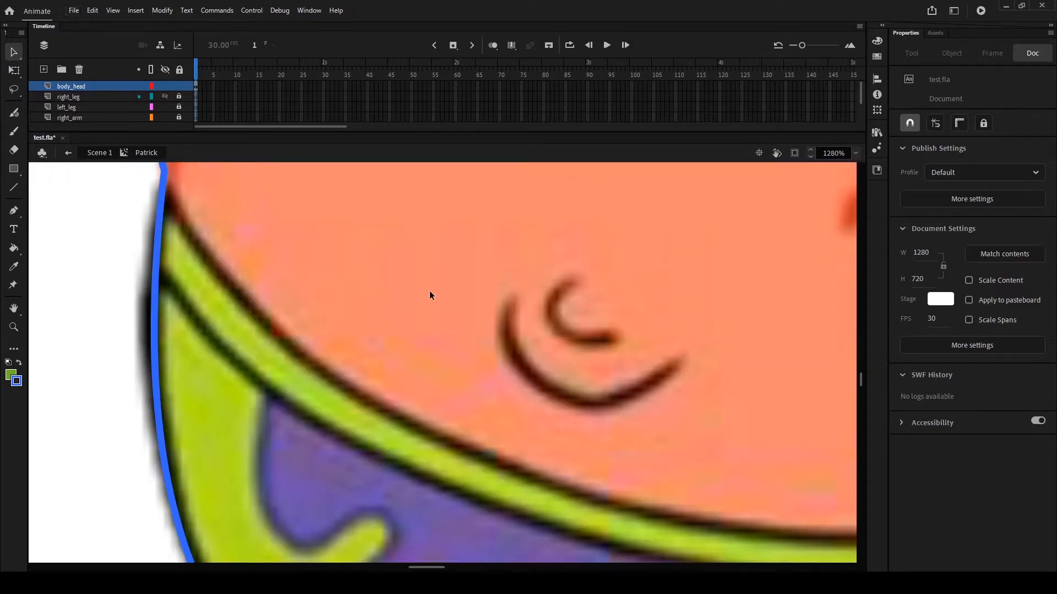
Step: Draw a line across the waist for the waistband's lower edge and bend it down to match the image
scroll(457, 293, "down", 10)
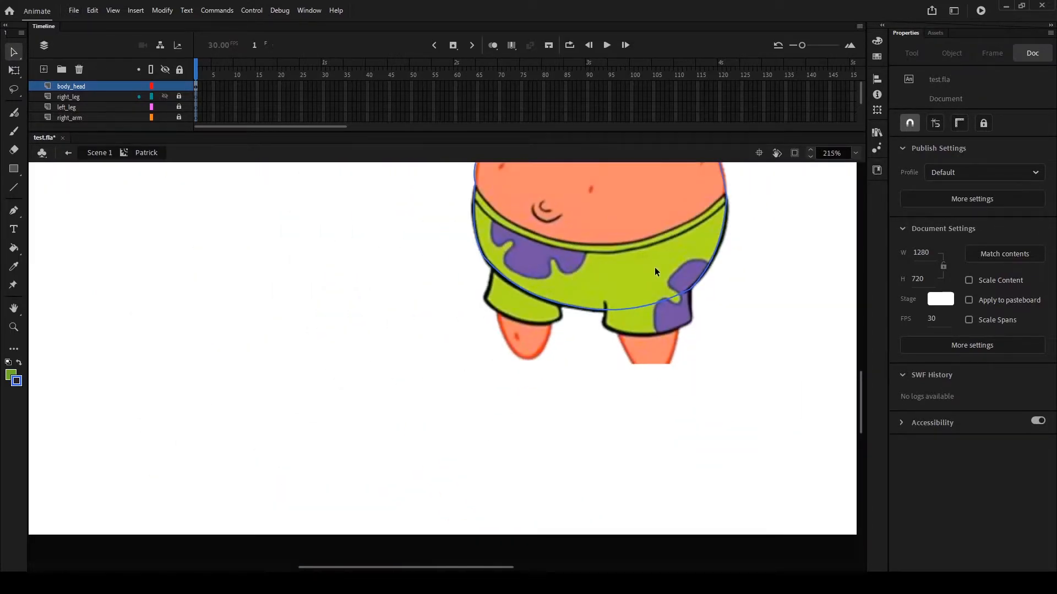
scroll(655, 268, "down", 5)
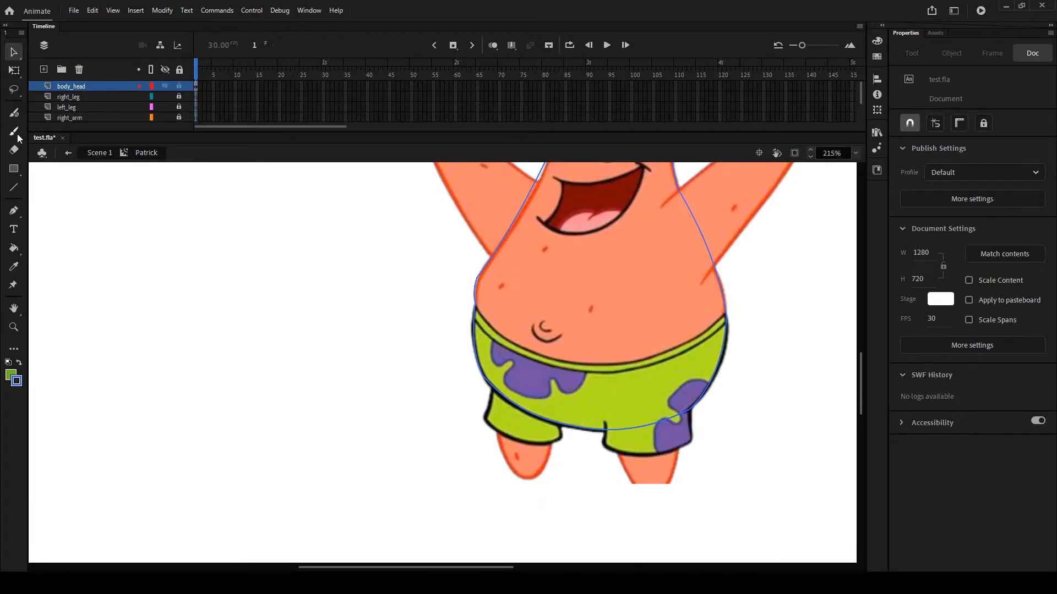
left_click(14, 187)
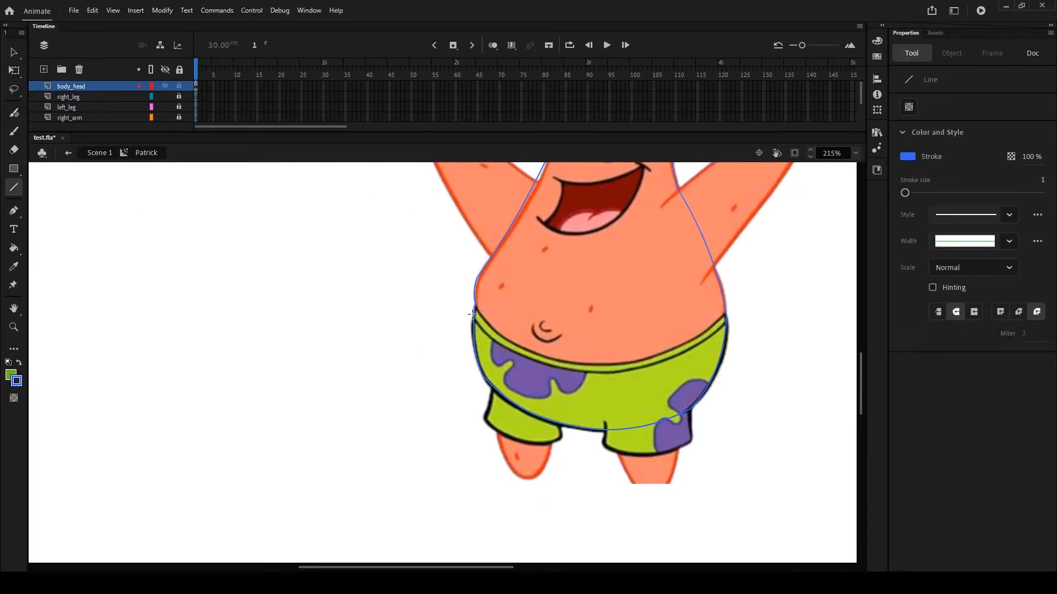
left_click_drag(602, 340, 724, 327)
key("v")
left_click_drag(653, 323, 652, 385)
Step: Draw a second line across the waist for the waistband's upper edge and bend it to match
left_click(14, 186)
left_click_drag(480, 309, 725, 317)
key("v")
left_click_drag(629, 313, 619, 369)
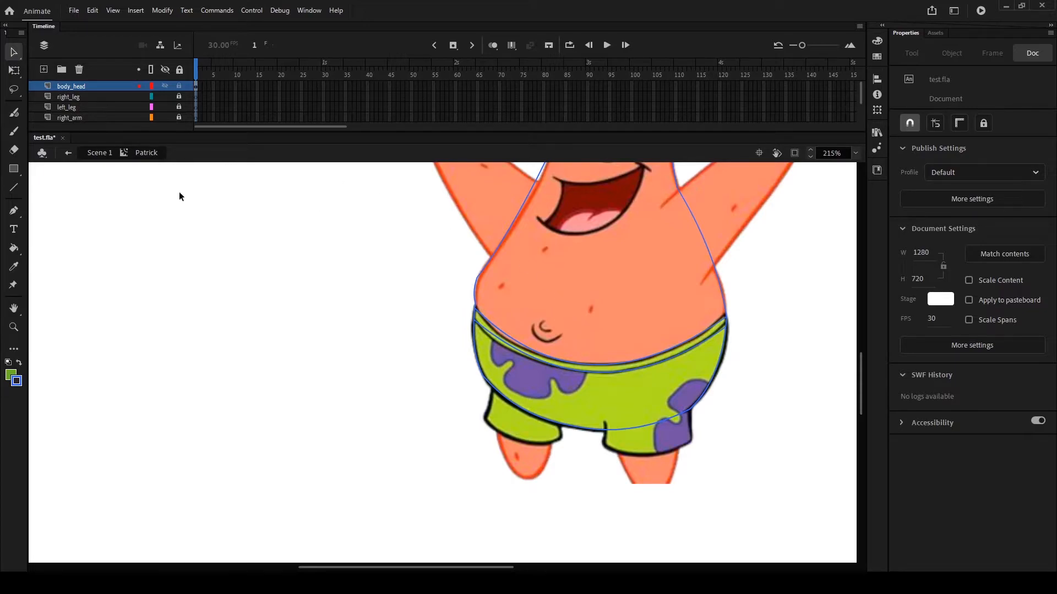
Step: Sample the shorts' lime green, show only the body_head layer, and fill the shorts area with the sampled colour
left_click(14, 267)
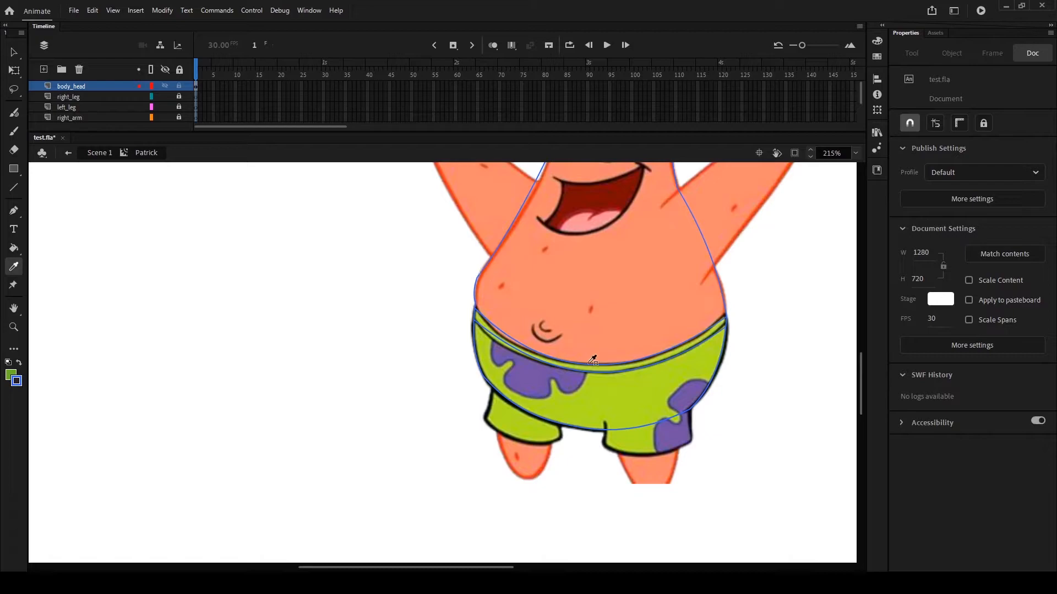
left_click(617, 385)
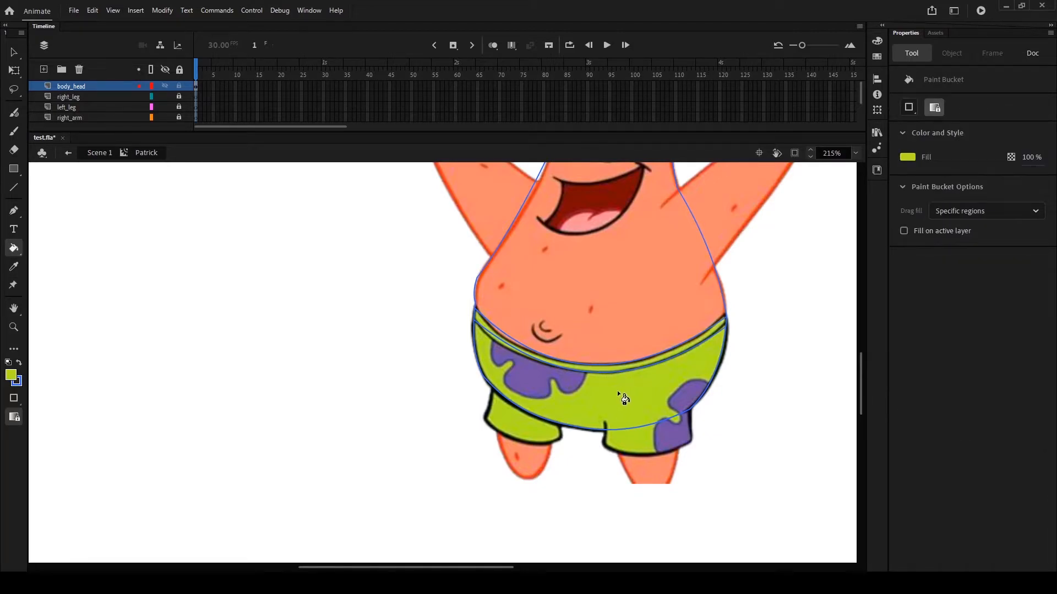
left_click(165, 70)
left_click(165, 87)
left_click(554, 383)
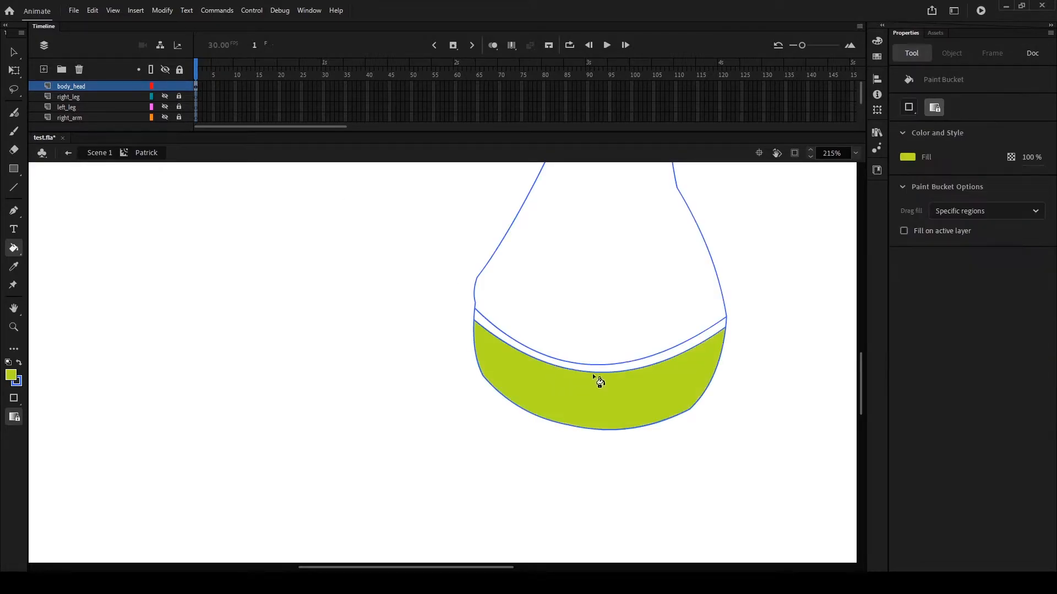
Step: Show the original image layer again, sample the skin colour from the torso and fill the body and head with it
scroll(170, 110, "down", 1)
left_click(165, 107)
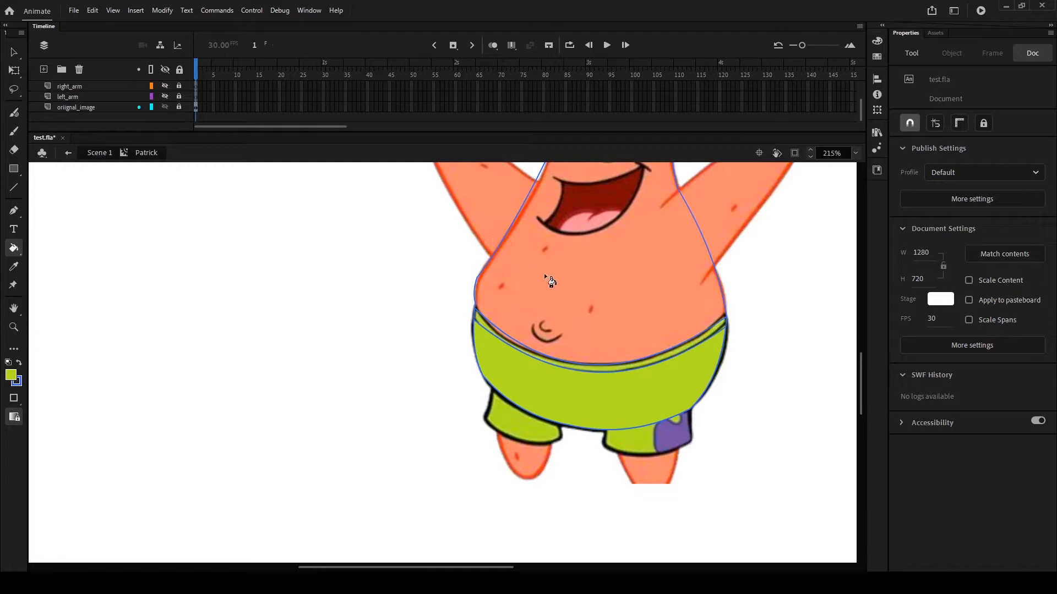
key("i")
left_click(597, 274)
scroll(617, 283, "up", 3)
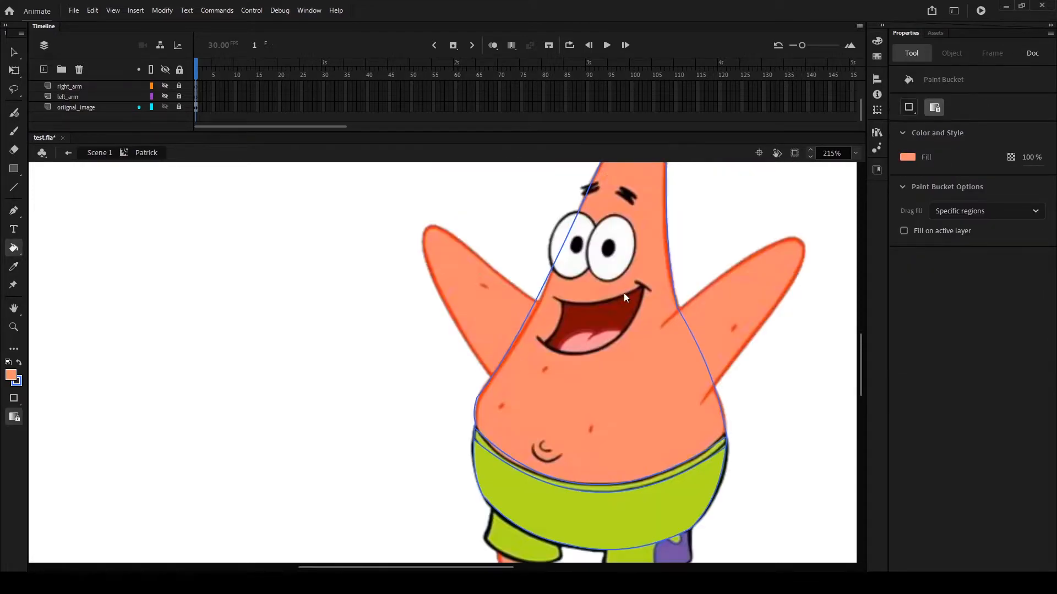
left_click(632, 382)
Step: Choose a darker green fill colour and fill the waistband strip
scroll(651, 380, "down", 2)
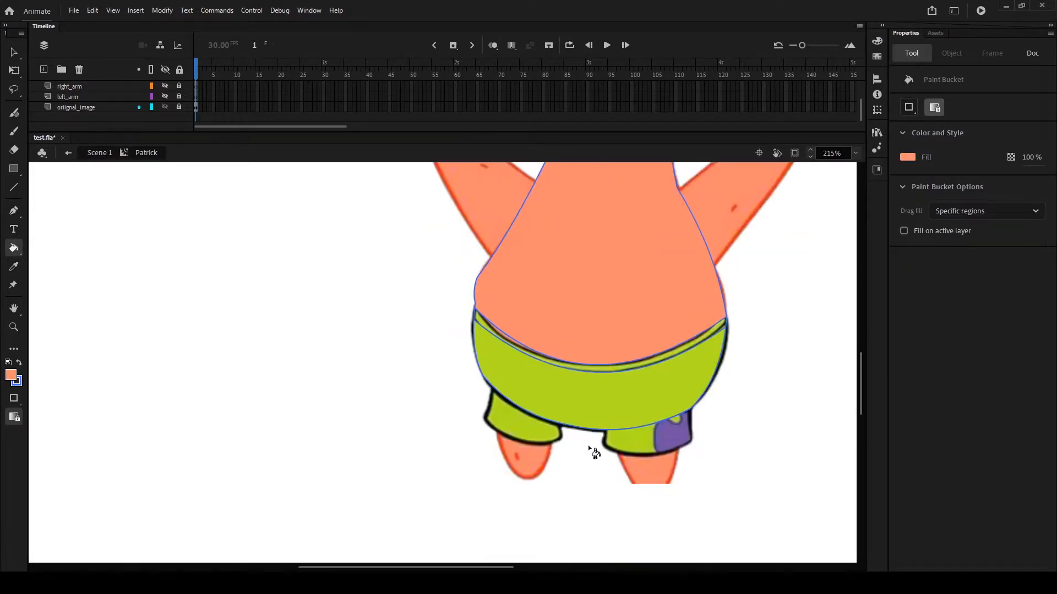
left_click(10, 377)
left_click(626, 368)
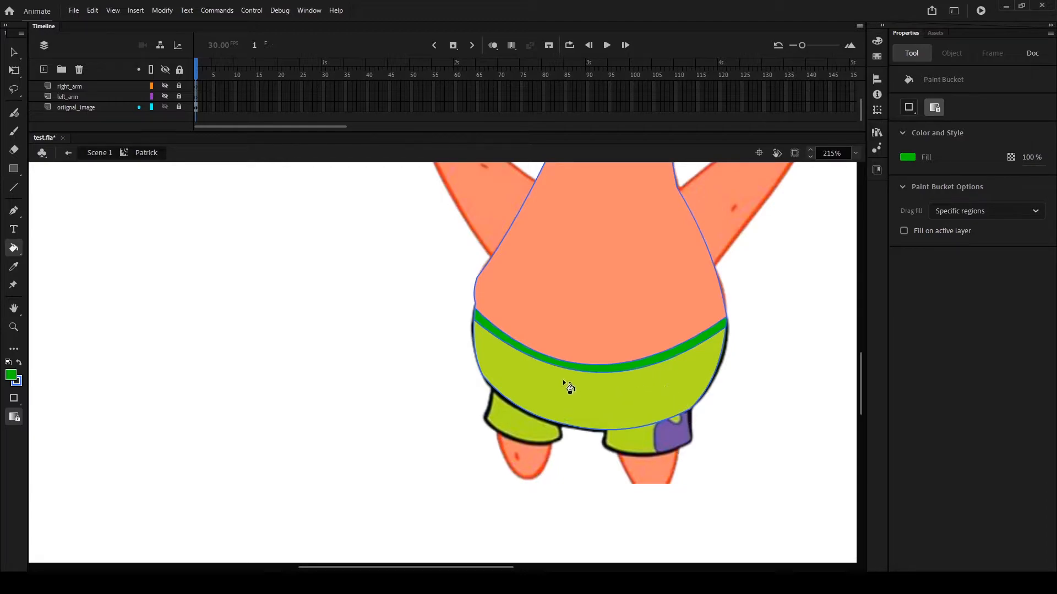
Step: Move the right_arm layer above body_head, hide body_head and unlock right_arm
scroll(557, 387, "up", 5)
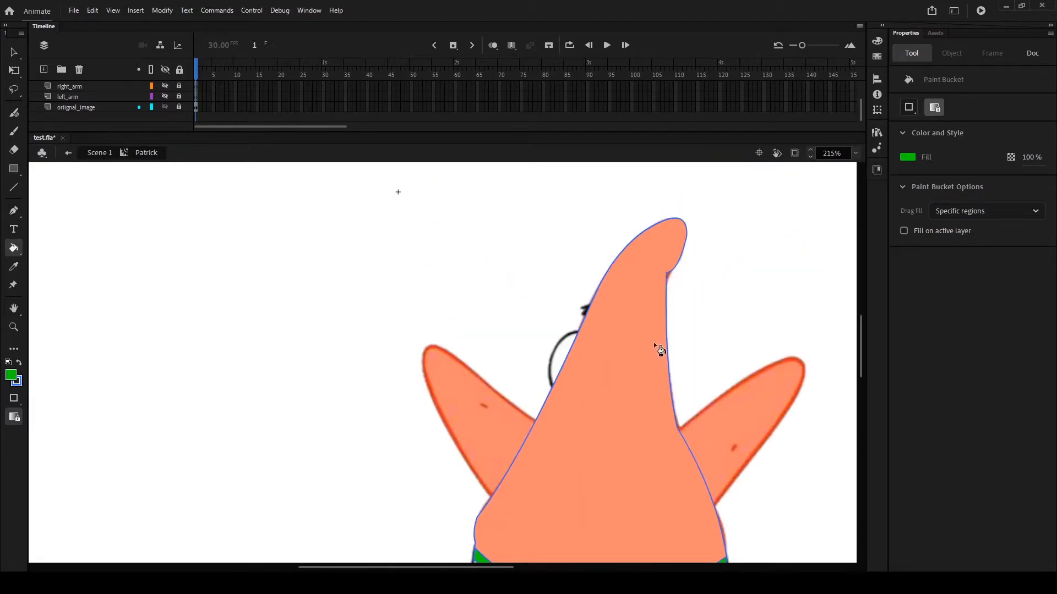
scroll(654, 345, "down", 3)
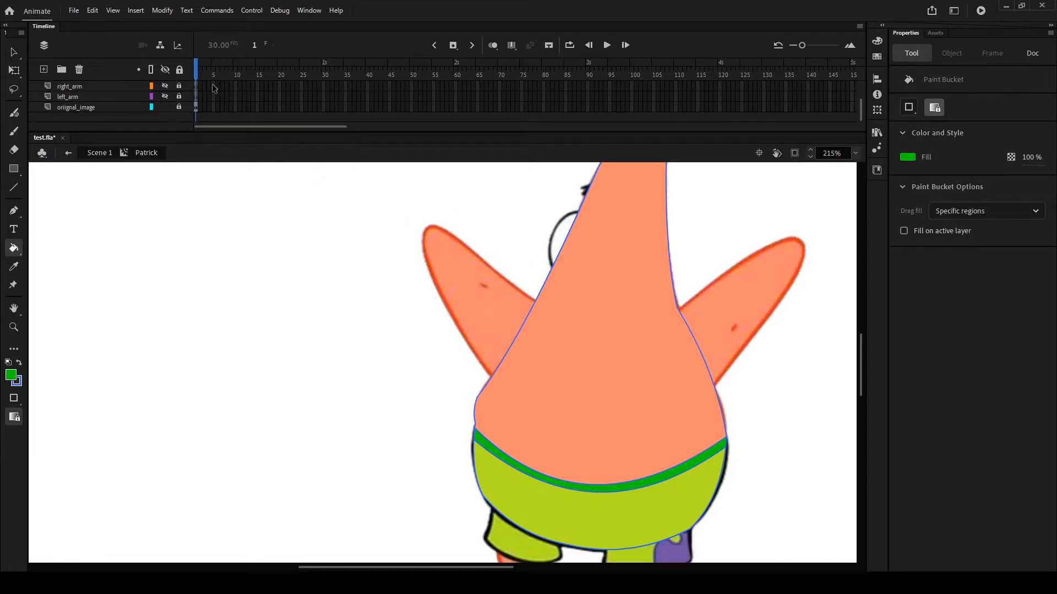
scroll(187, 93, "up", 3)
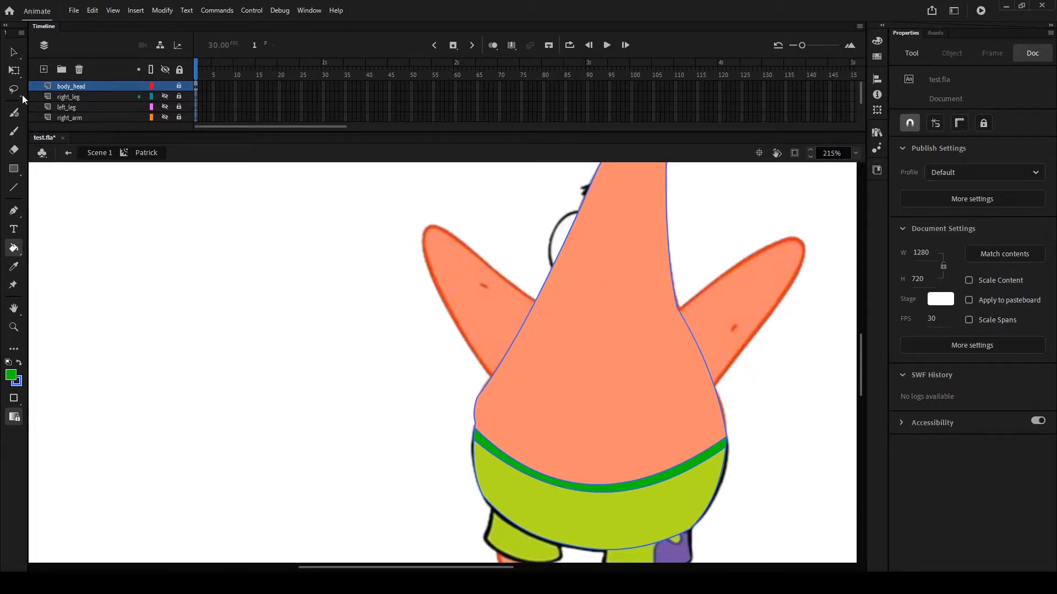
left_click(68, 107)
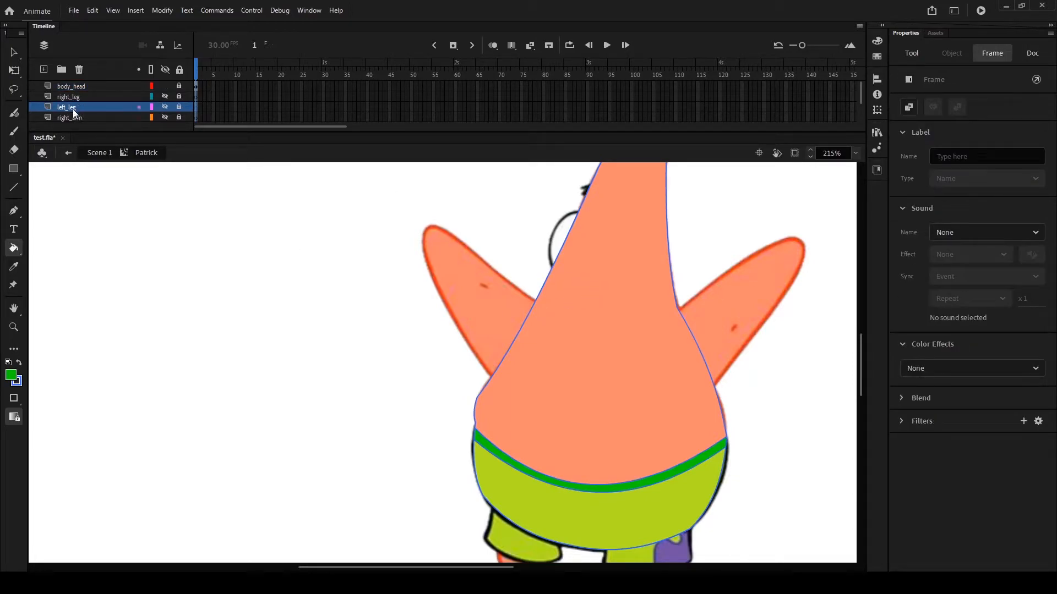
left_click_drag(72, 115, 77, 86)
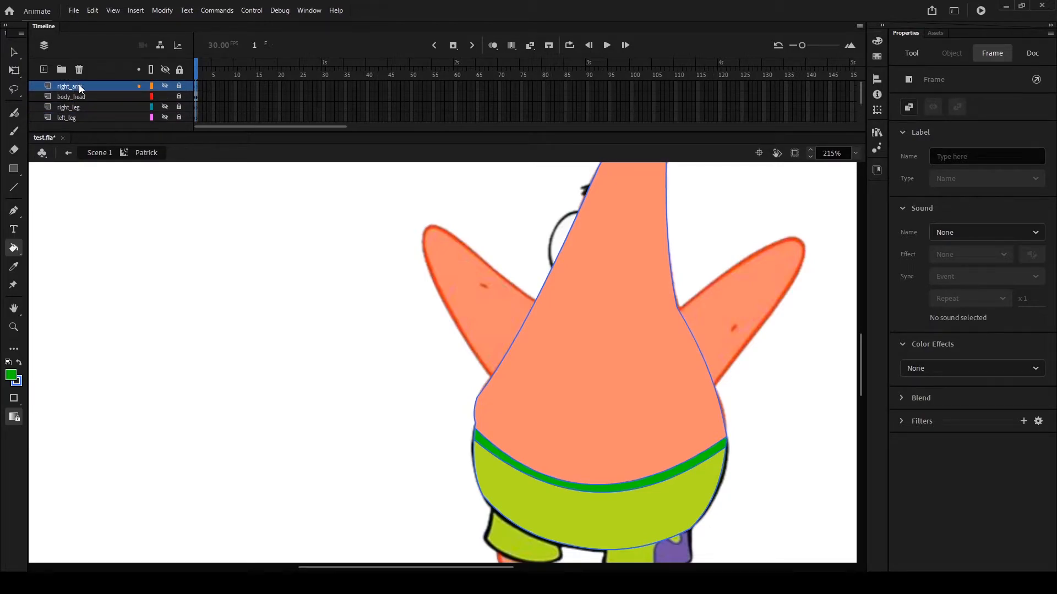
left_click(166, 94)
left_click(178, 85)
Step: Show right_arm, outline the arm on the image's left side with straight lines extending into the torso, and bend them to fit
left_click(15, 187)
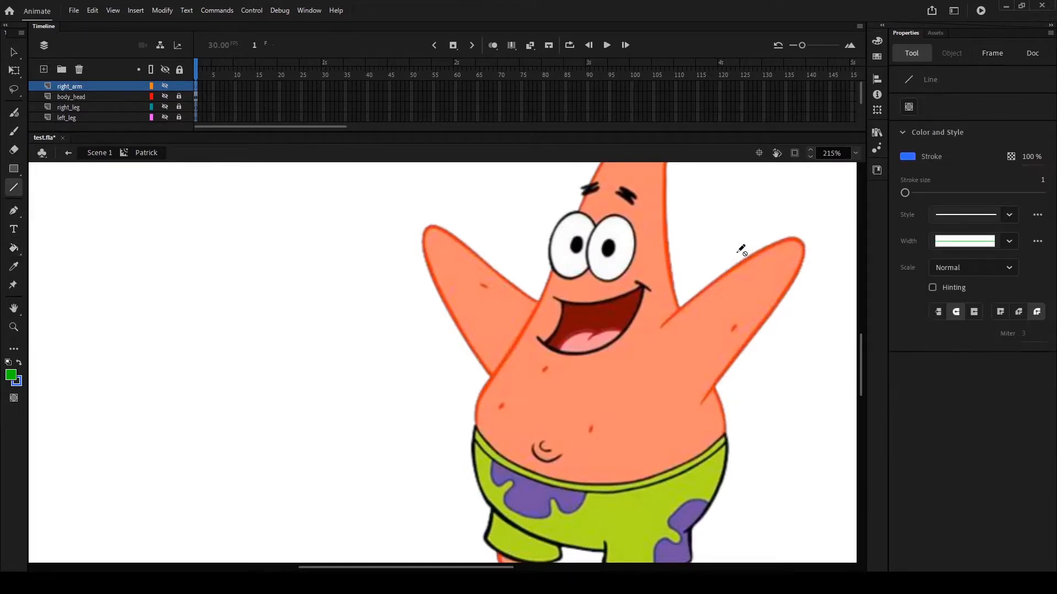
left_click(197, 86)
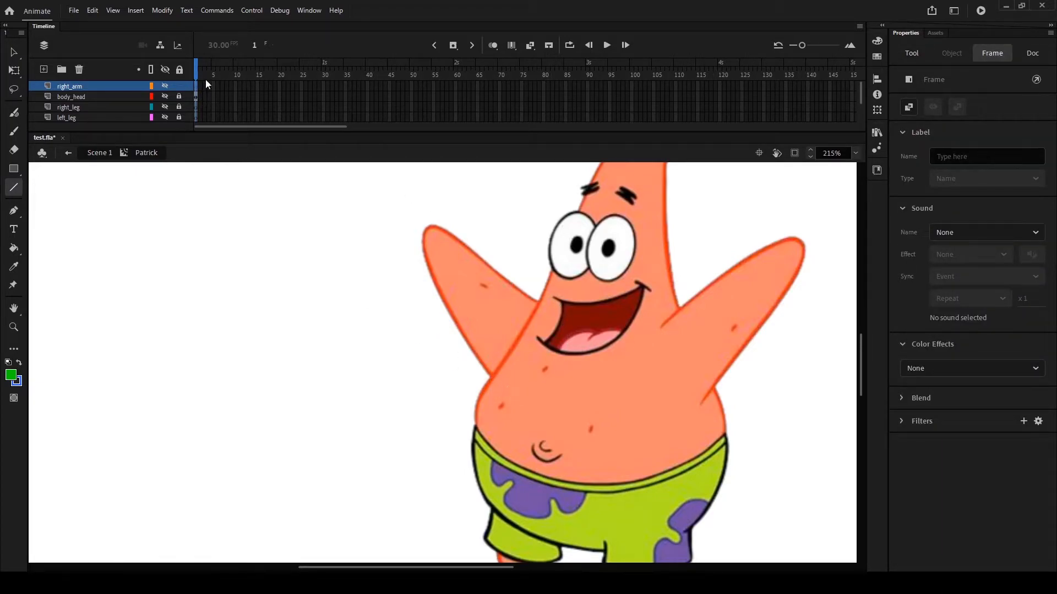
left_click(198, 87)
mouse_move(501, 391)
left_mouse_down()
mouse_move(433, 274)
mouse_move(447, 245)
mouse_move(427, 226)
mouse_move(574, 318)
mouse_move(515, 406)
left_mouse_up()
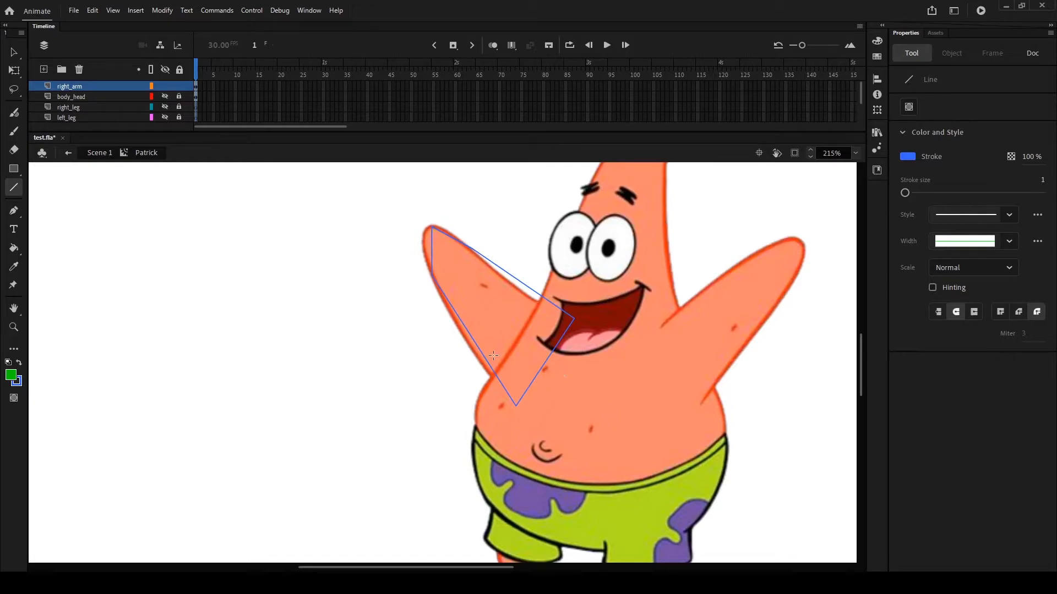
key("v")
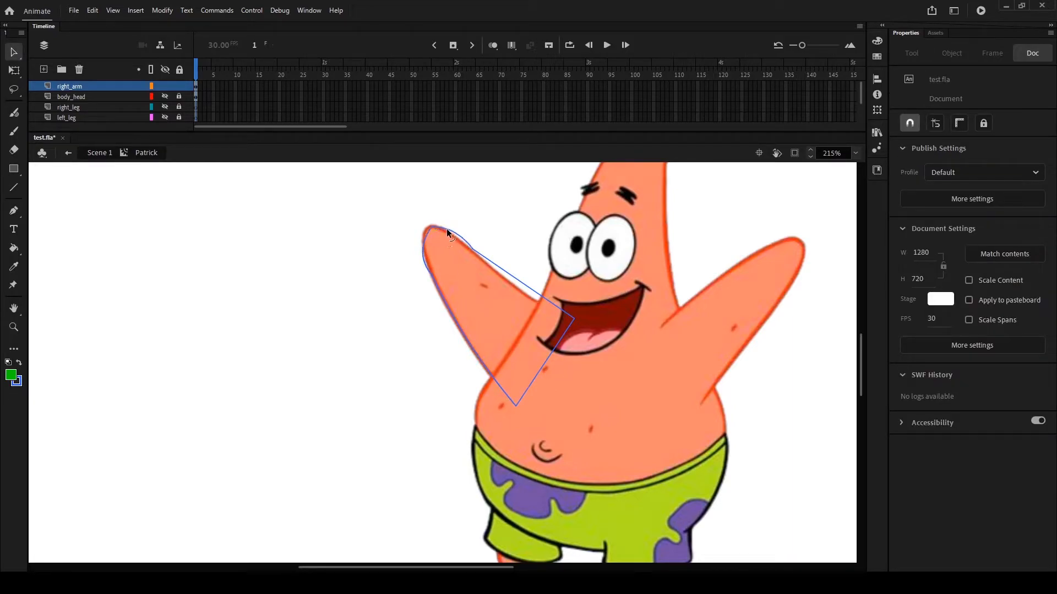
left_click_drag(514, 273, 515, 285)
Step: Fill the arm outline with skin colour sampled from the torso and move the right_arm layer below body_head
key("i")
left_click(586, 377)
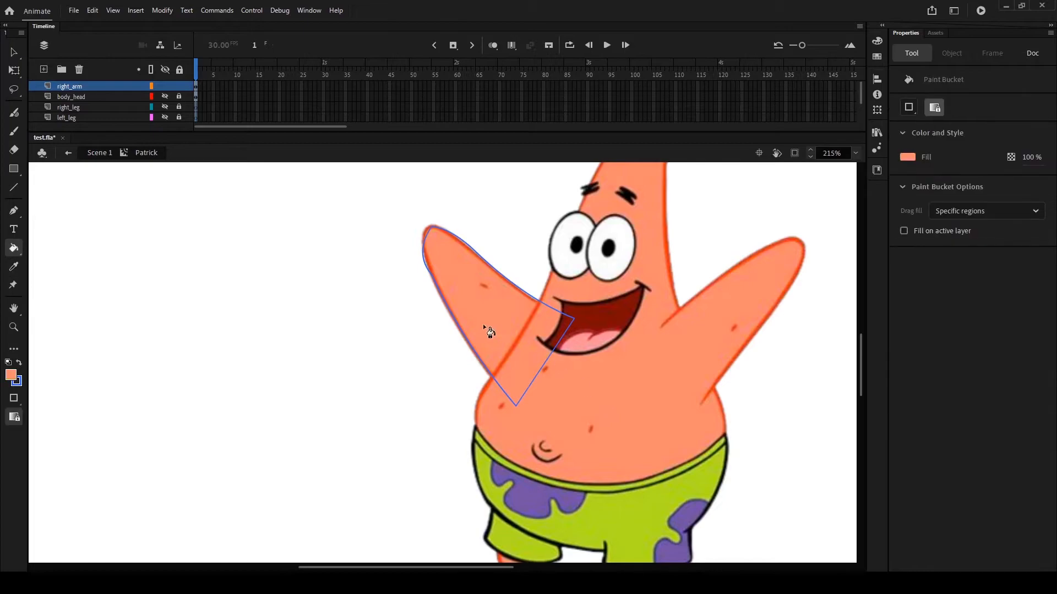
left_click(468, 311)
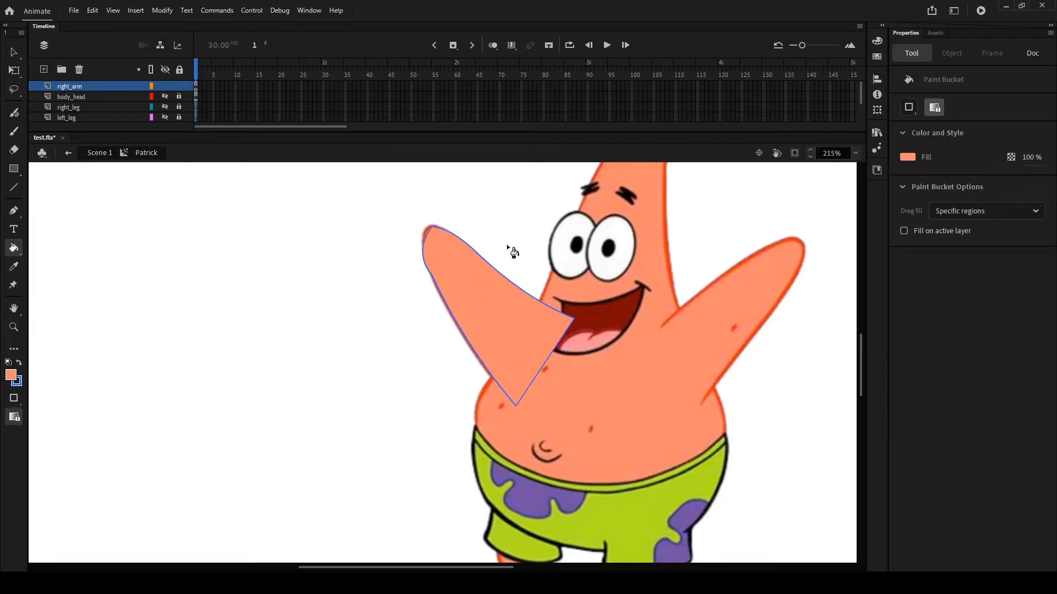
left_click_drag(86, 83, 83, 100)
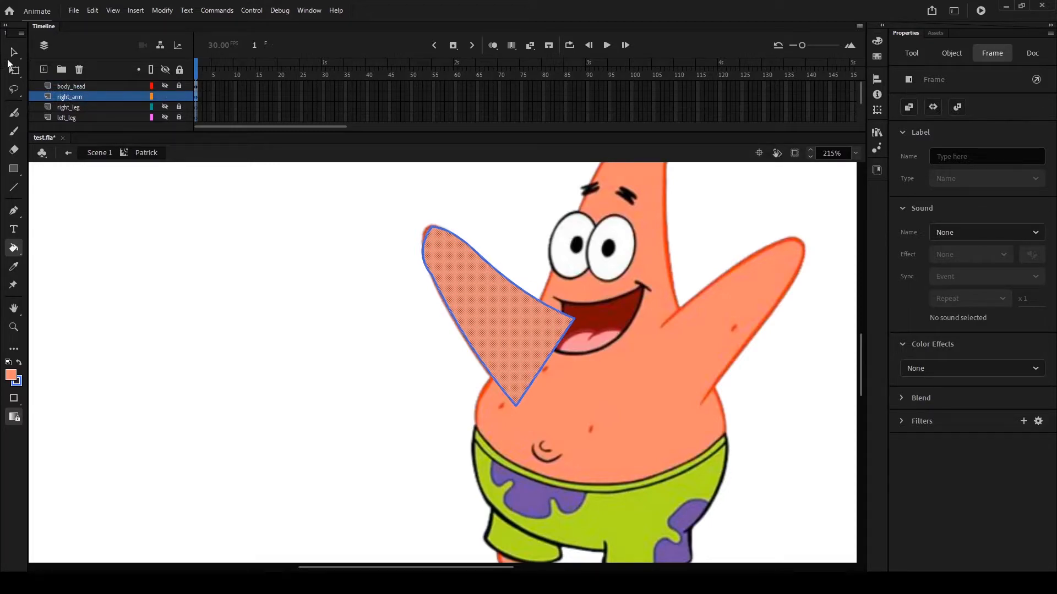
Step: Deselect the filled arm, lock the right_arm layer, and show body_head and right_arm together
key("v")
left_click(273, 284)
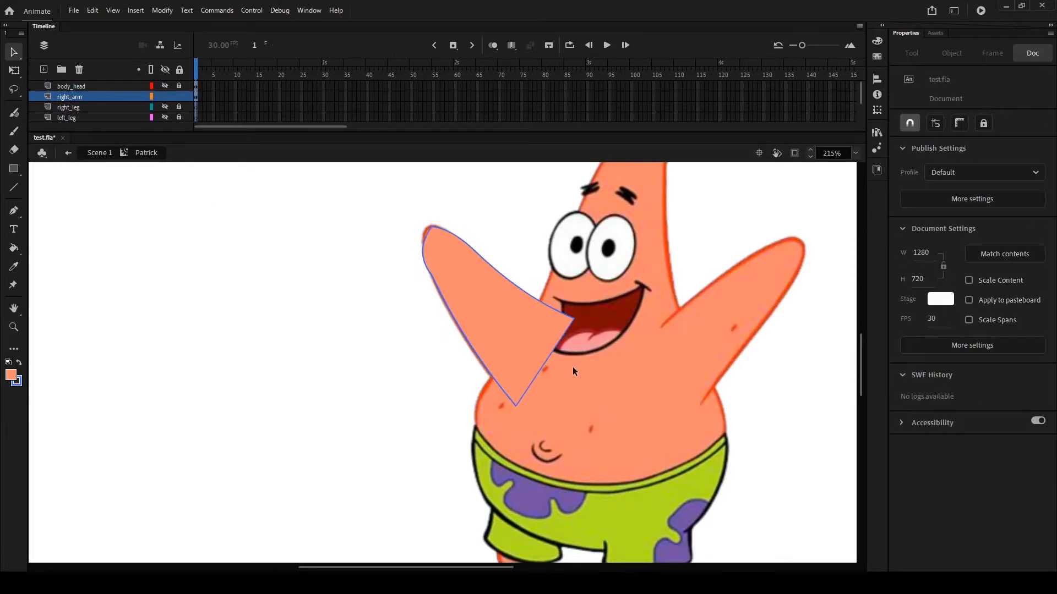
left_click(179, 96)
left_click(166, 96)
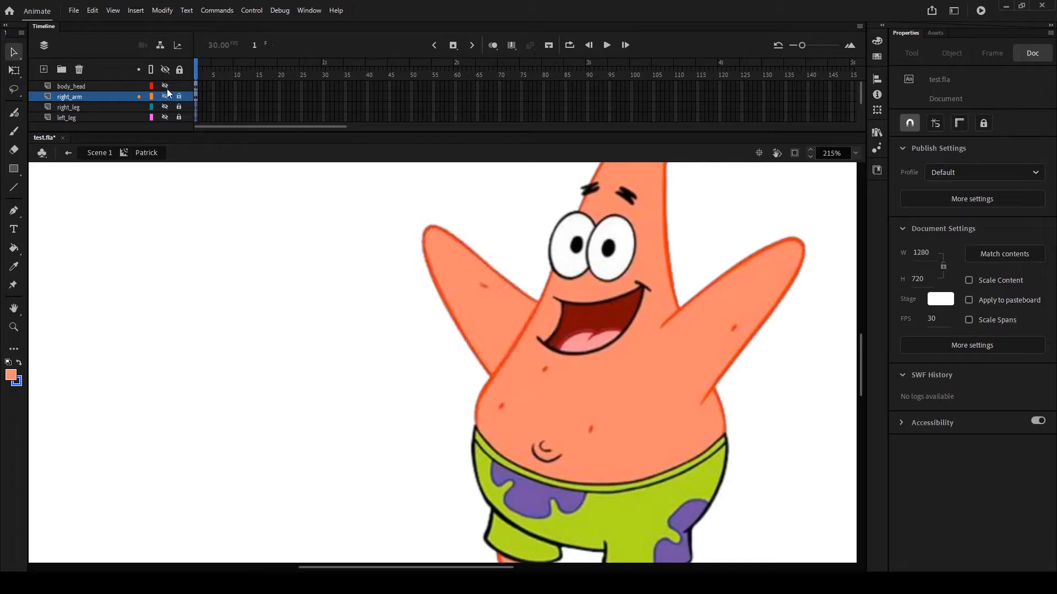
left_click(166, 87)
left_click(166, 99)
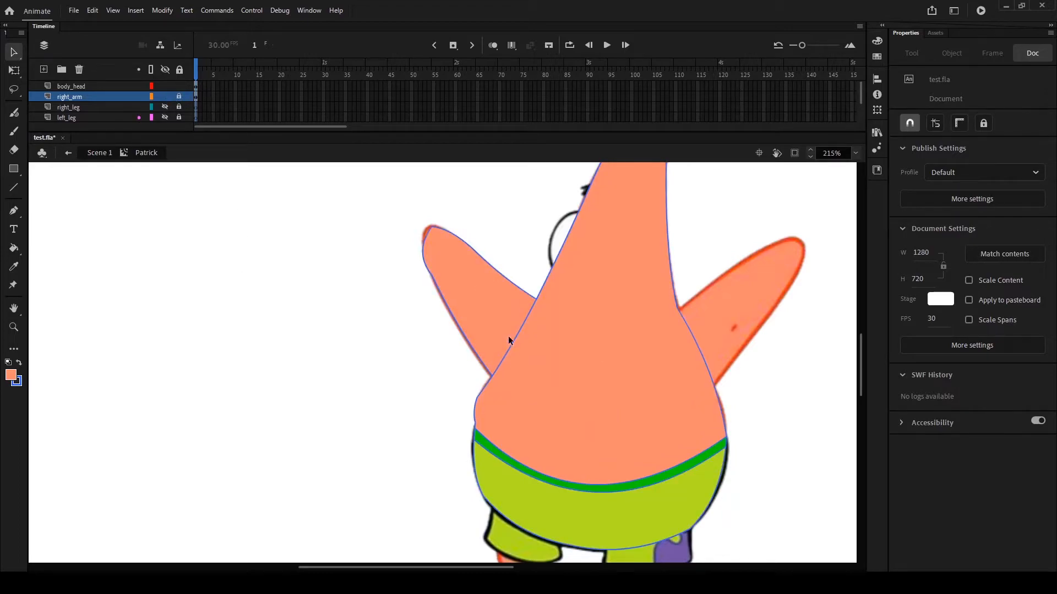
scroll(507, 345, "down", 3)
scroll(654, 308, "down", 2)
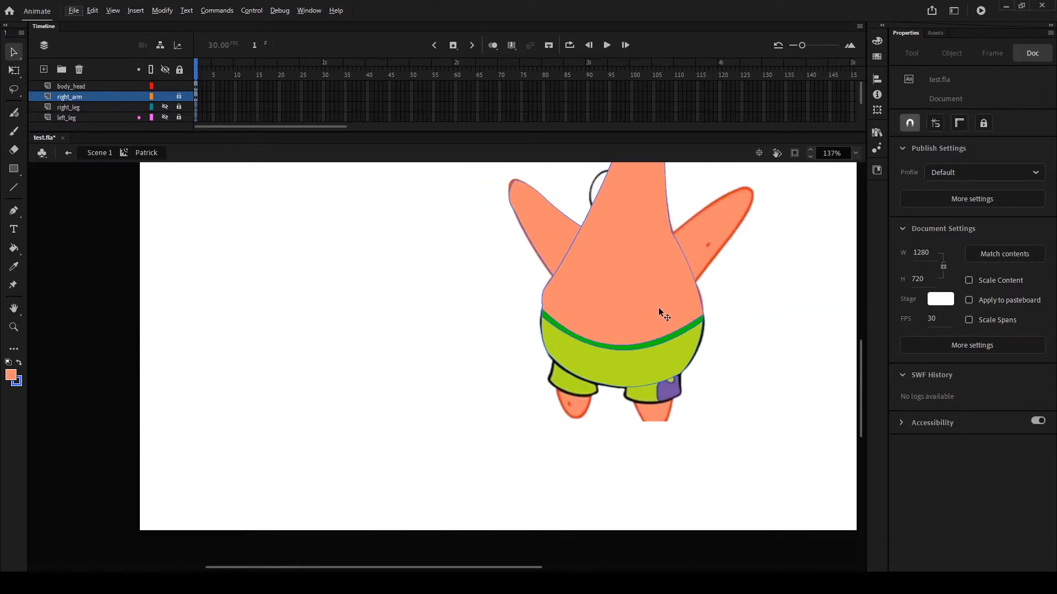
scroll(660, 309, "up", 3)
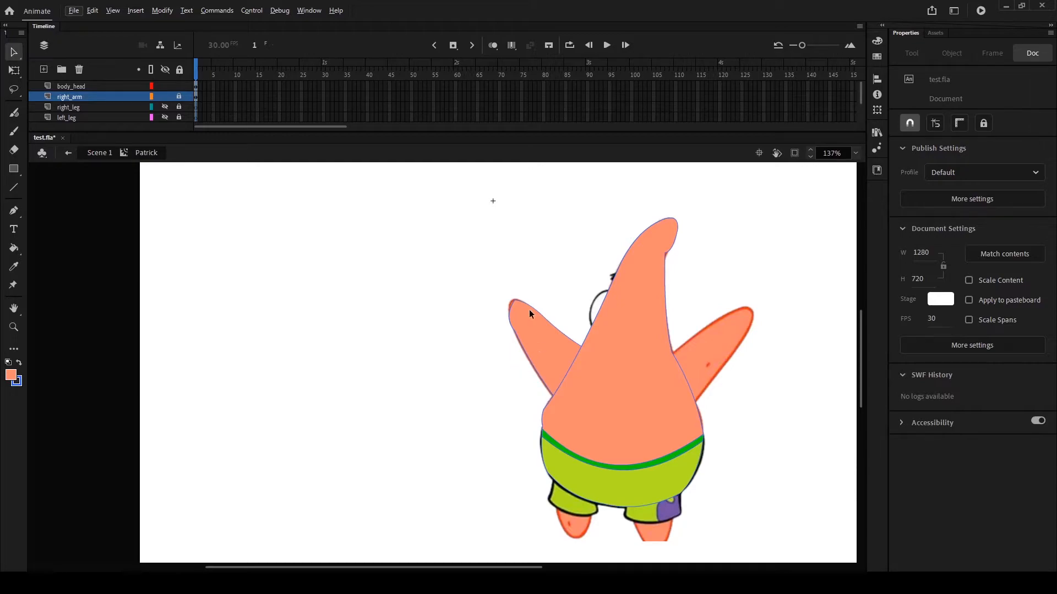
key("Escape")
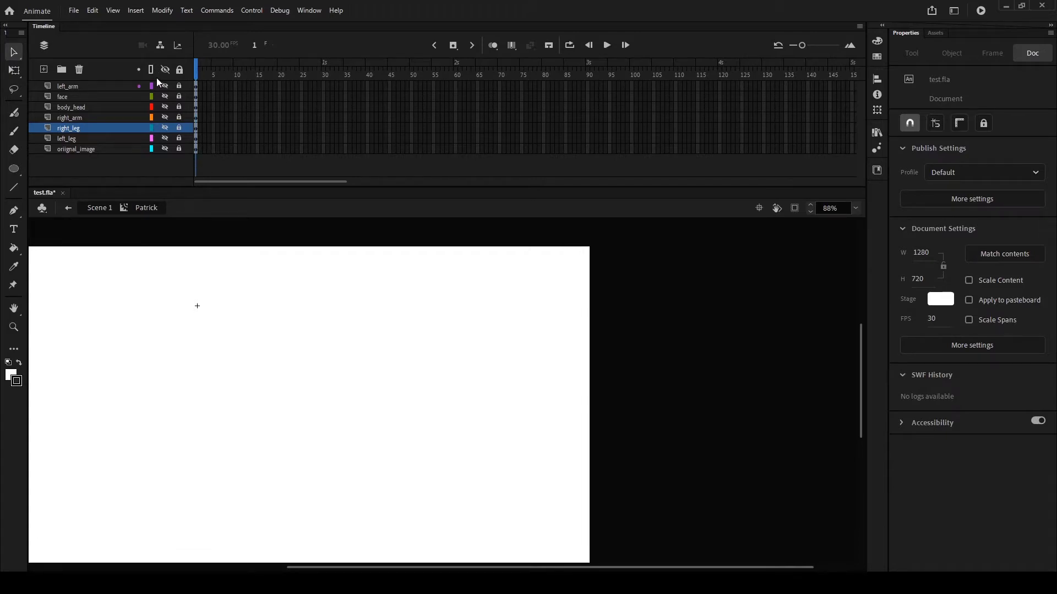
Step: Check the reference image, hide it again, and show all traced leg, arm, body and face layers
left_click(165, 149)
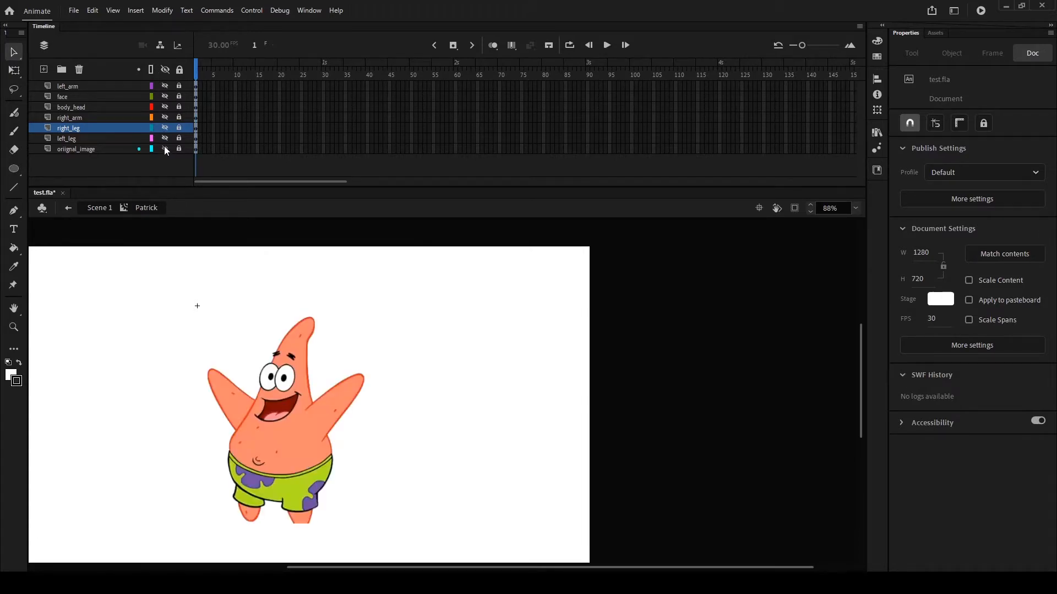
left_click(164, 148)
left_click(165, 138)
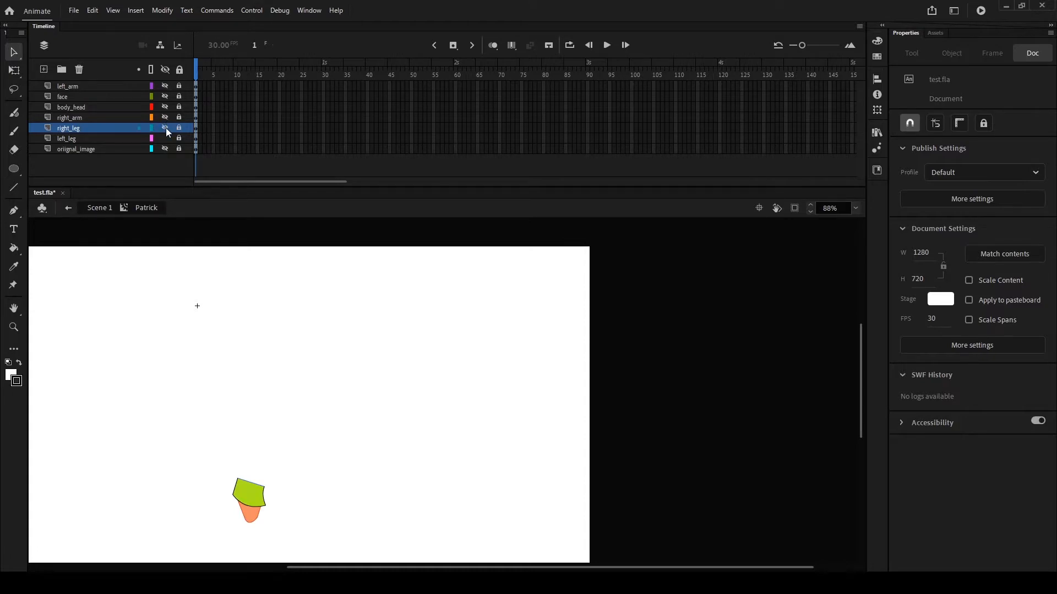
left_click(165, 128)
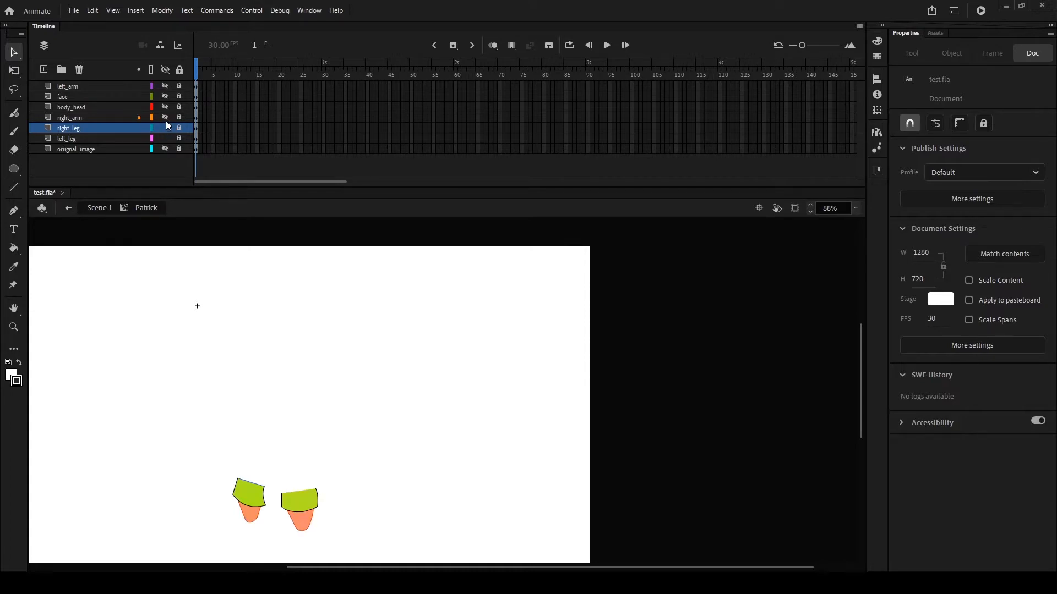
left_click(165, 117)
left_click(165, 107)
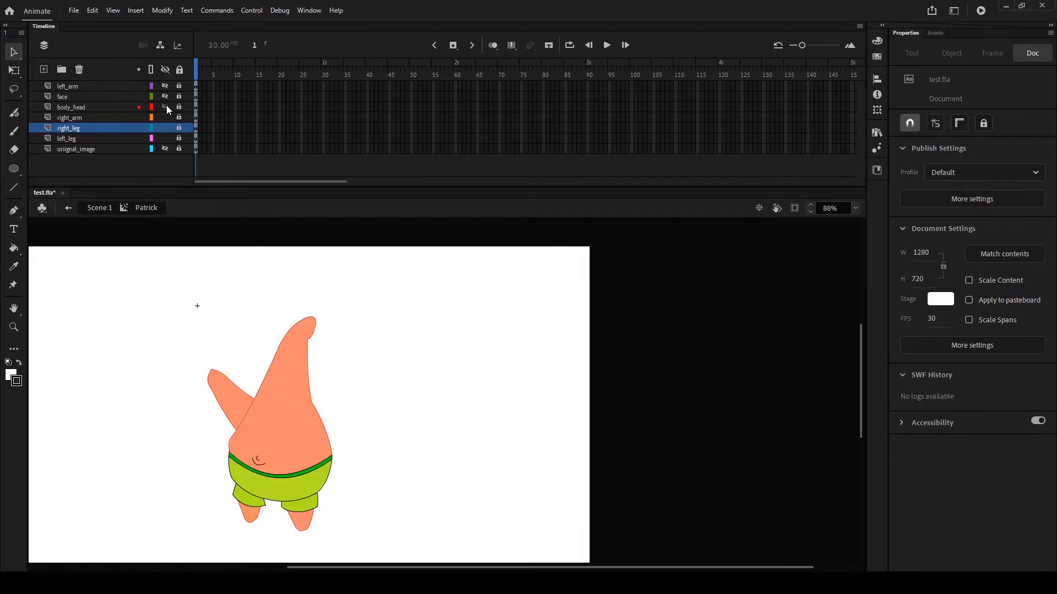
left_click(166, 90)
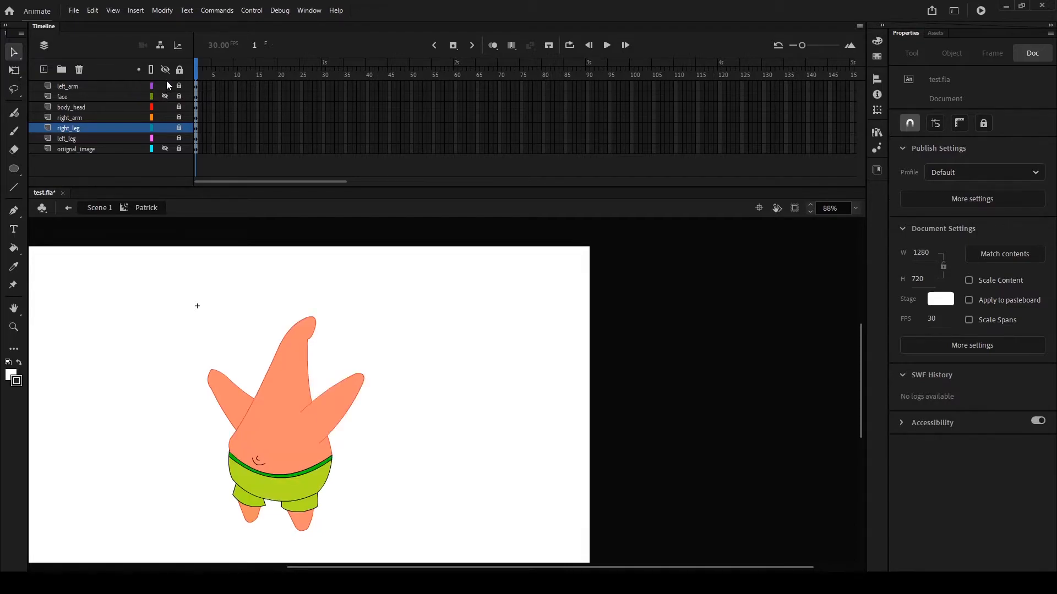
left_click(166, 96)
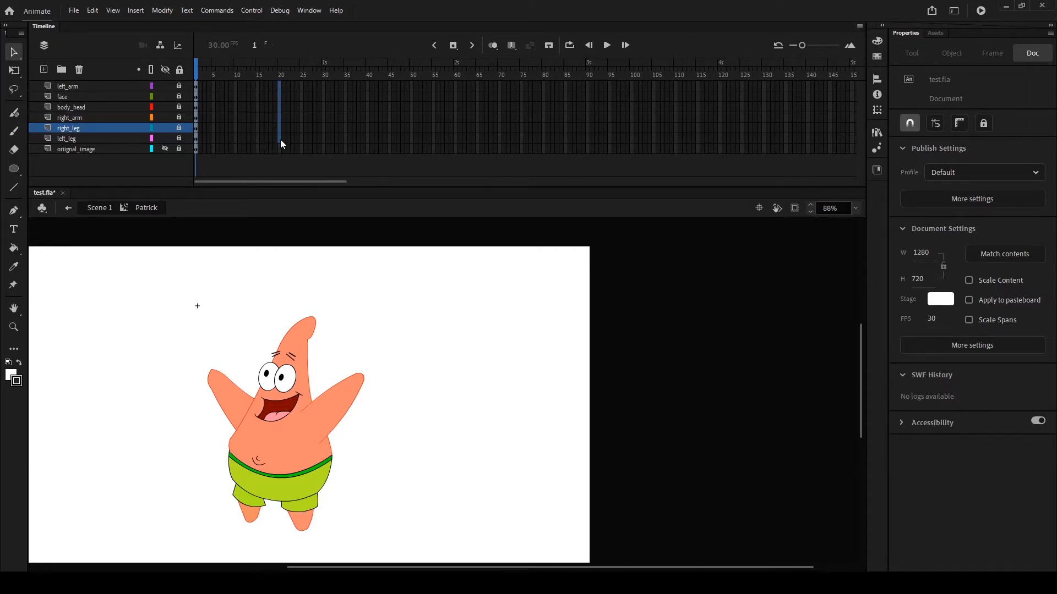
Step: Extend all layers of the Patrick symbol to frame 20
left_click_drag(281, 143, 281, 162)
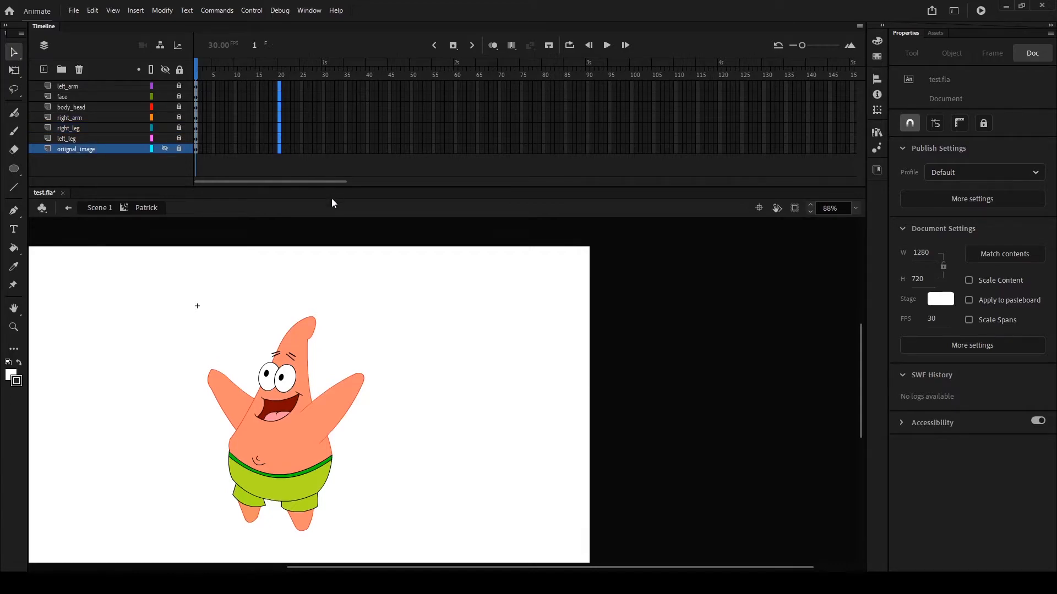
key("F5")
left_click(287, 128)
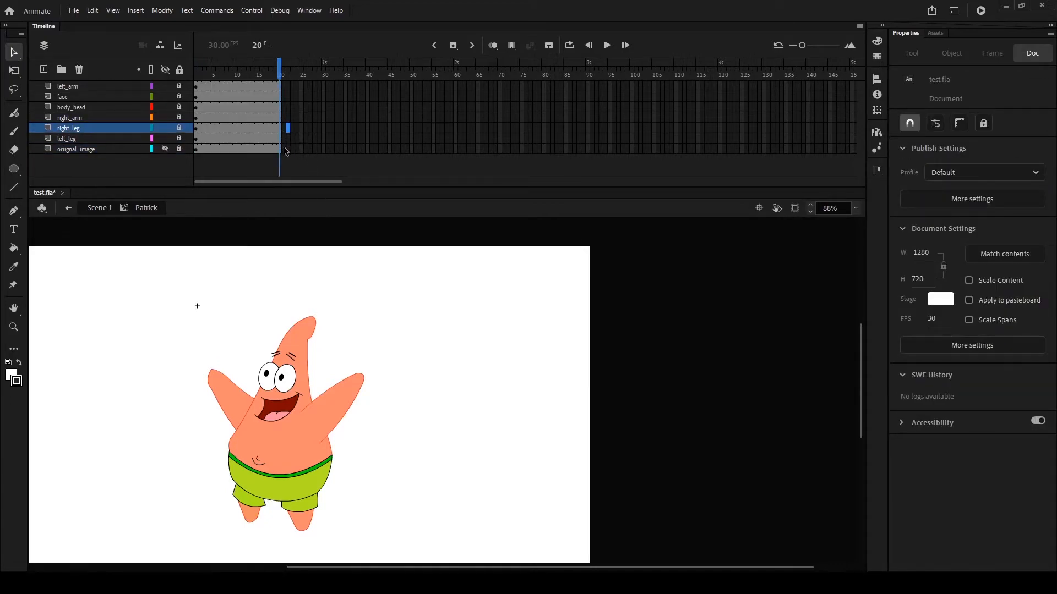
Step: Delete the oriignal_image layer holding the reference picture
left_click(91, 149)
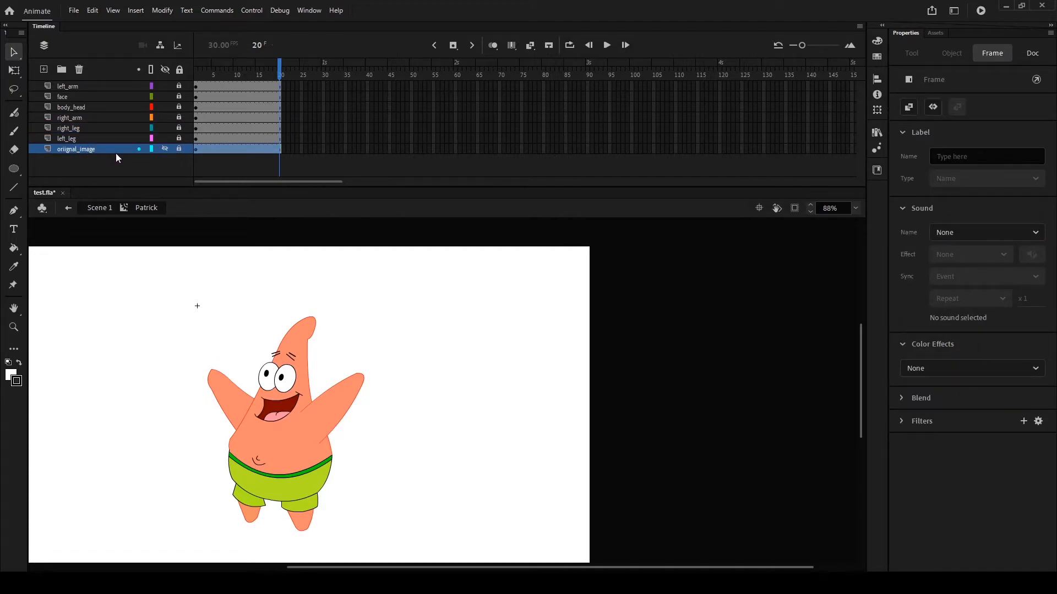
left_click(167, 149)
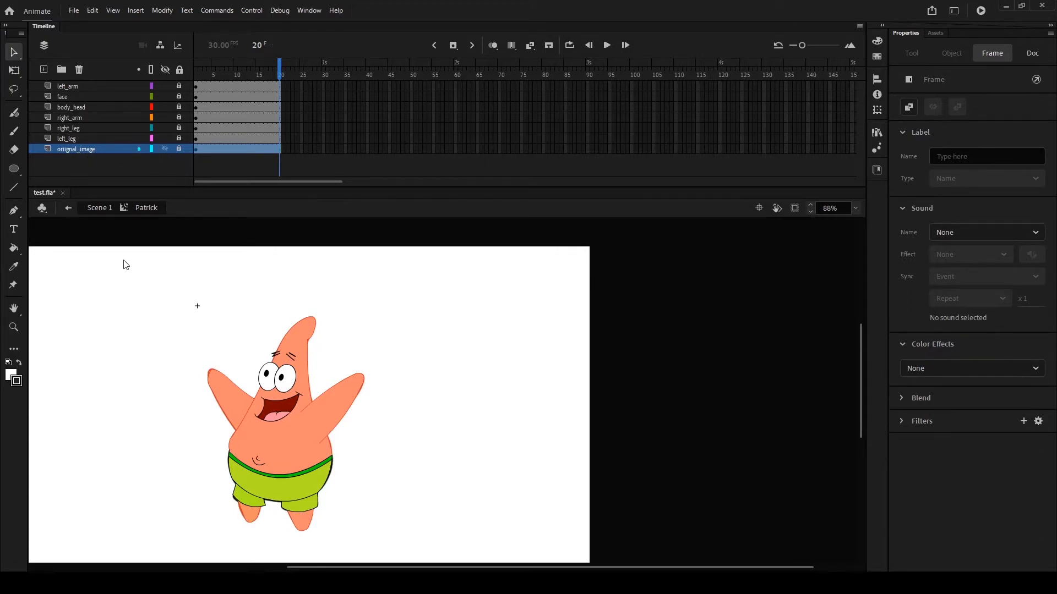
key("Delete")
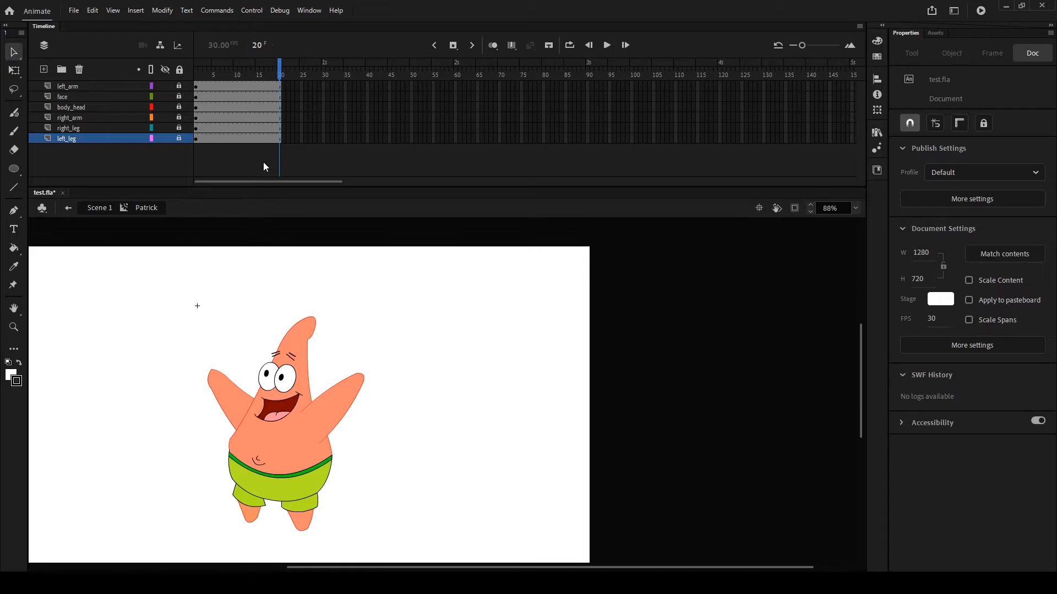
Step: Toggle the right_leg layer's visibility at frame 1 to identify its leg and examine the leg up close
left_click(209, 138)
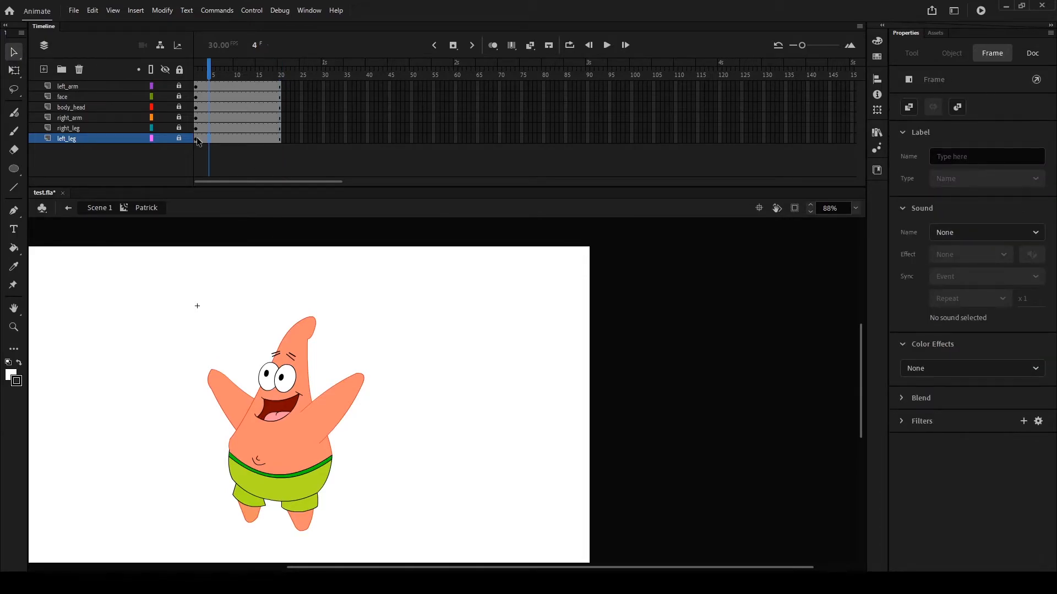
left_click(196, 128)
left_click(165, 127)
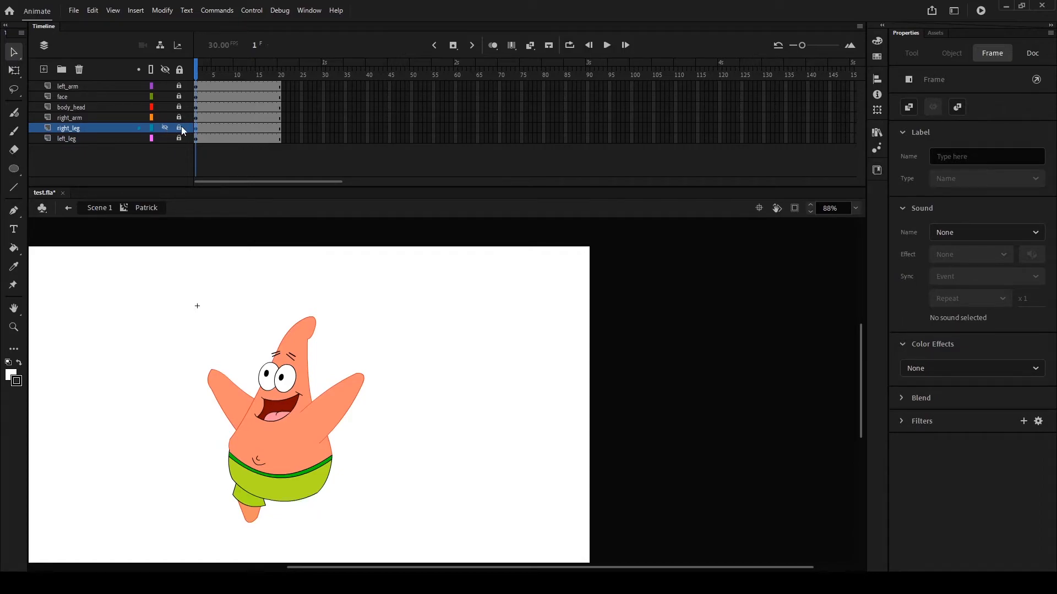
left_click(166, 127)
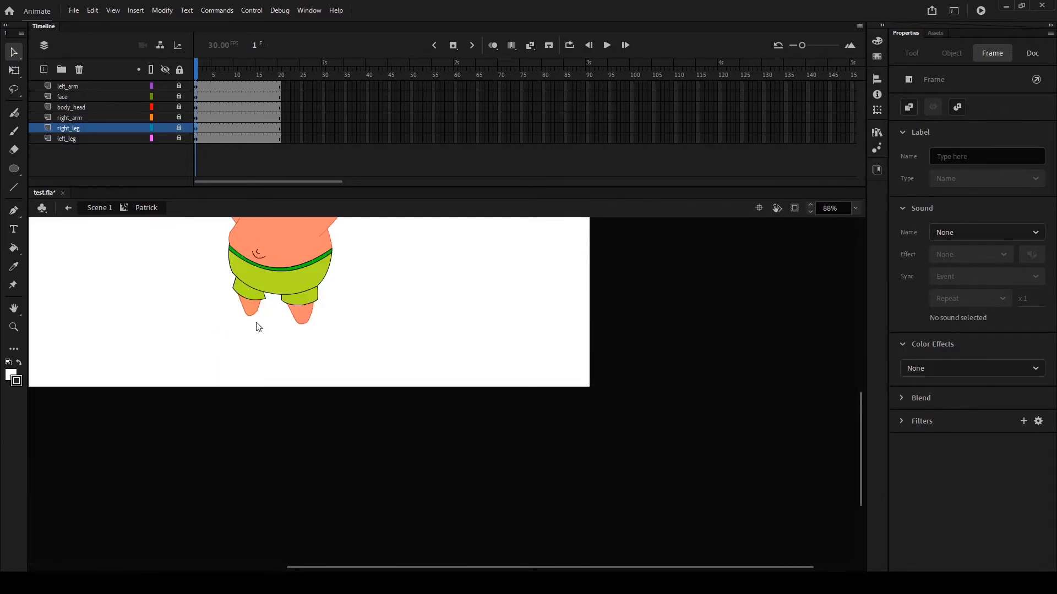
scroll(291, 325, "down", 3)
left_click(301, 405)
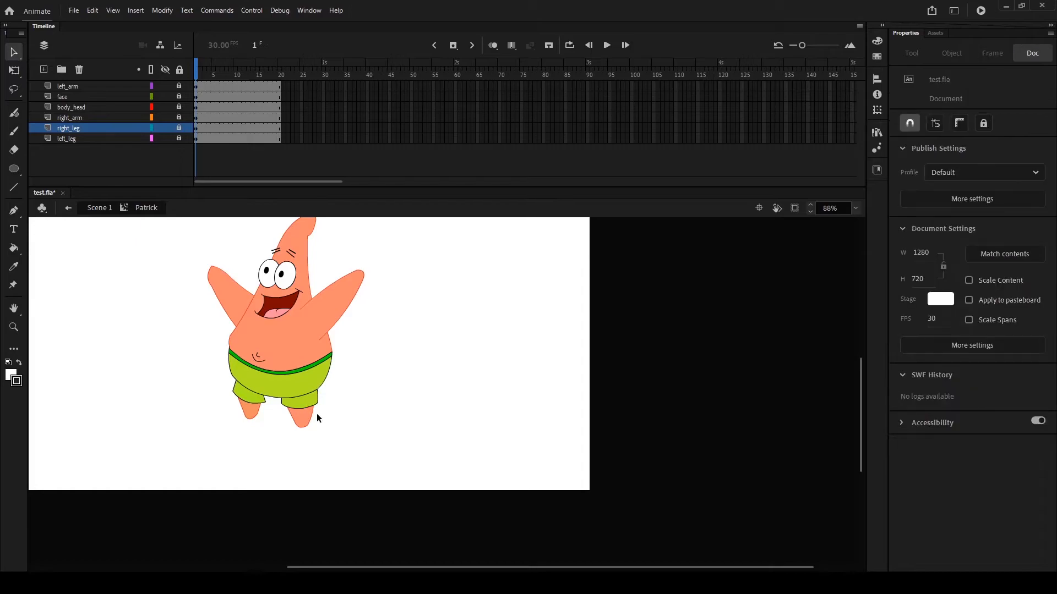
scroll(311, 411, "up", 5)
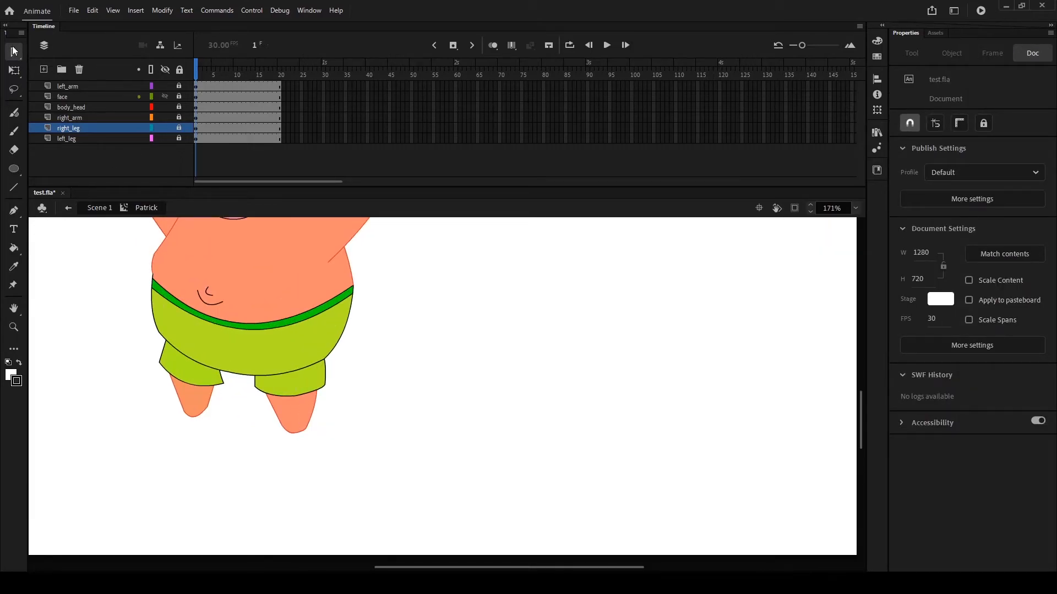
Step: Unlock the right_leg layer and create a motion tween on it, converting the leg artwork to a movie clip symbol
left_click(195, 127)
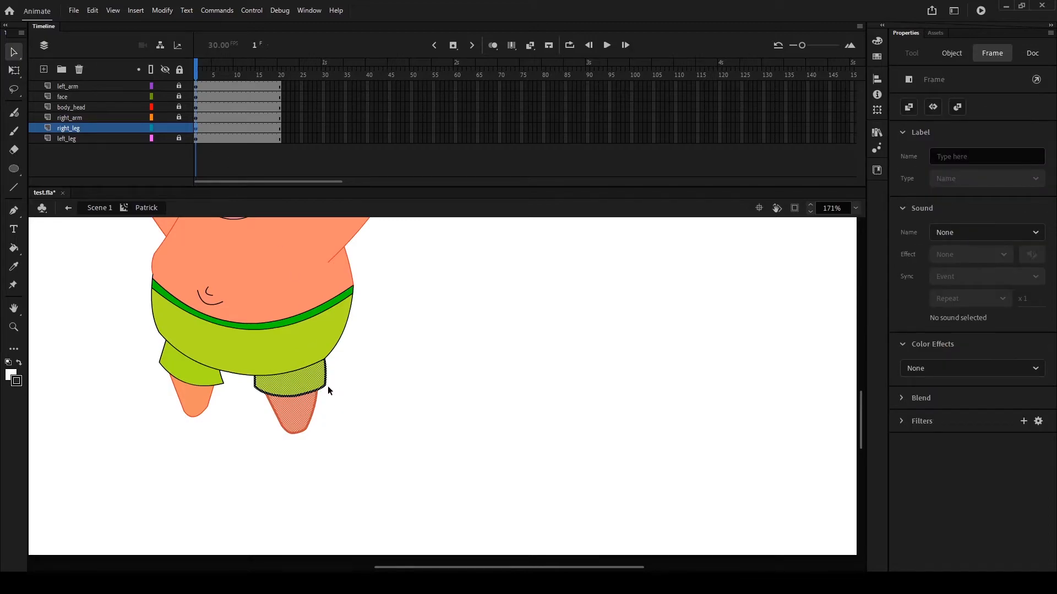
left_click(303, 387)
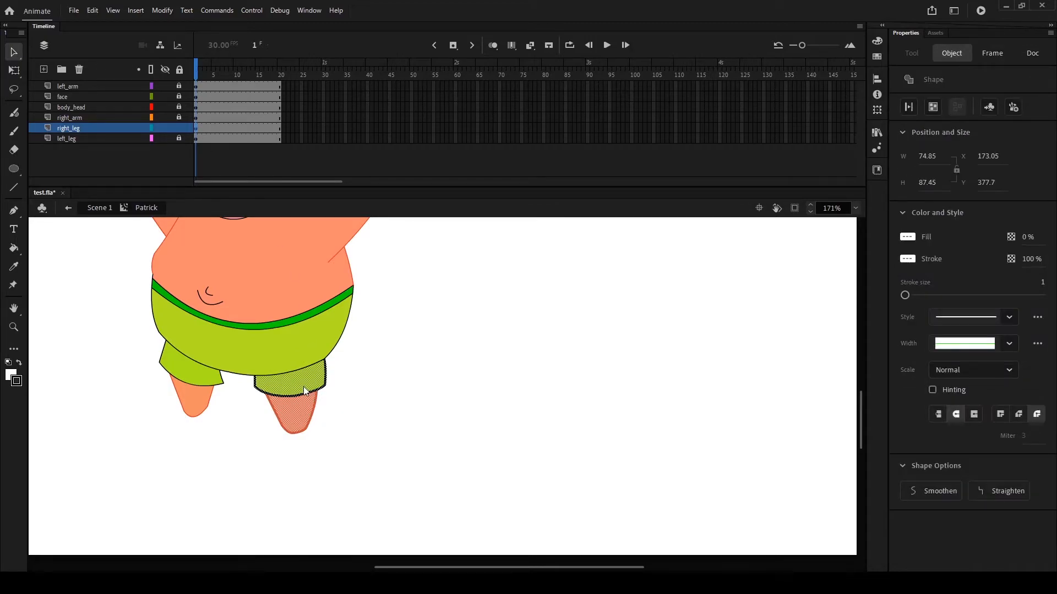
left_click(222, 130)
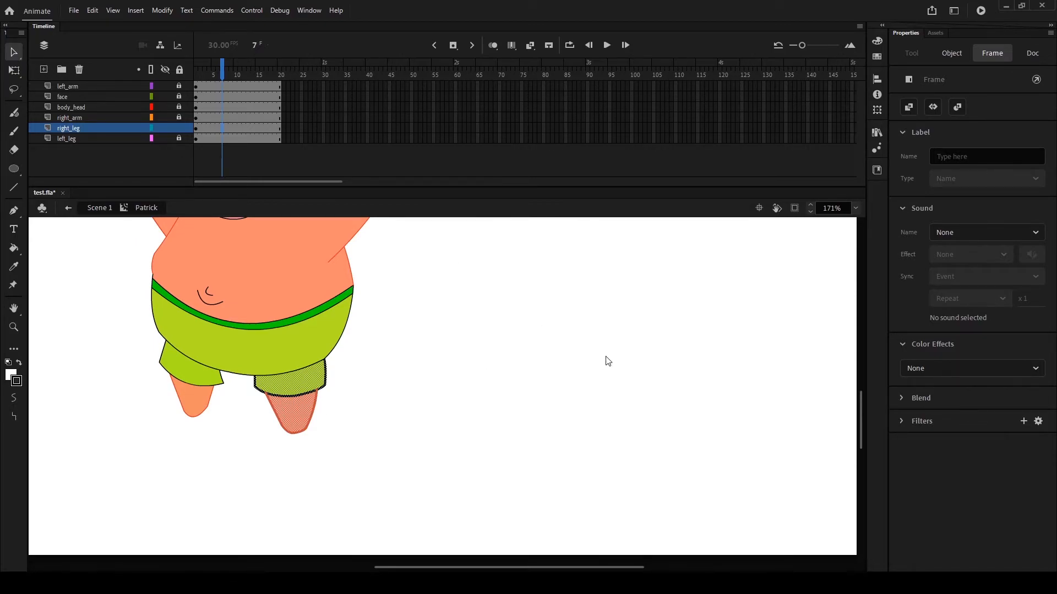
key("F8")
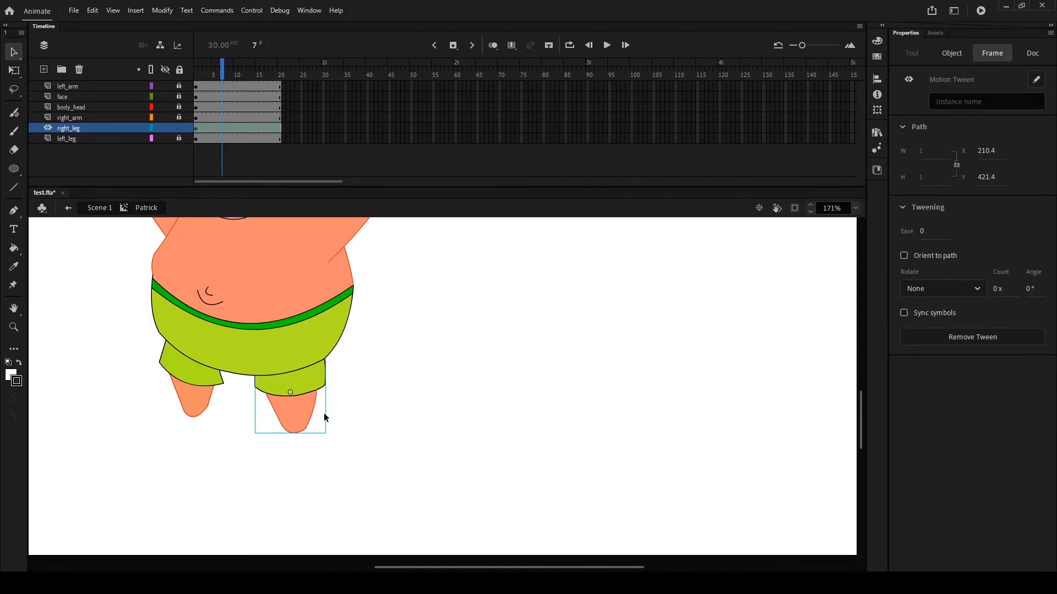
Step: Inspect the tweened leg's movie clip contents and return to the Patrick symbol
left_click(411, 428)
left_click(308, 414)
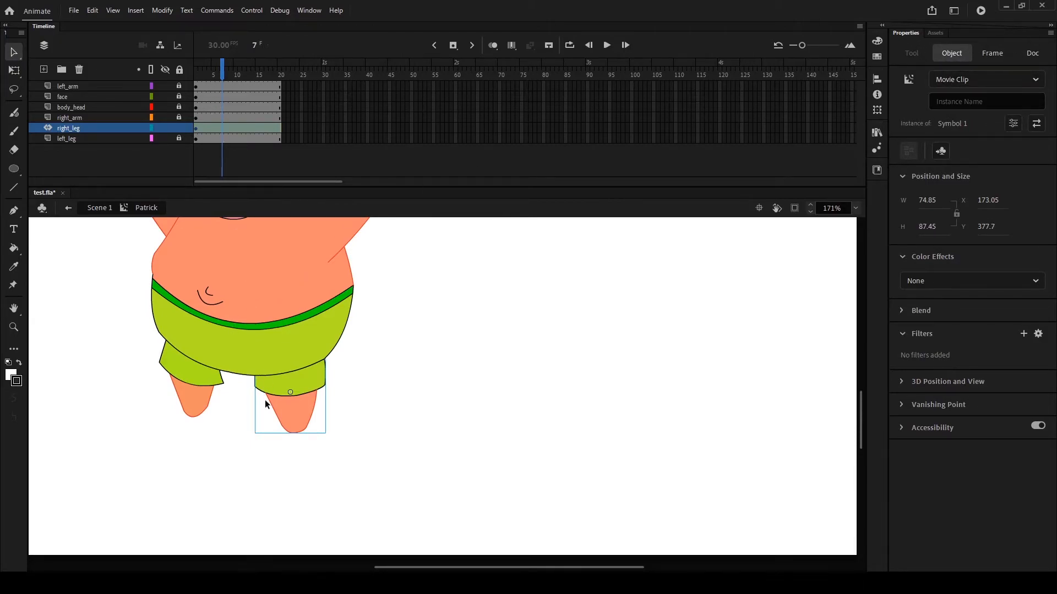
double_click(286, 392)
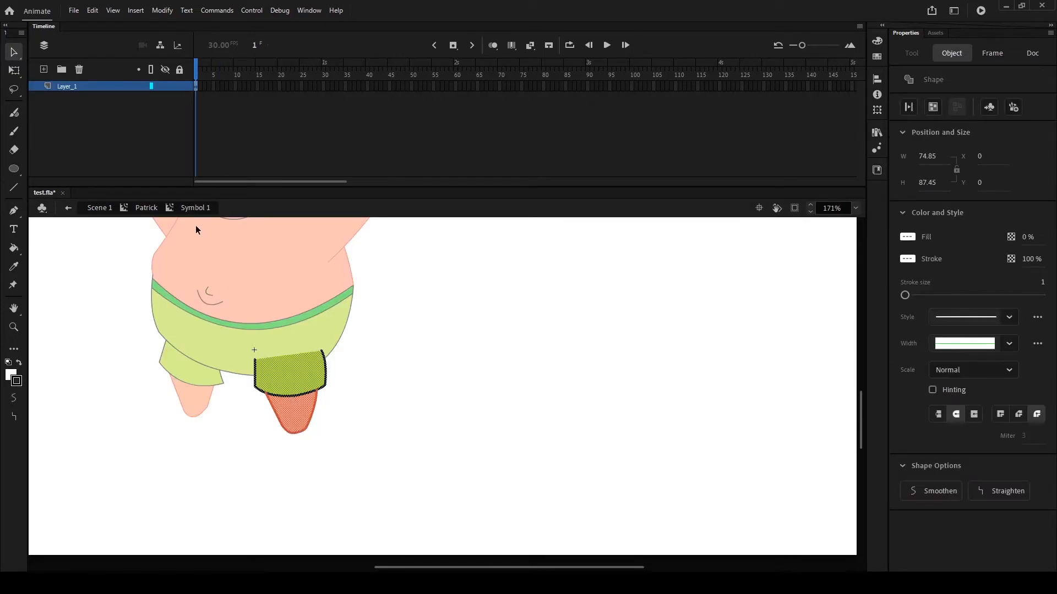
left_click(140, 210)
left_click(362, 433)
left_click(293, 389)
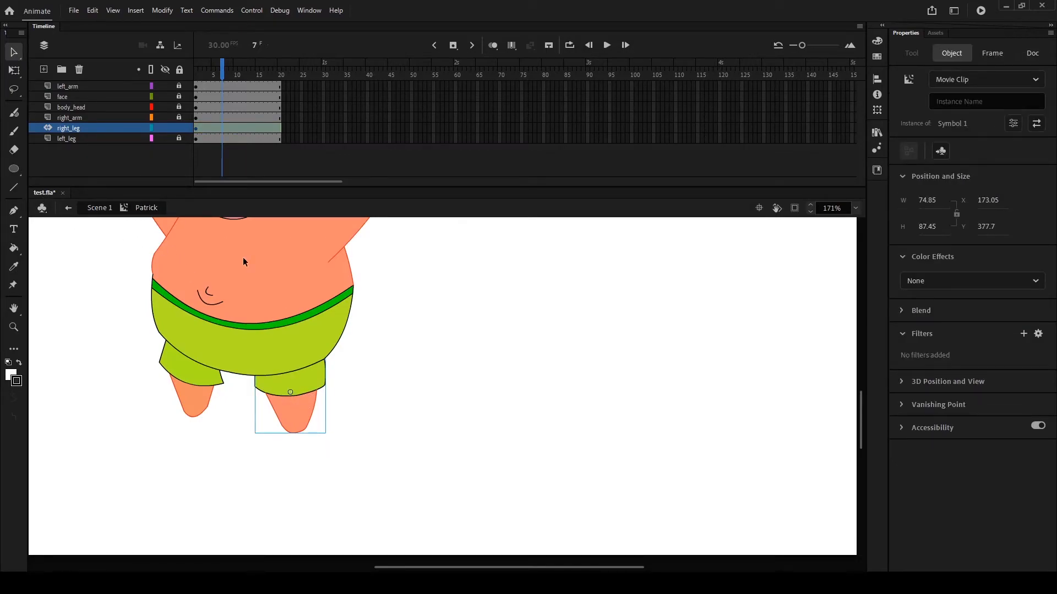
Step: At frame 1 of right_leg, move the leg's transformation point to the top centre of its bounding box
left_click(197, 128)
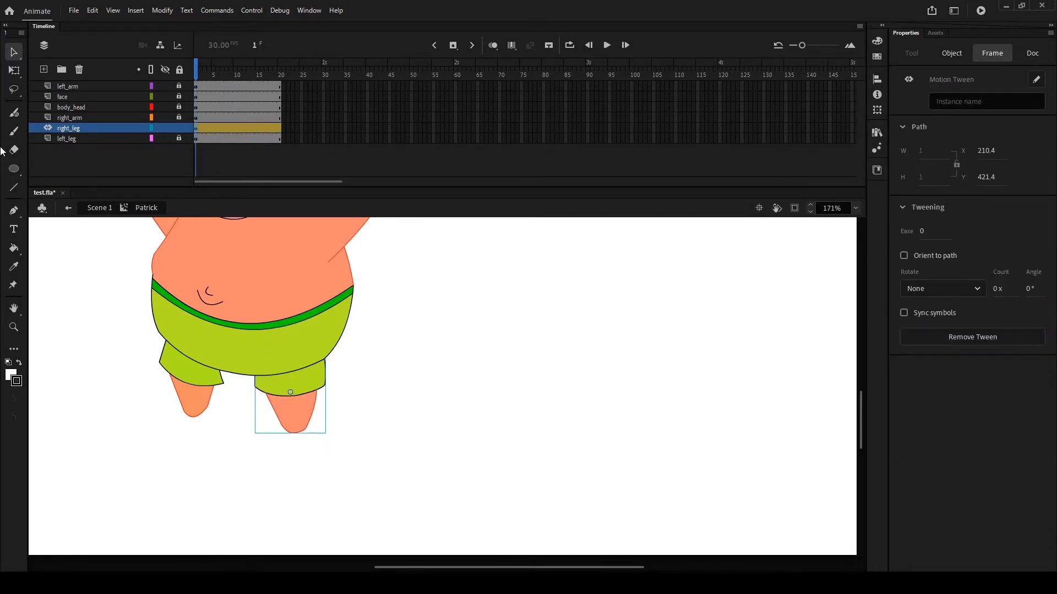
left_click(14, 69)
left_click(293, 389)
left_click_drag(292, 390, 291, 385)
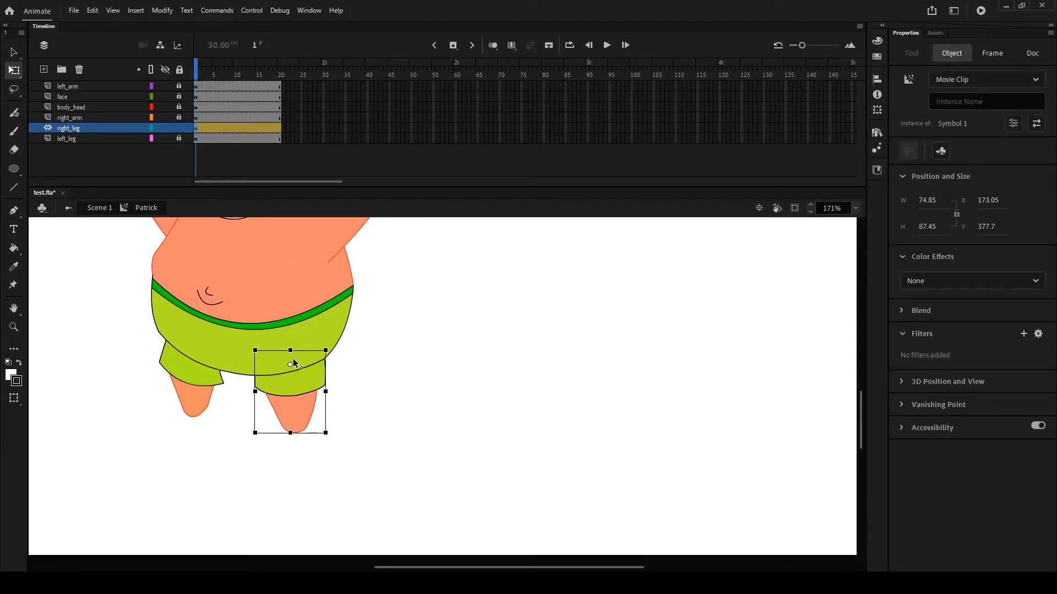
left_click_drag(291, 363, 290, 350)
Step: Rotate the leg outward about its pivot at frame 10, rotate it back near its starting pose at frame 20, and preview the tween
left_click(219, 128)
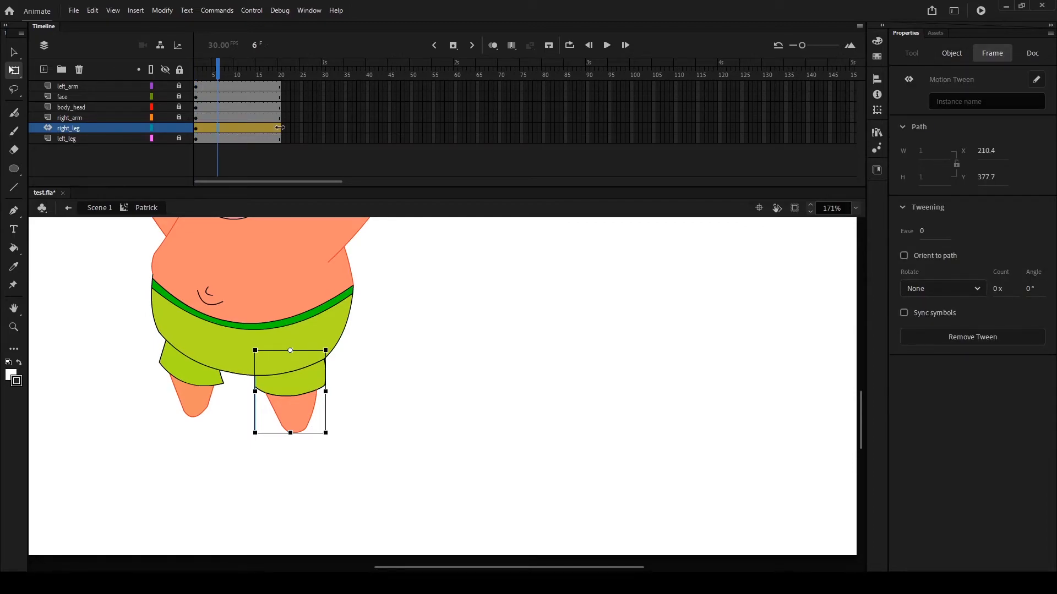
left_click(235, 128)
left_click_drag(335, 431, 366, 411)
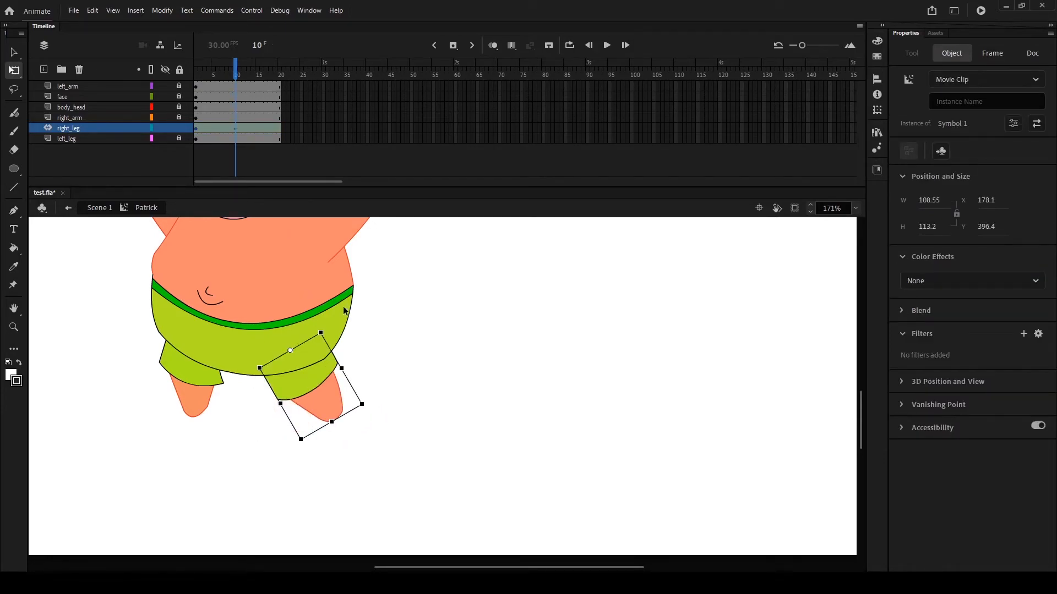
left_click(279, 129)
left_click_drag(369, 409, 341, 422)
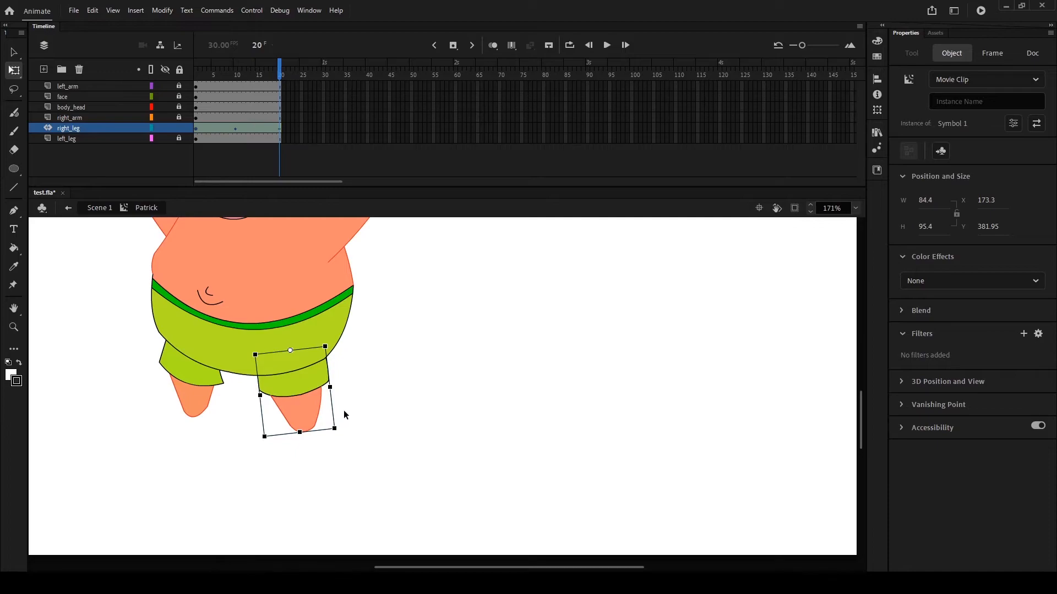
key("Return")
Step: Extend all layers to frame 36 and rotate the right leg inward about its pivot at frame 30
left_click_drag(348, 84, 349, 151)
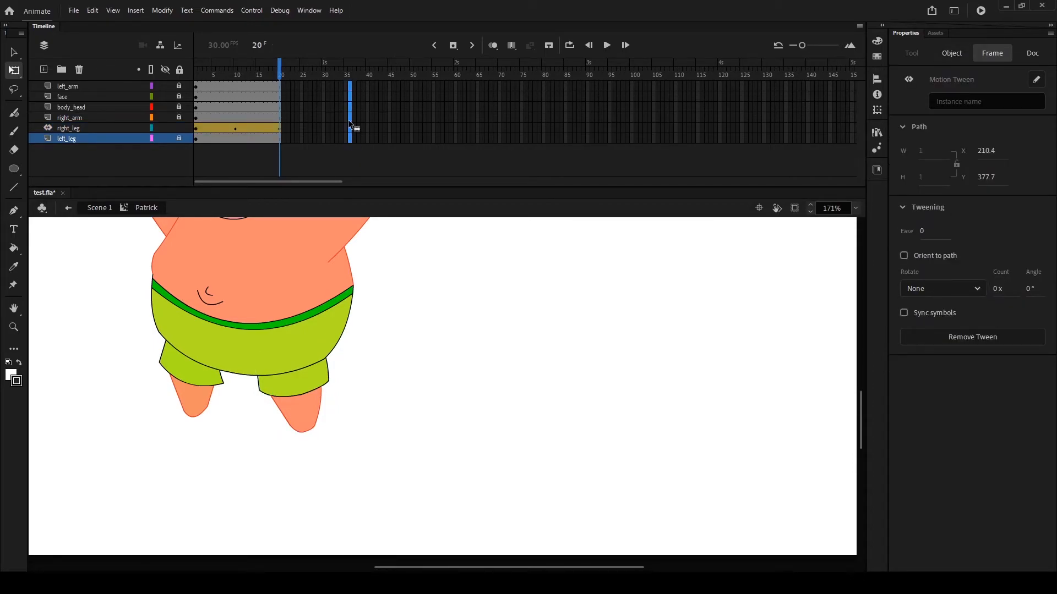
key("F5")
left_click(310, 127)
left_click(324, 126)
left_click_drag(342, 433, 295, 439)
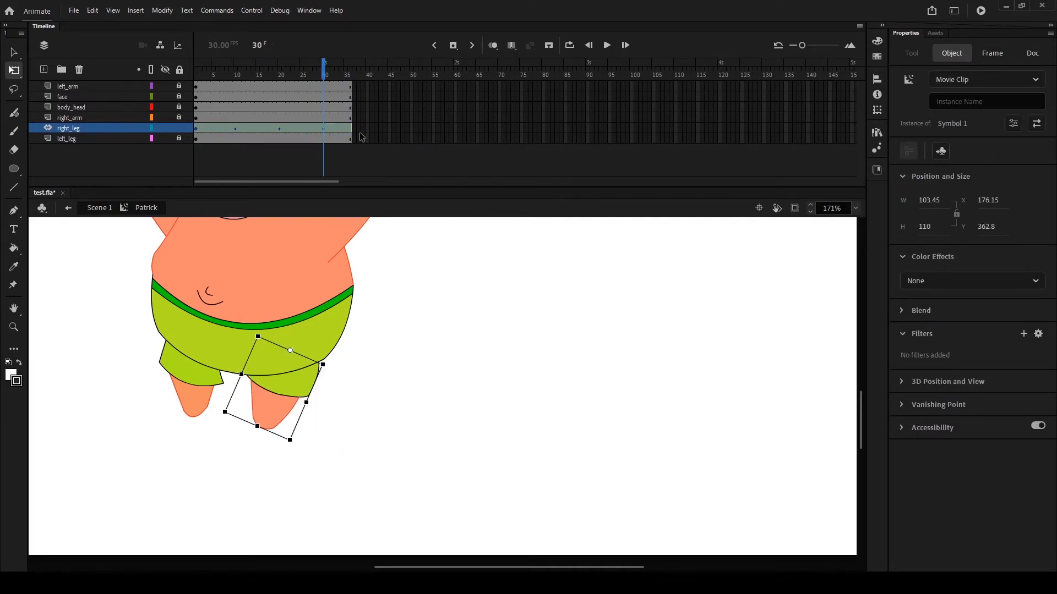
left_click(350, 129)
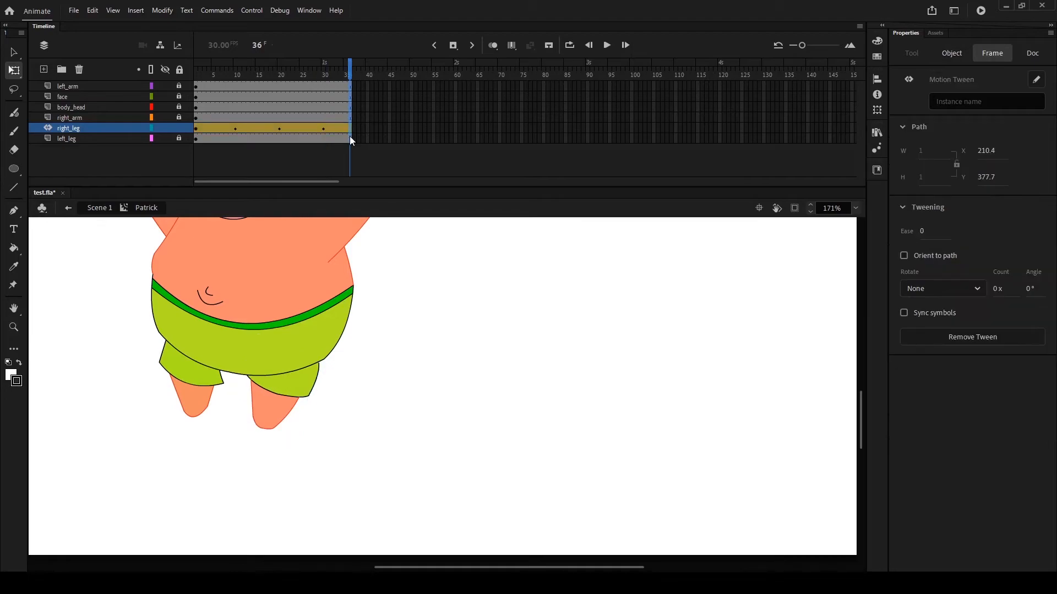
left_click_drag(367, 107, 366, 106)
left_click(407, 128)
left_click(372, 131)
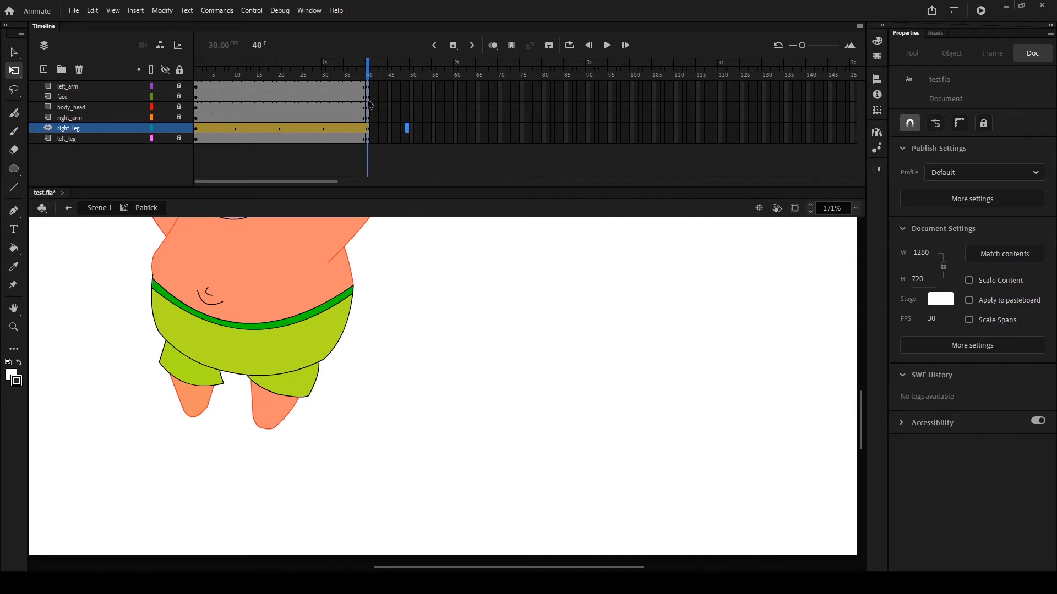
left_click(368, 106)
key("ctrl+z")
Step: Extend all layers to frame 41, rotate the right leg back near its starting pose there, and preview the tween
left_click_drag(371, 86, 371, 138)
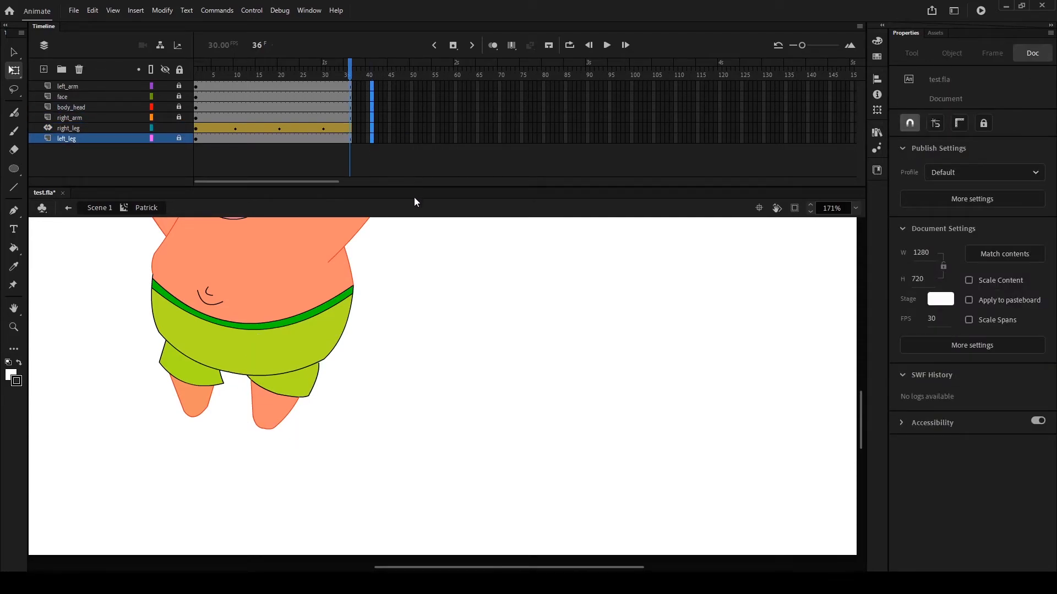
key("F5")
left_click(370, 127)
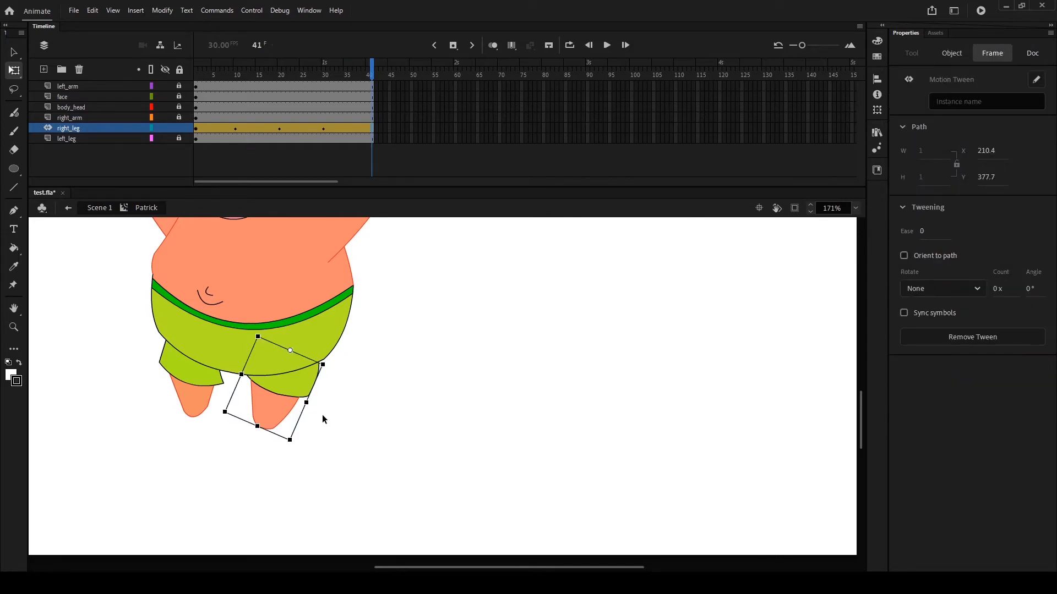
left_click_drag(301, 441, 353, 441)
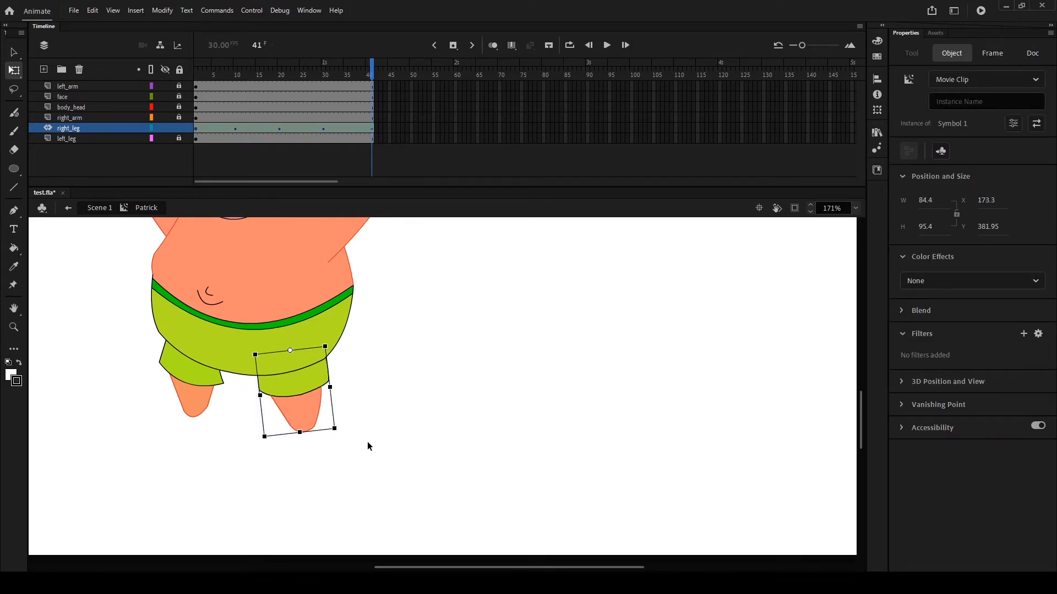
left_click(373, 441)
key("Return")
Step: Lock right_leg, unlock left_leg and create a motion tween on it as a movie clip, moving its transformation point up to the hip
left_click(178, 138)
left_click(178, 128)
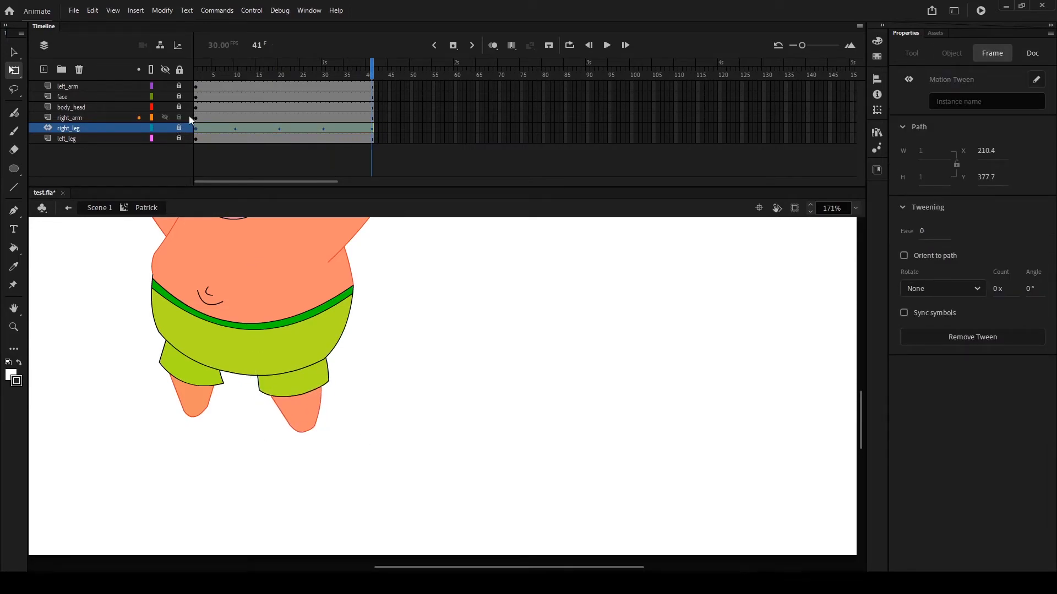
left_click(177, 118)
left_click(213, 140)
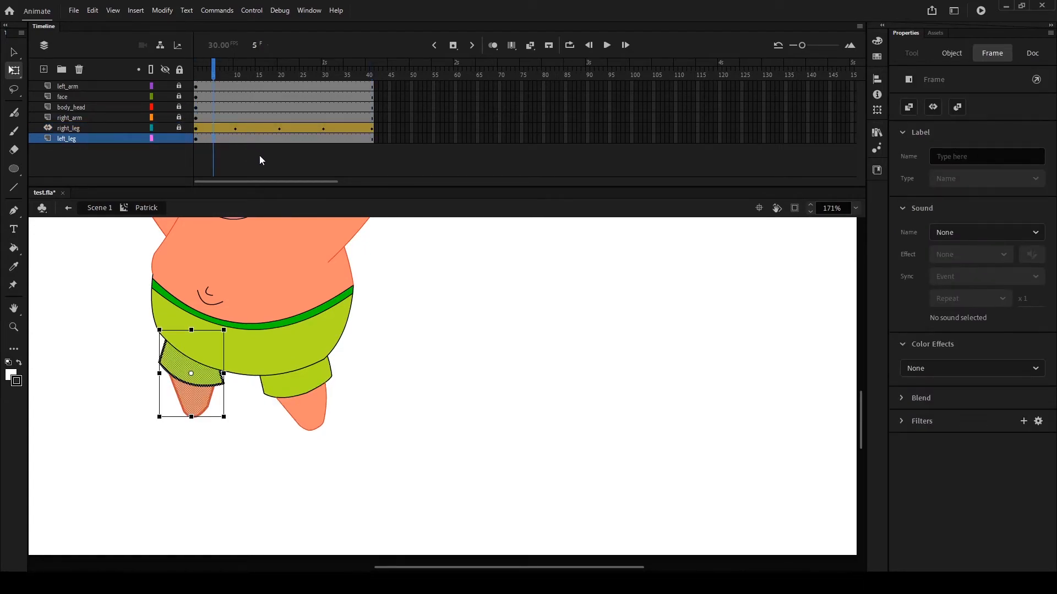
key("q")
left_click_drag(191, 374, 197, 346)
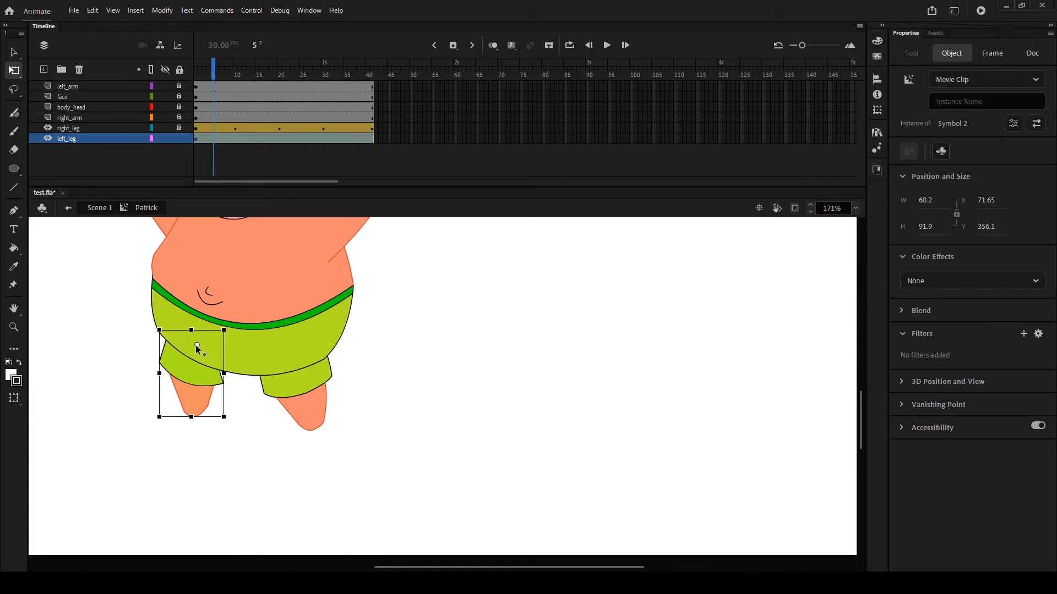
Step: Rotate the left leg outward about its pivot at frame 10 and back near its starting pose at frame 20
left_click(235, 138)
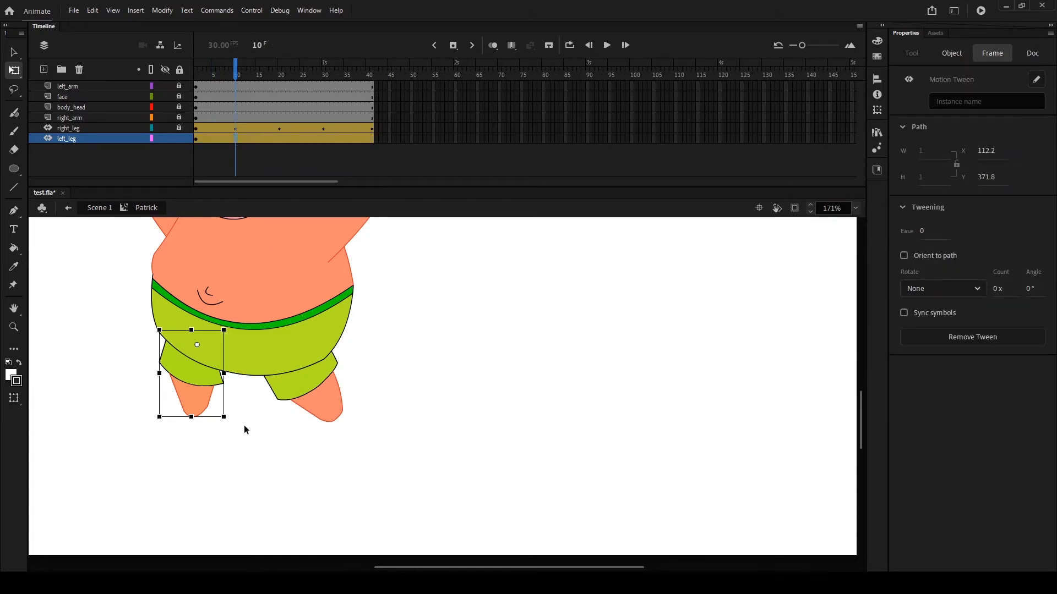
left_click_drag(236, 424, 185, 421)
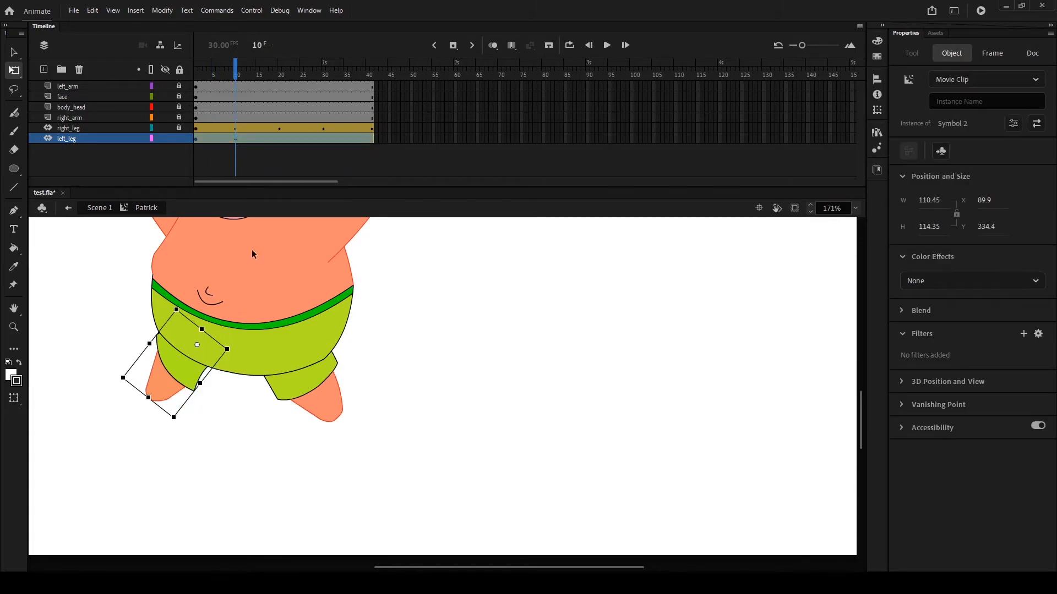
left_click(280, 138)
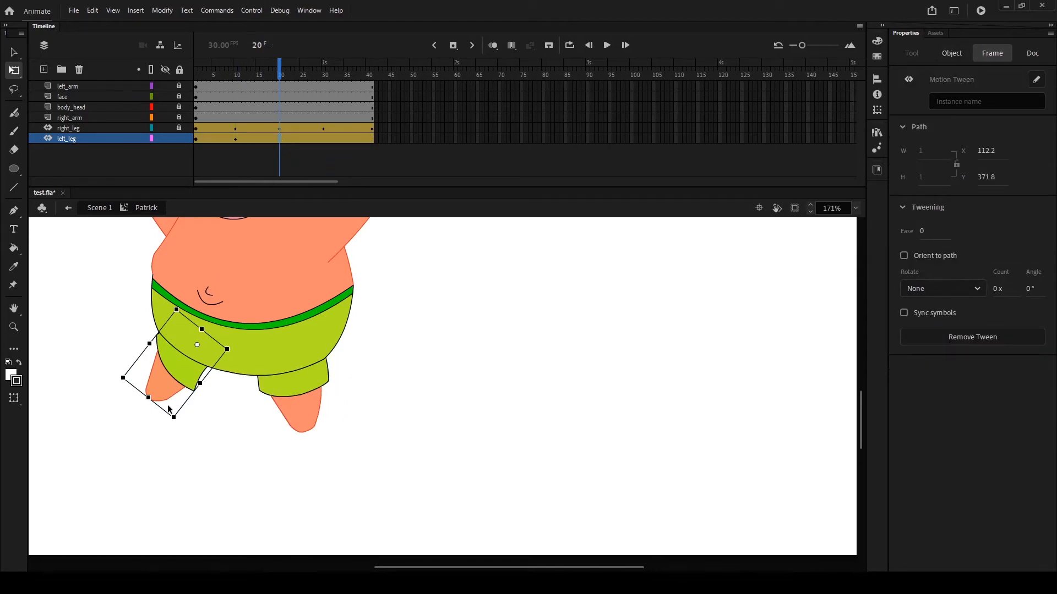
left_click_drag(186, 424, 245, 418)
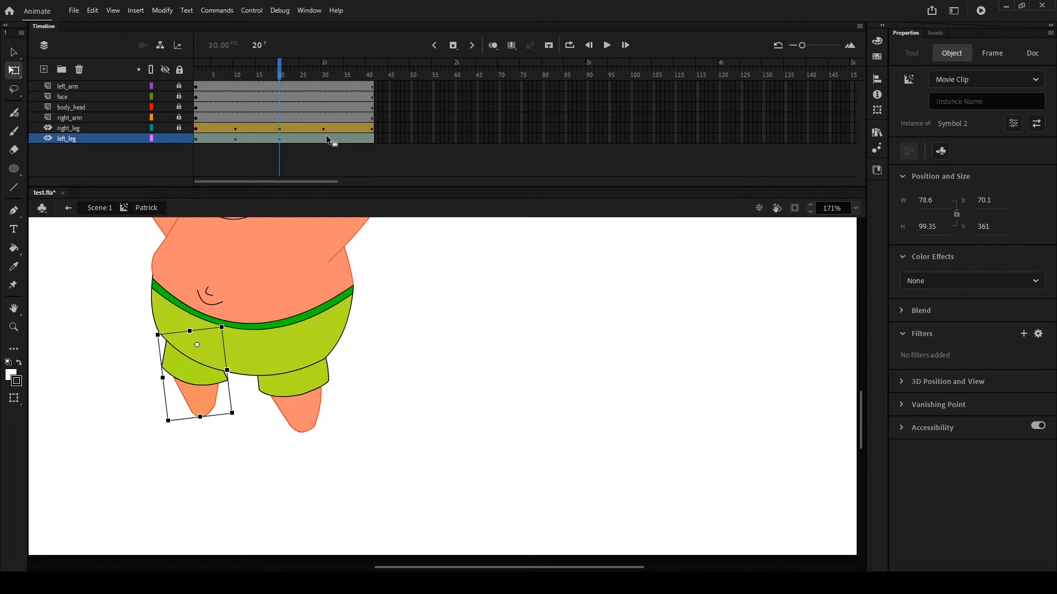
Step: Rotate the left leg inward and nudge it into place at frame 30, then rotate it back near its starting pose at frame 41
left_click(326, 139)
left_click_drag(249, 410, 268, 401)
left_click_drag(210, 384, 219, 379)
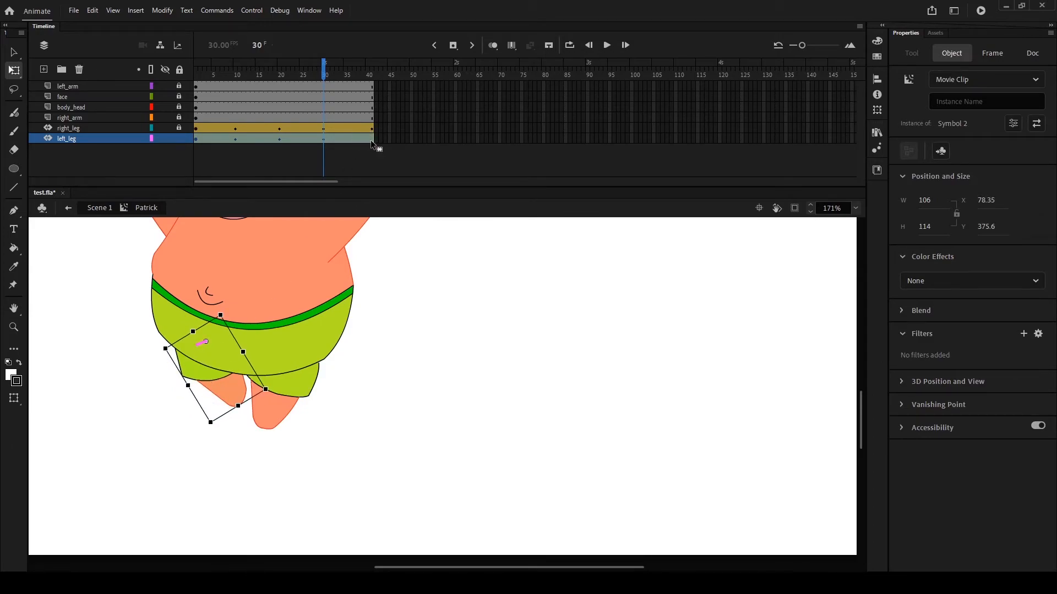
left_click(371, 140)
left_click(239, 401)
left_click_drag(239, 401, 188, 412)
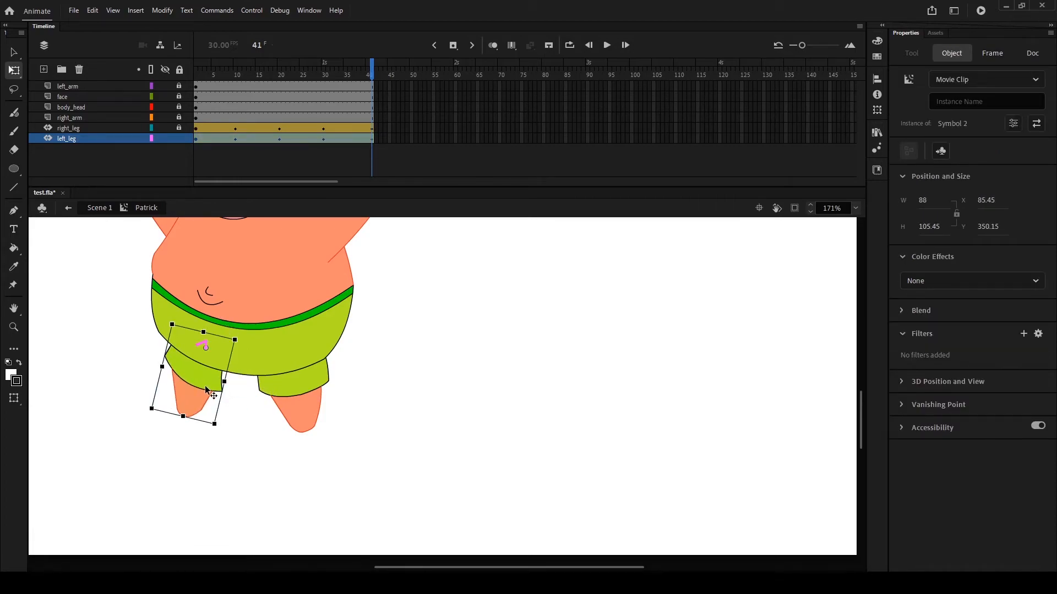
Step: Play back both leg tweens from frame 1 and compare the left leg's pose at frames 41 and 1
left_click(195, 139)
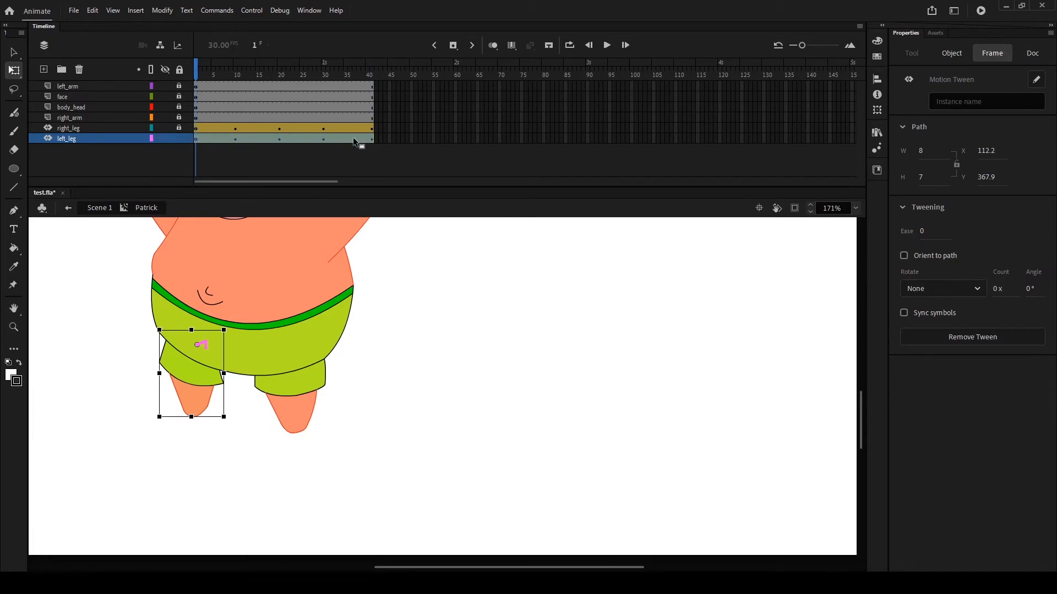
key("Return")
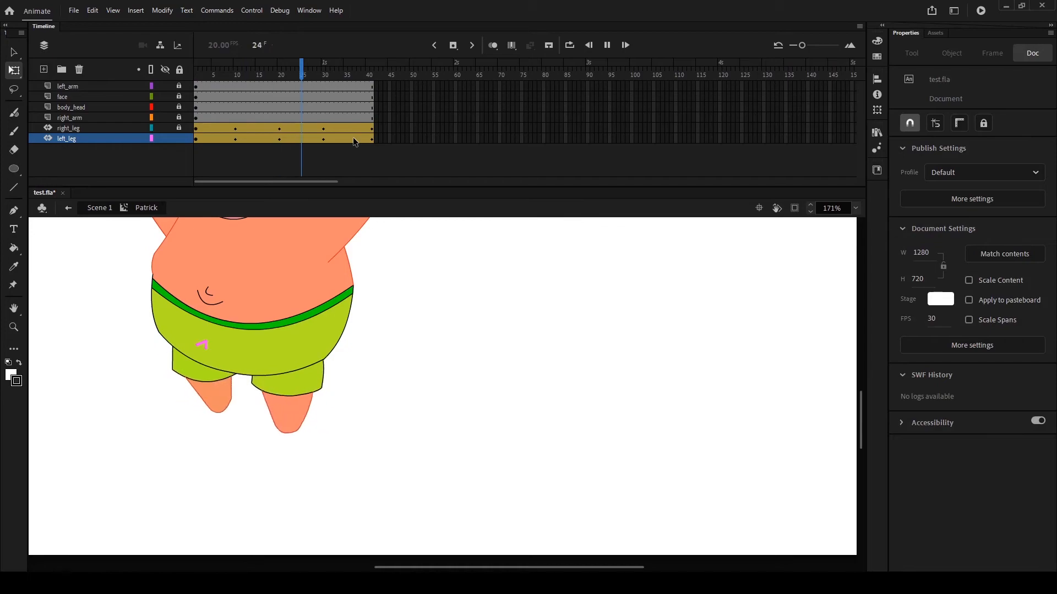
left_click(371, 137)
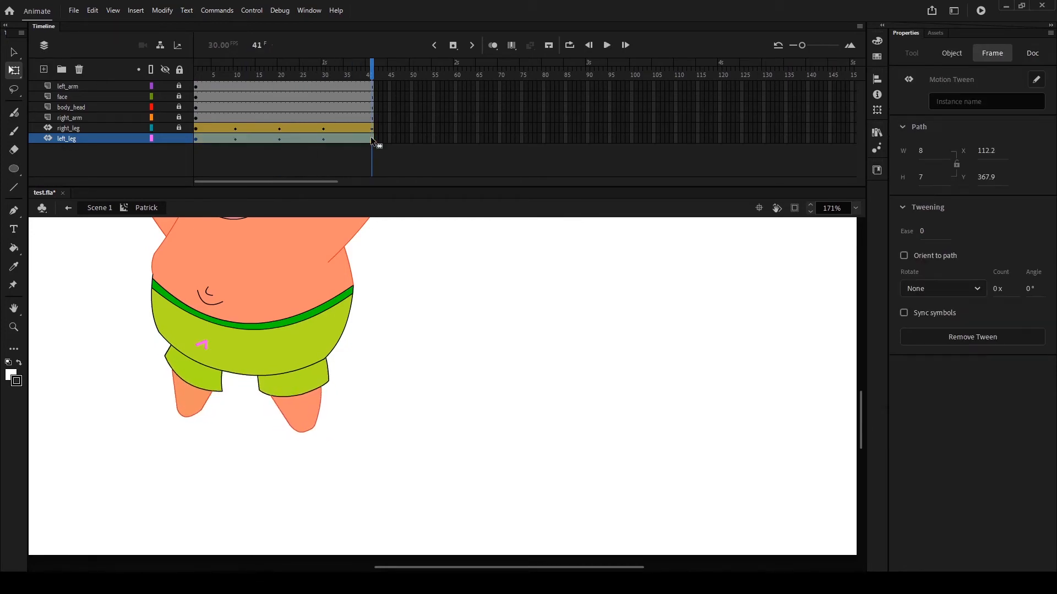
left_click(196, 137)
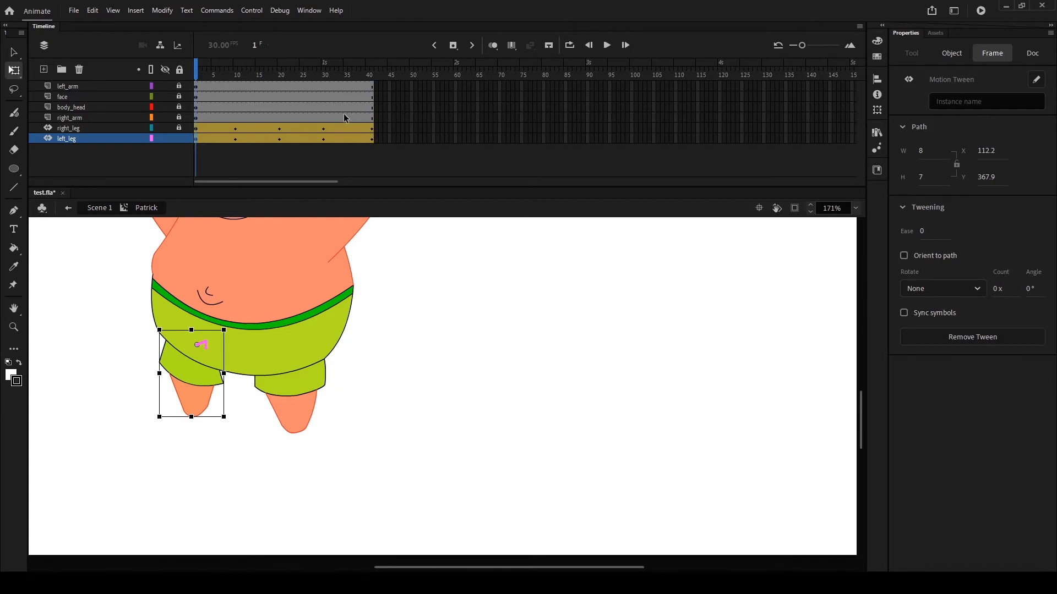
Step: Lock left_leg, unlock left_arm and create a motion tween on it as a movie clip, moving its transformation point to the shoulder
scroll(380, 368, "up", 4)
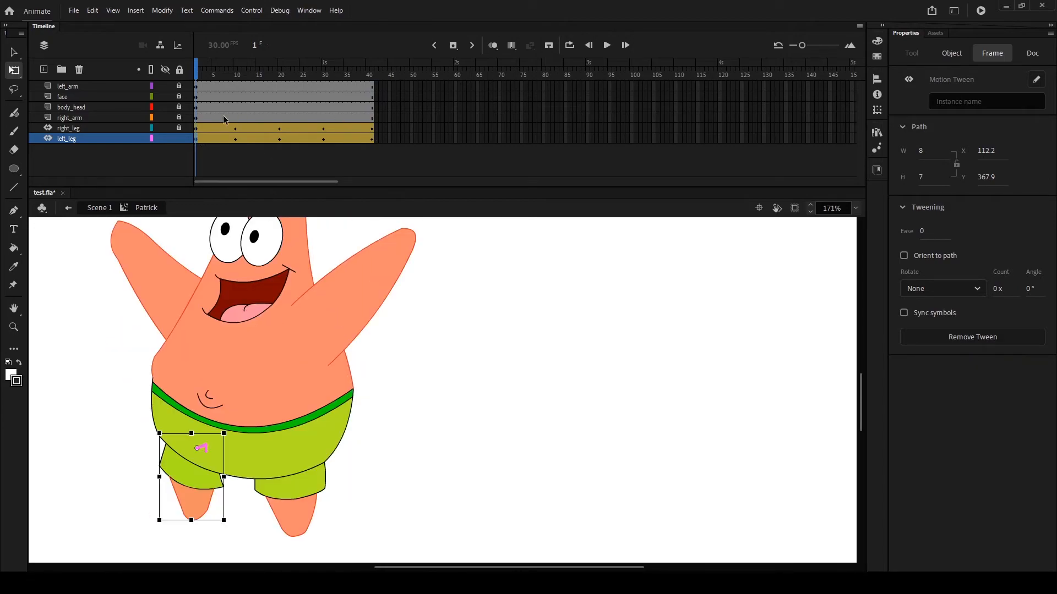
left_click(223, 117)
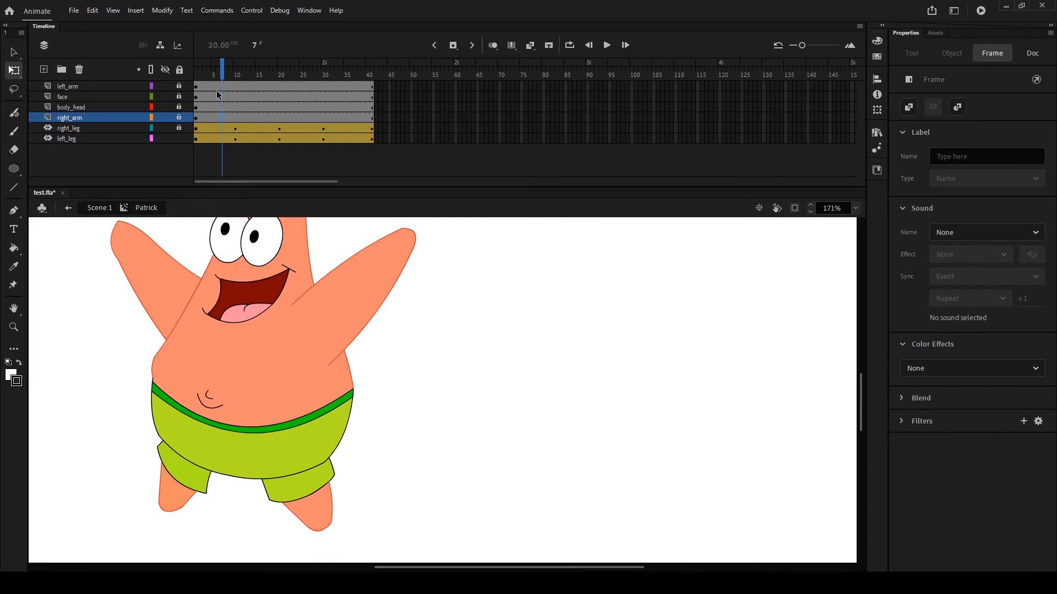
left_click(239, 86)
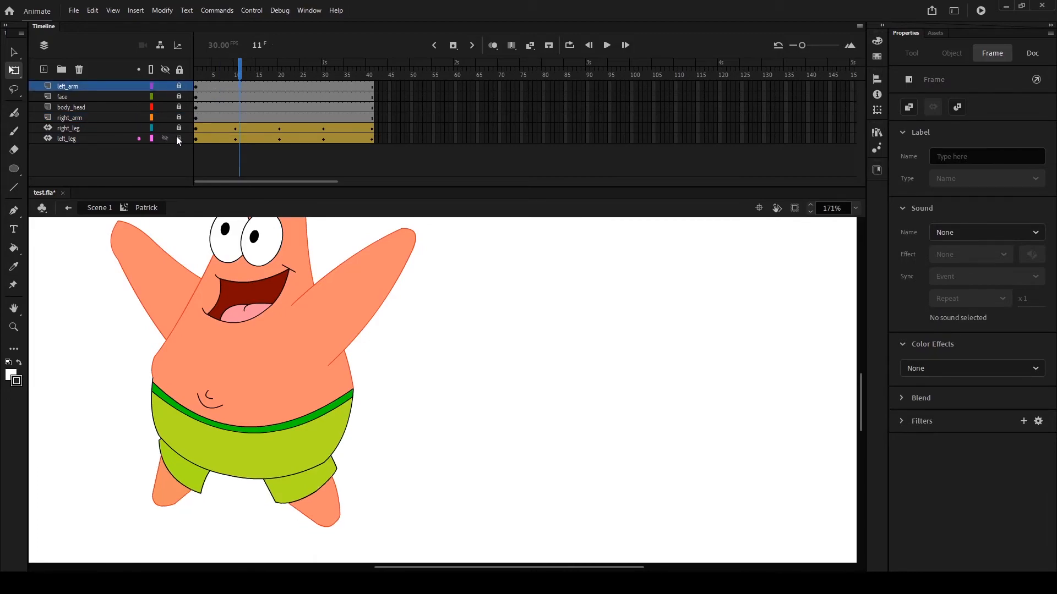
left_click(236, 87)
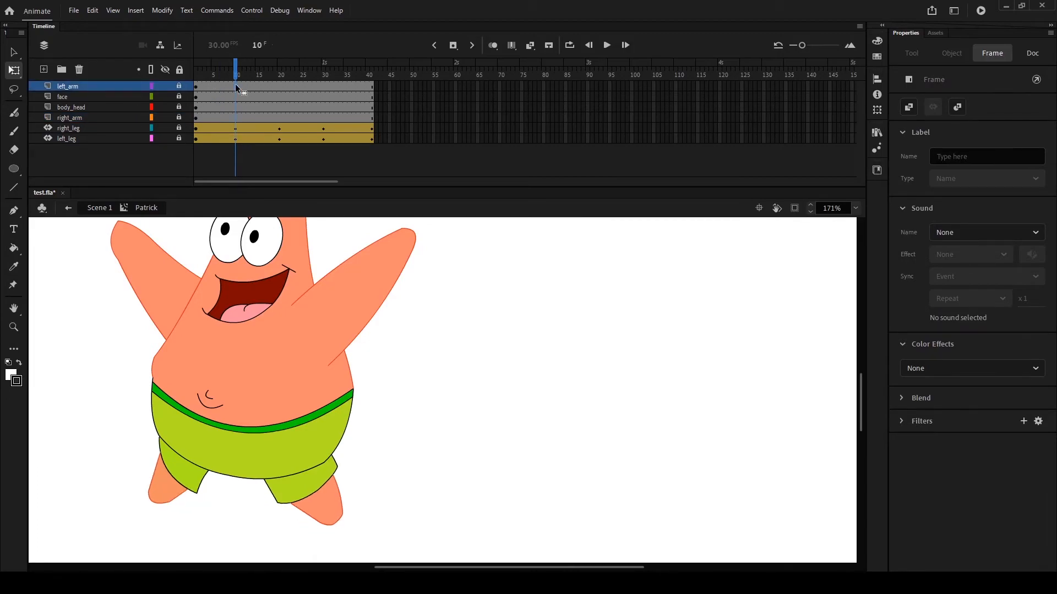
left_click(178, 85)
left_click(217, 86)
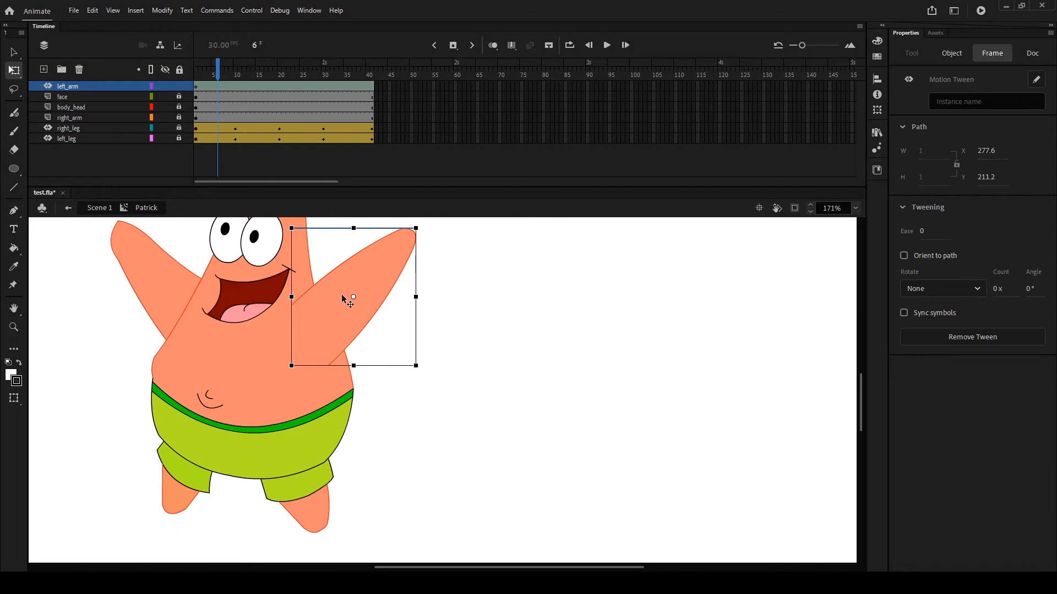
left_click_drag(353, 296, 308, 334)
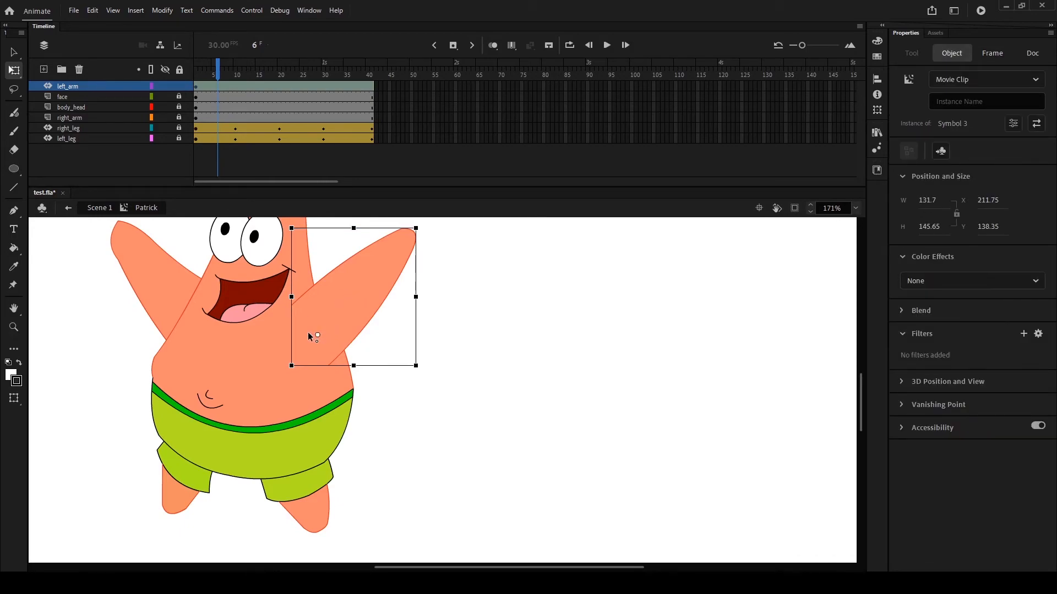
Step: Rotate the left arm downward about the shoulder at frame 10 and back near its starting pose at frame 19
left_click(235, 85)
mouse_move(427, 229)
left_mouse_down()
mouse_move(468, 284)
mouse_move(444, 229)
left_mouse_up()
left_click(275, 86)
Step: Rotate the left arm upward about the shoulder at frame 30 and back near its starting pose at frame 41
left_click(324, 87)
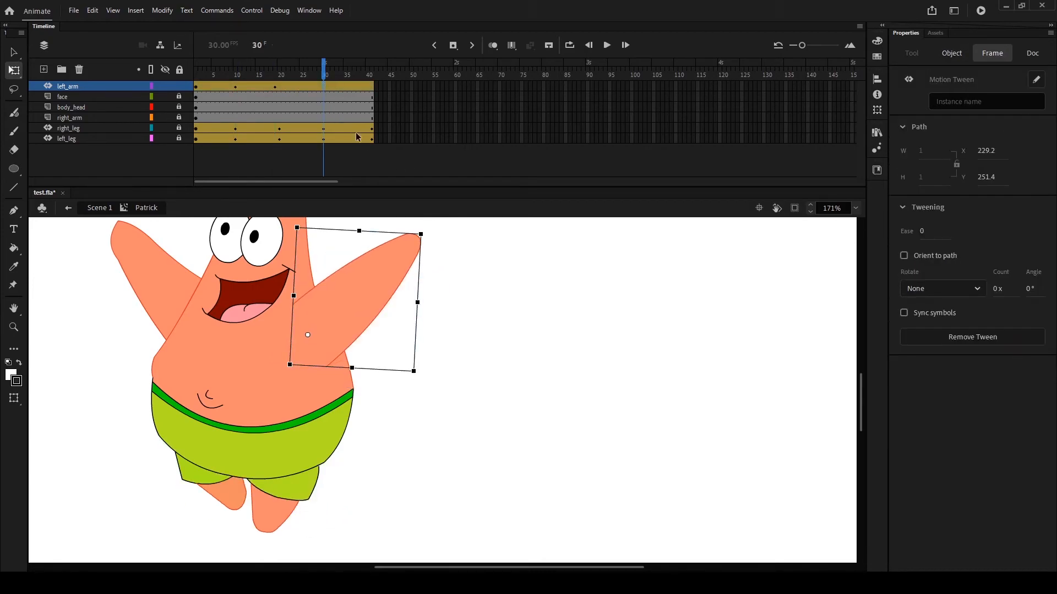
left_click(416, 228)
left_click(401, 287)
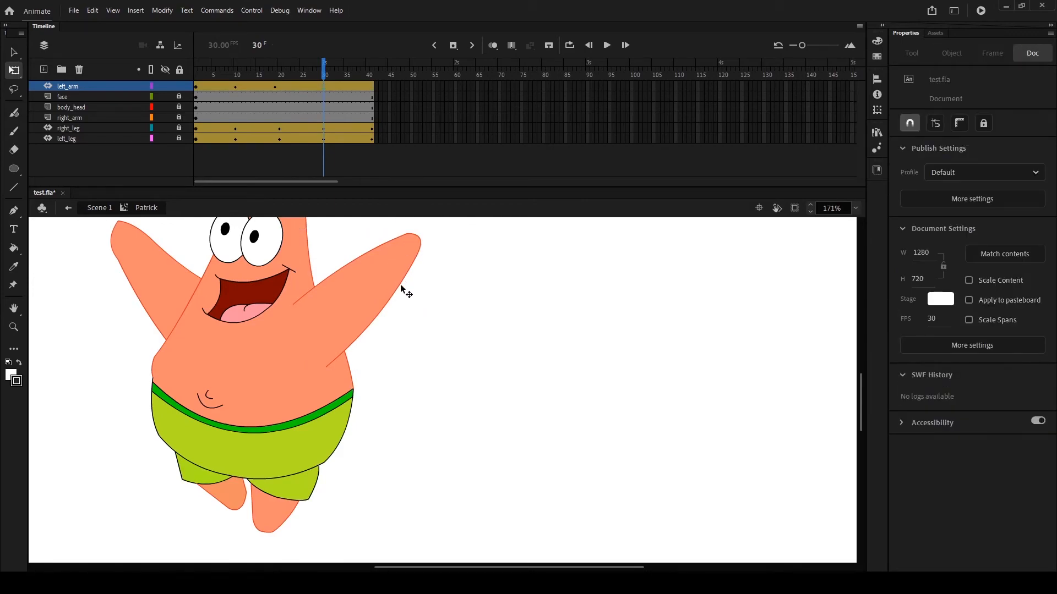
left_click(359, 288)
left_click_drag(424, 383, 428, 354)
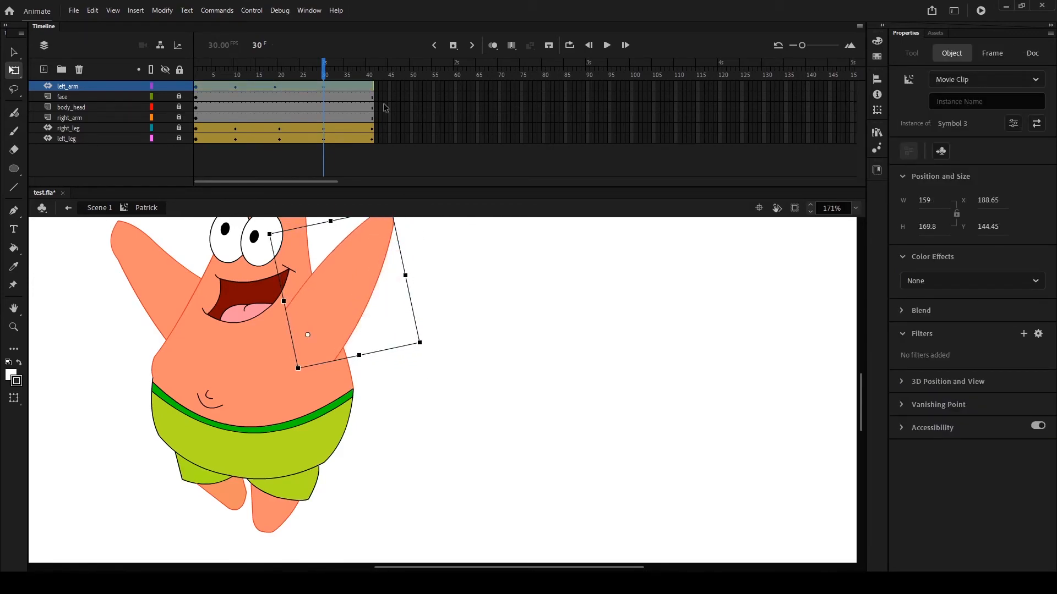
left_click(370, 87)
left_click(372, 86)
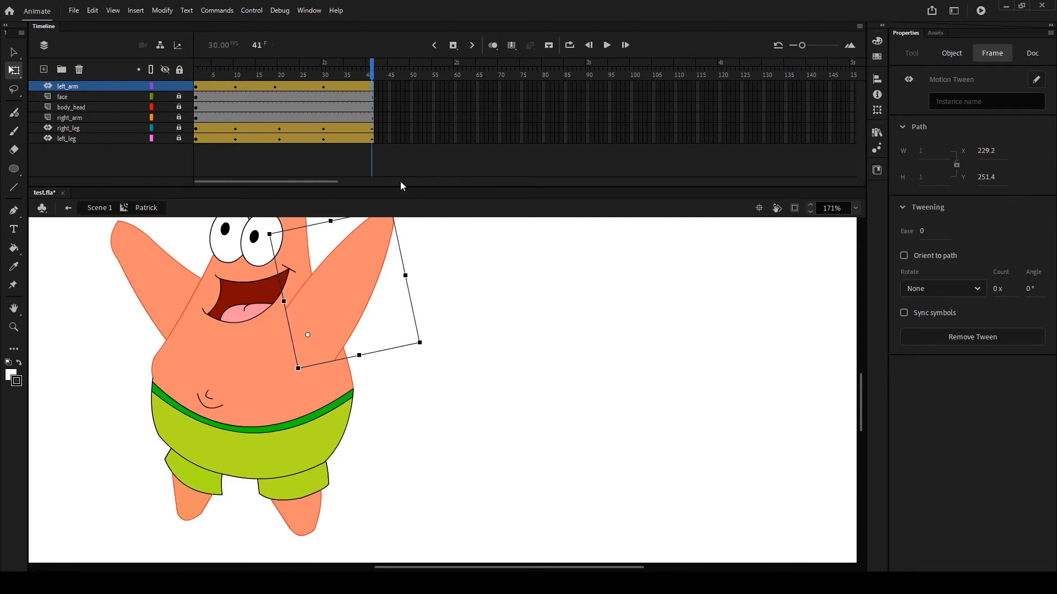
left_click_drag(434, 344, 431, 372)
left_click(361, 283)
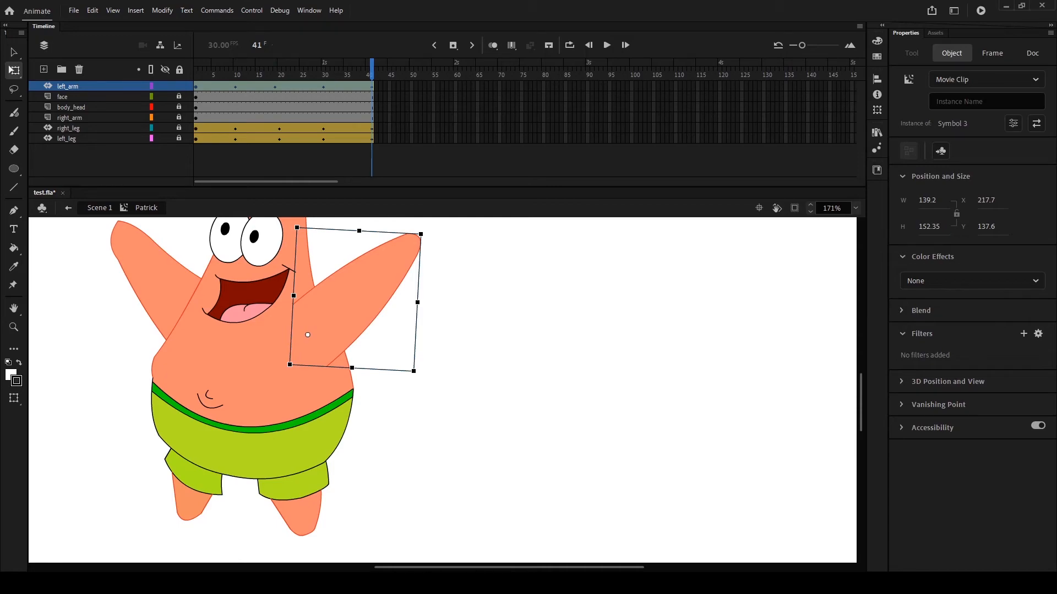
Step: Lock left_arm, unlock right_arm and create a motion tween on it, converting the arm artwork to a movie clip symbol
left_click(178, 86)
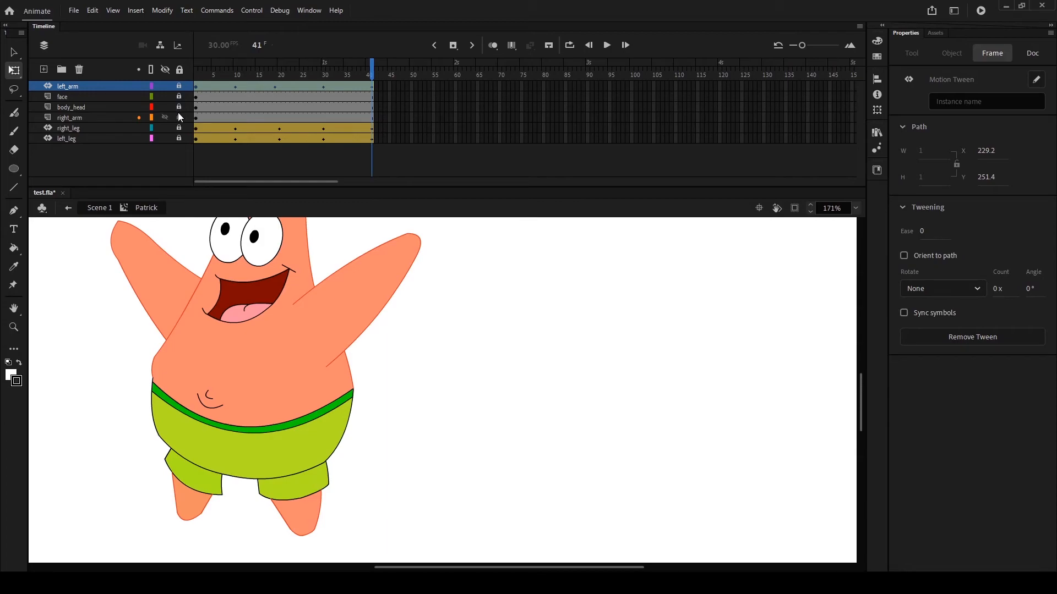
left_click(196, 117)
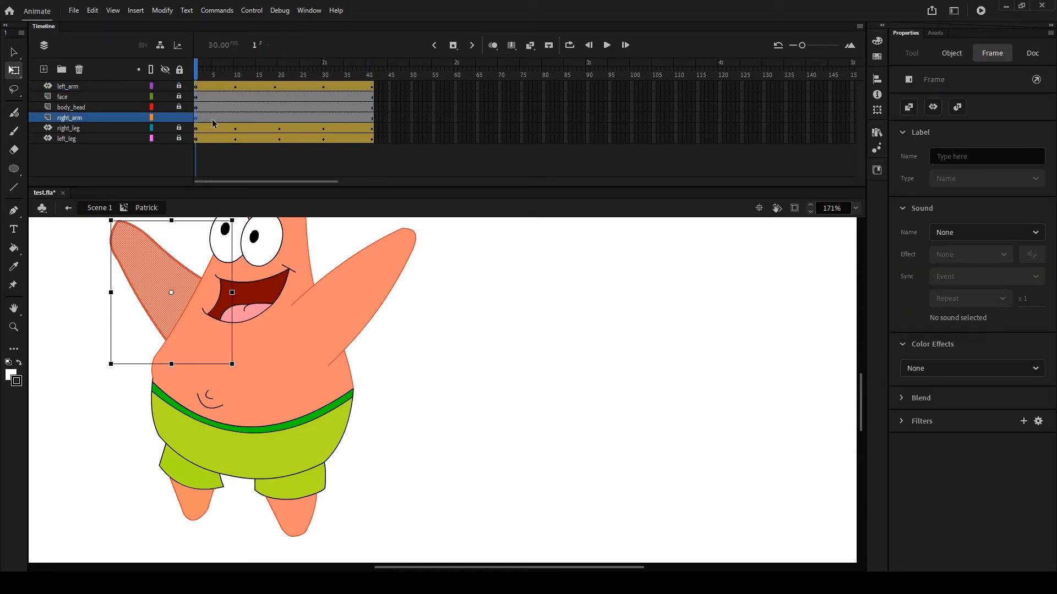
left_click(226, 115)
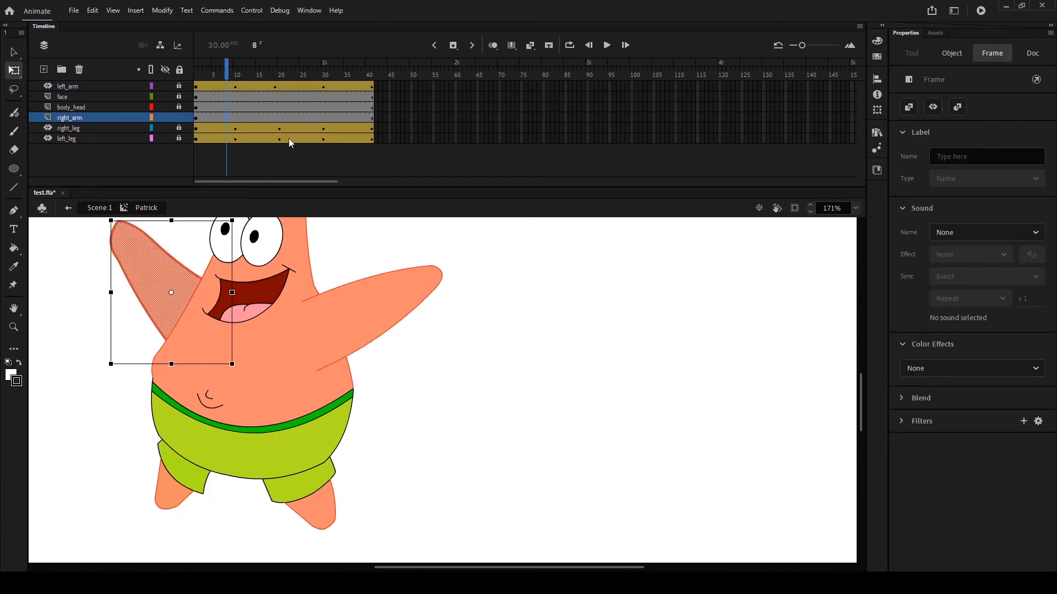
left_click(503, 280)
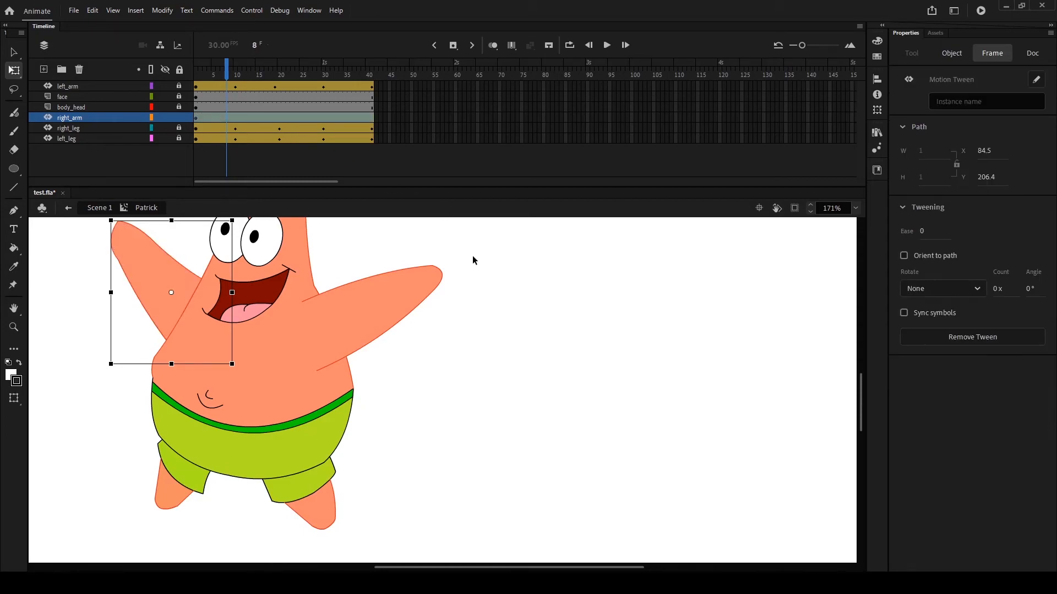
left_click(234, 120)
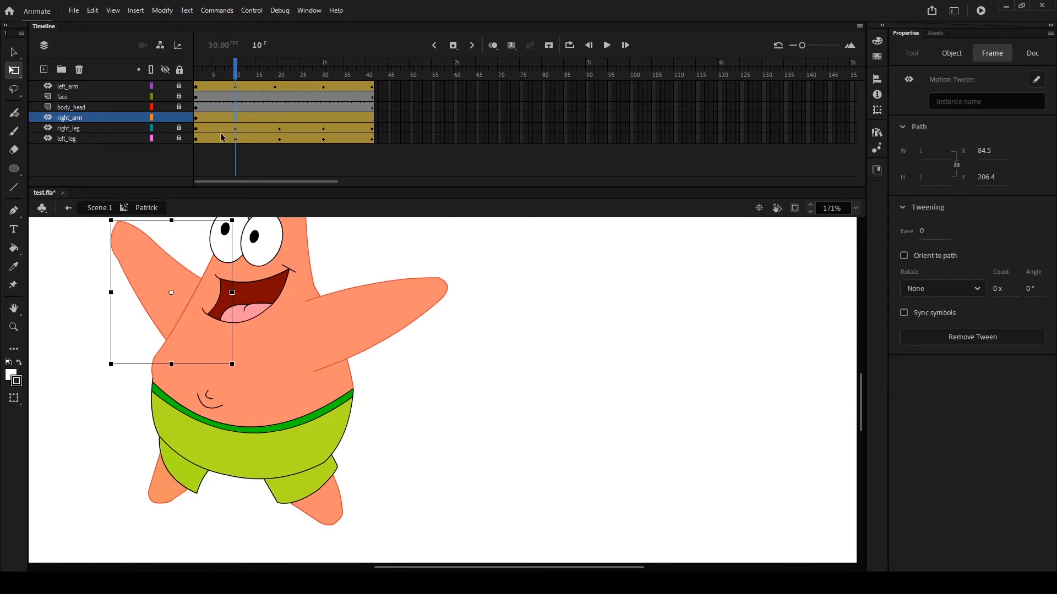
left_click_drag(110, 374, 115, 434)
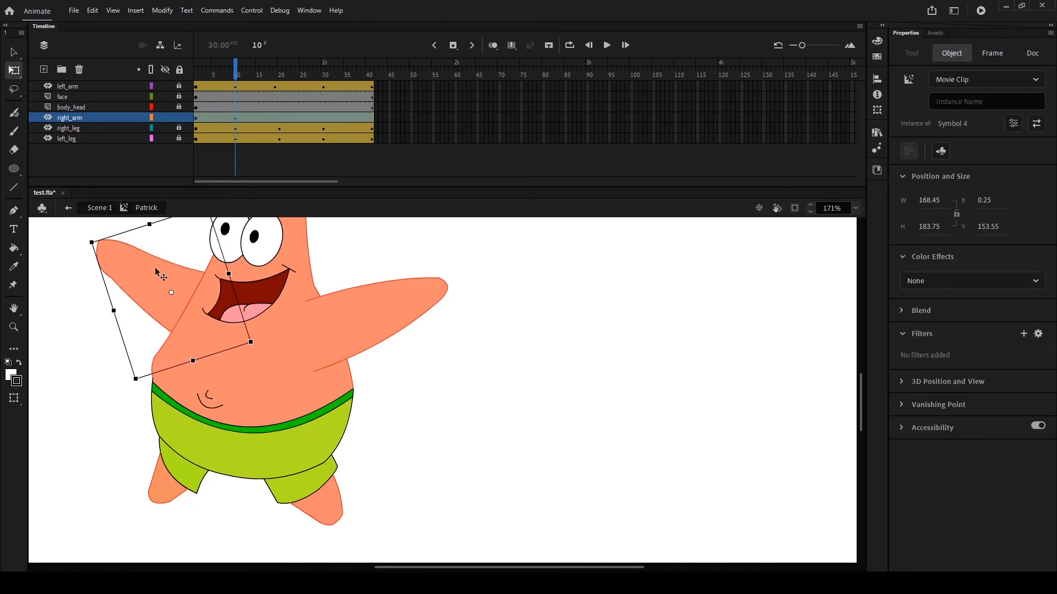
key("ctrl+z")
Step: Move the right arm's transformation point to the shoulder at frame 1 and rotate the arm downward about it at frame 10
left_click(197, 118)
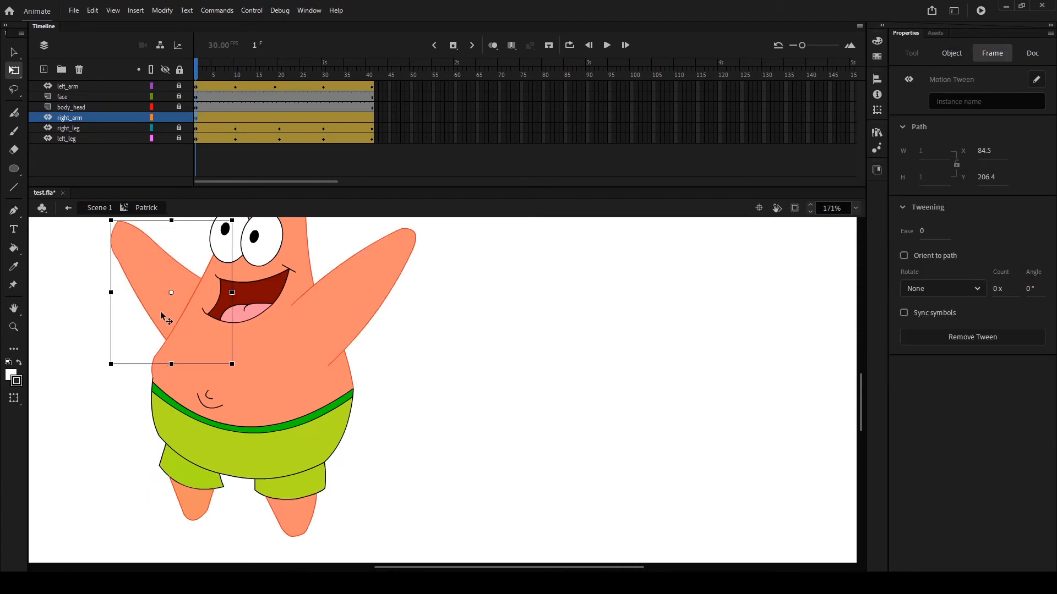
left_click(173, 293)
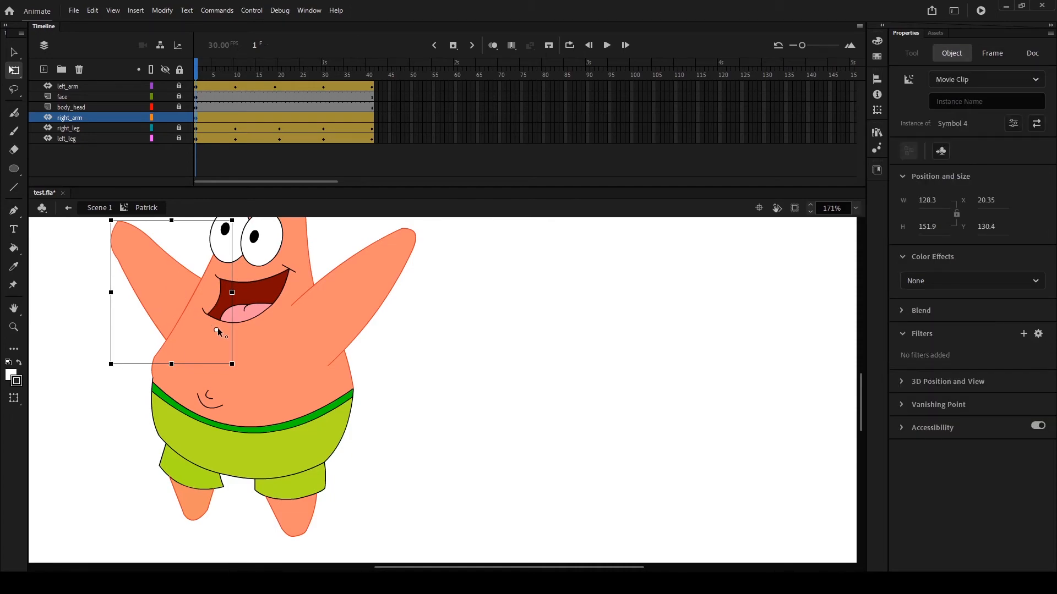
left_click(236, 118)
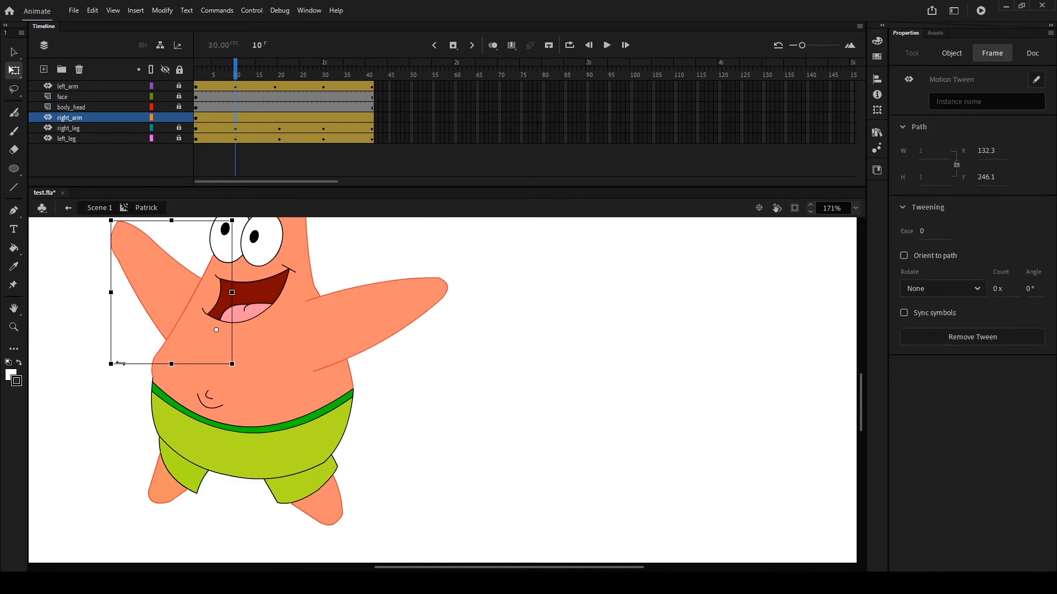
left_click_drag(113, 373, 182, 281)
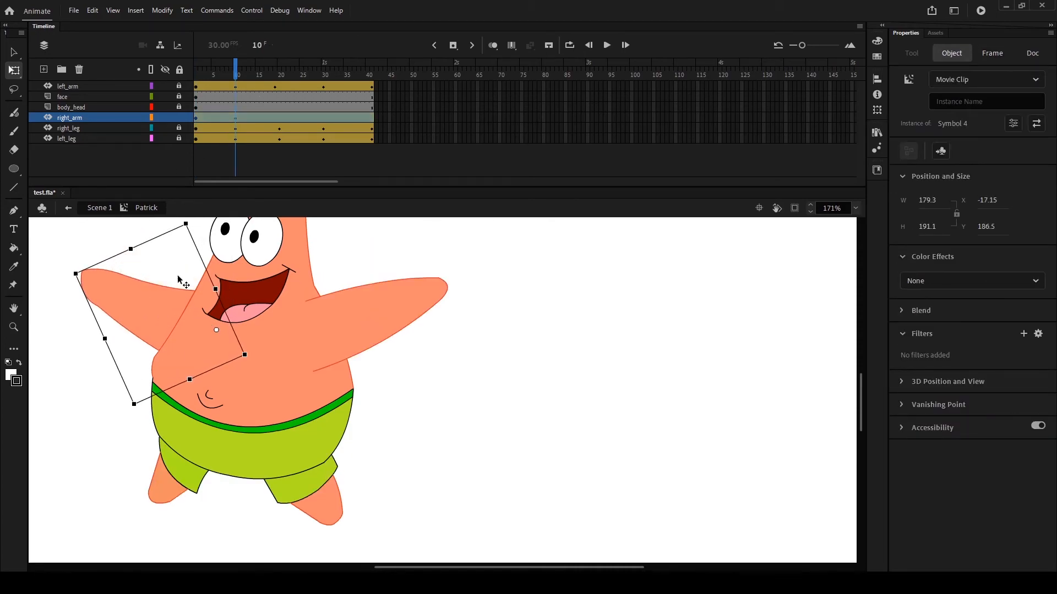
Step: Rotate the right arm back near its starting pose at frame 20 and upward about the shoulder at frame 30
left_click(282, 121)
left_click(279, 117)
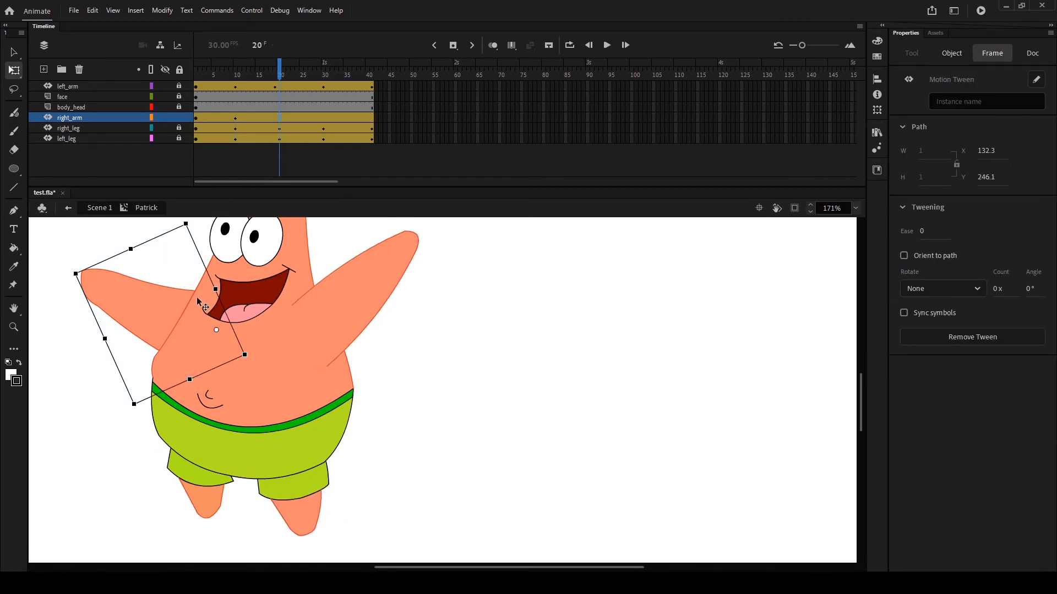
left_click_drag(90, 279, 120, 234)
key("ctrl+z")
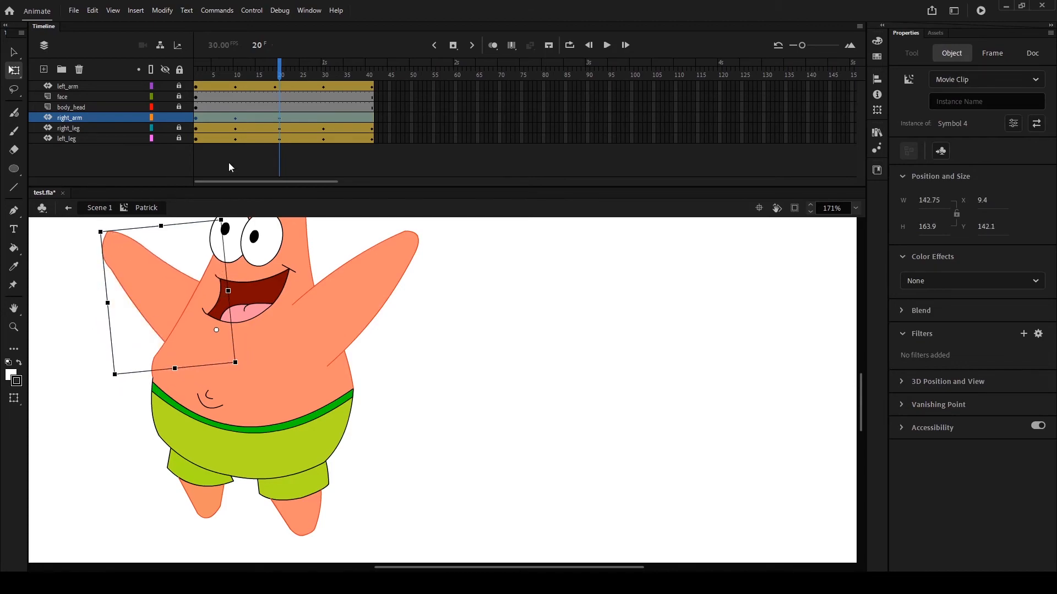
left_click(323, 117)
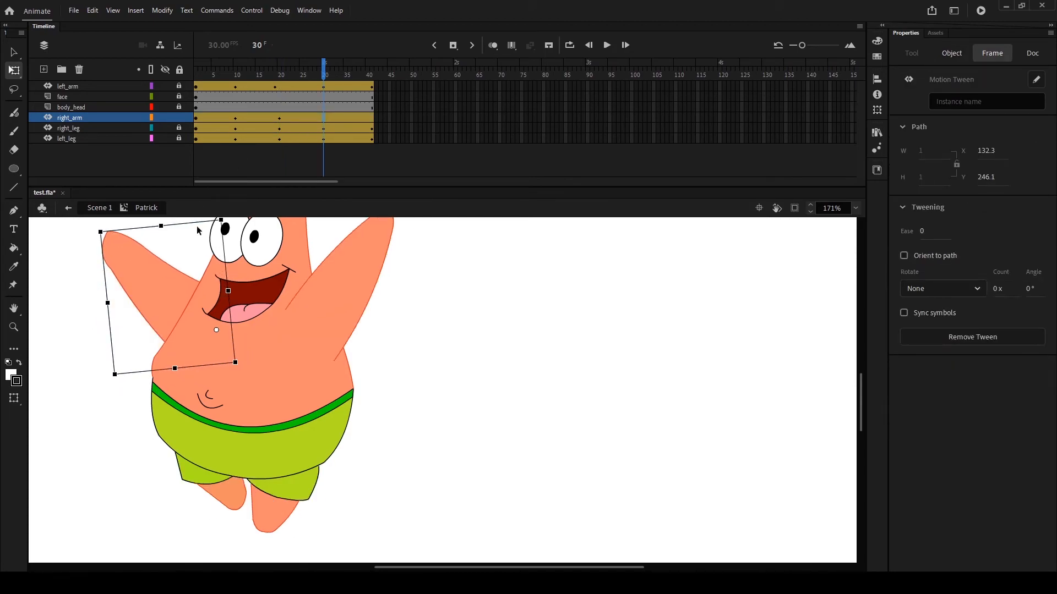
left_click_drag(108, 232, 149, 201)
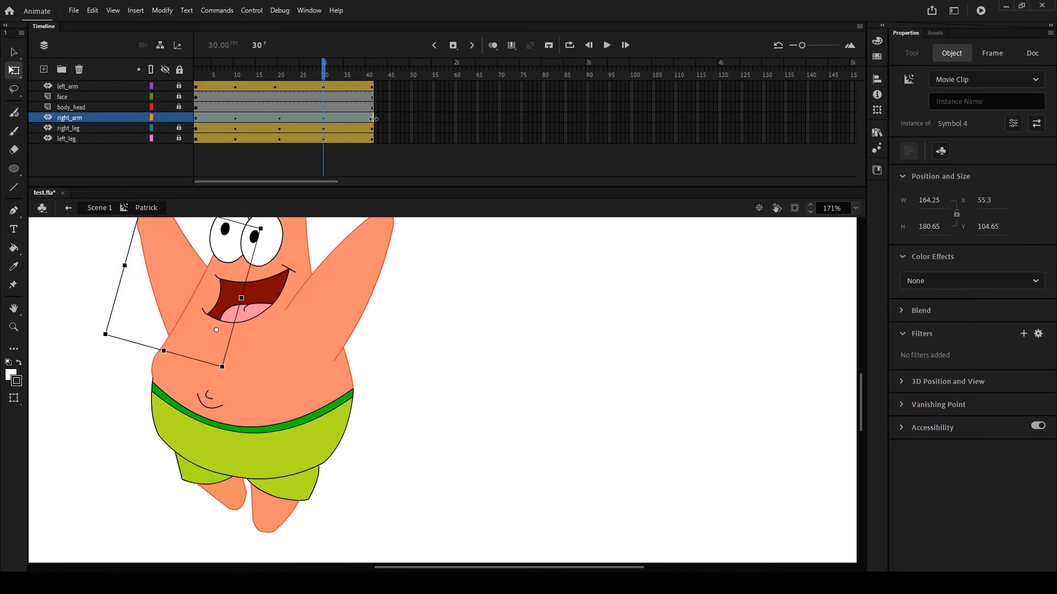
Step: Rotate the right arm back near its starting pose at frame 41 and play the symbol's animation
left_click(369, 119)
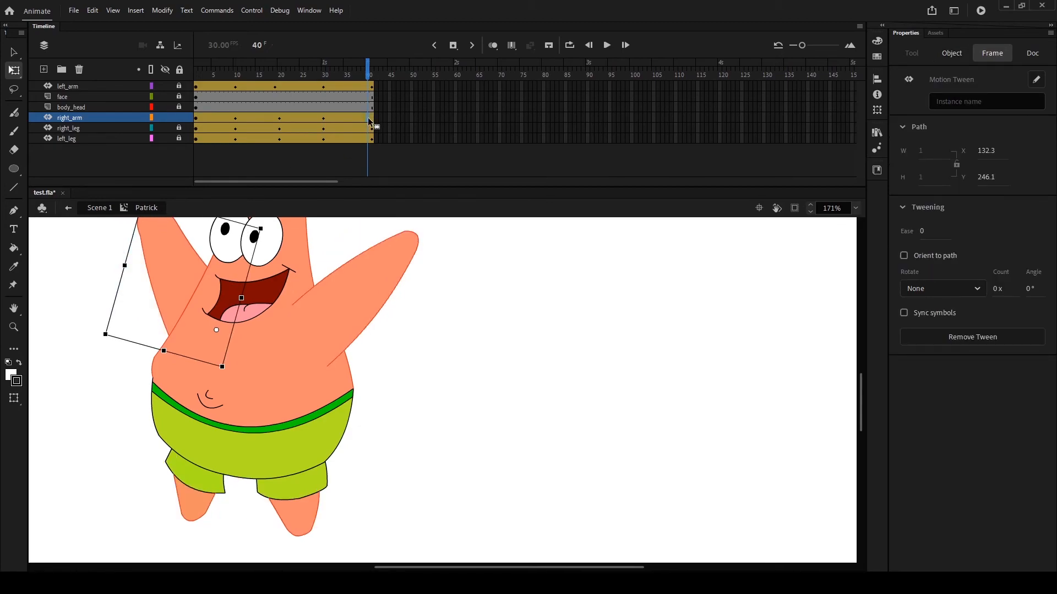
left_click(371, 118)
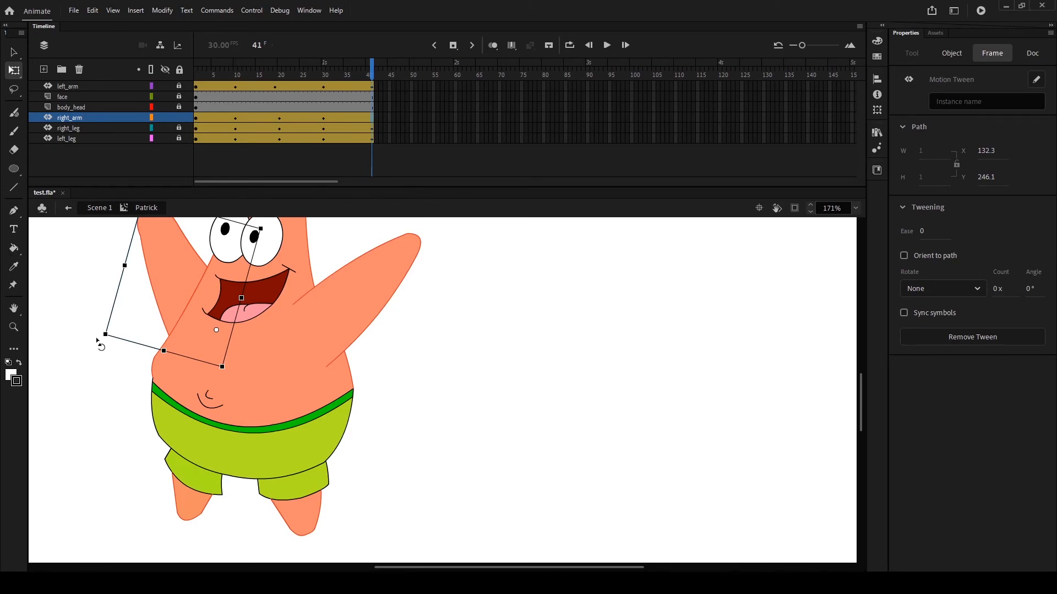
key("Return")
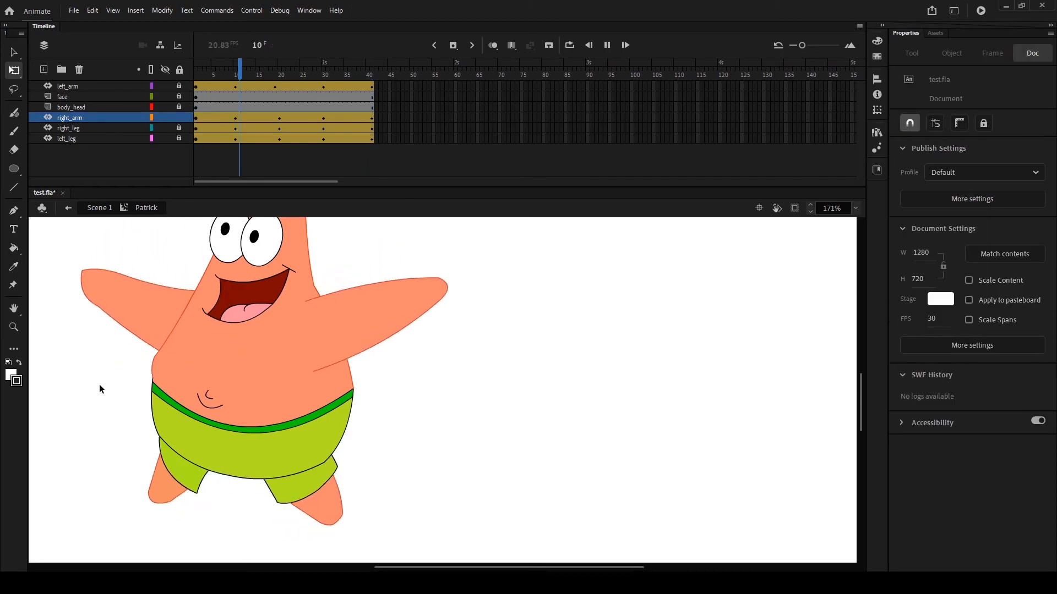
key("Return")
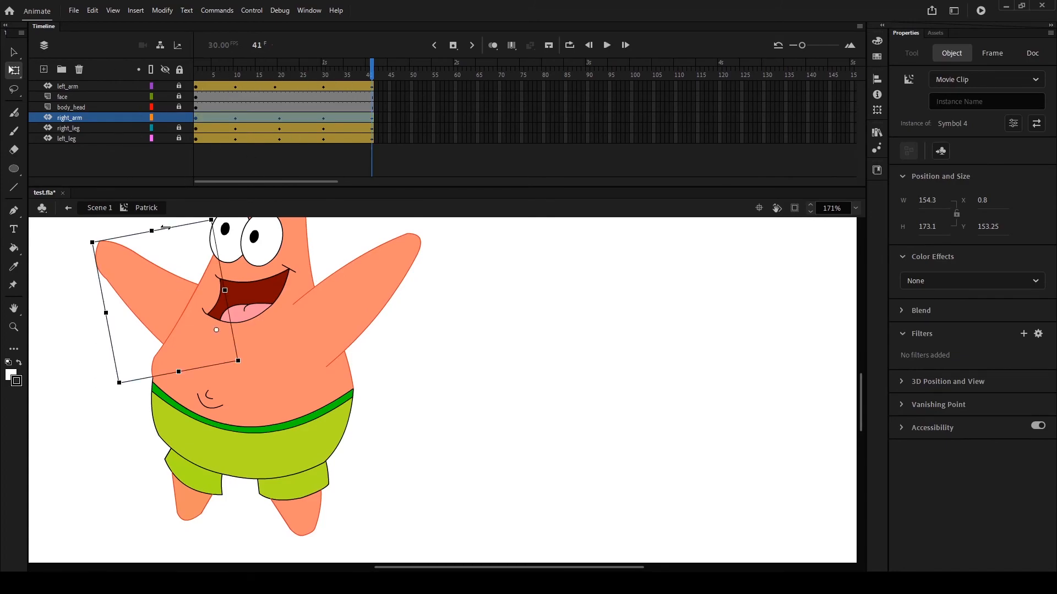
Step: Return to Scene 1 and move the Patrick instance just outside the stage's right edge
left_click(99, 207)
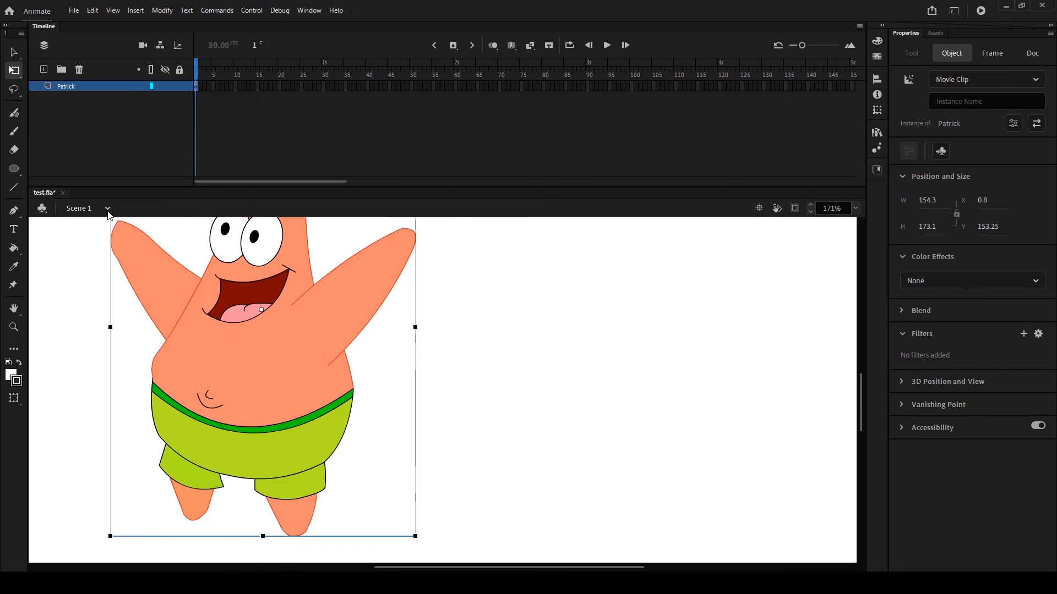
left_click(442, 305)
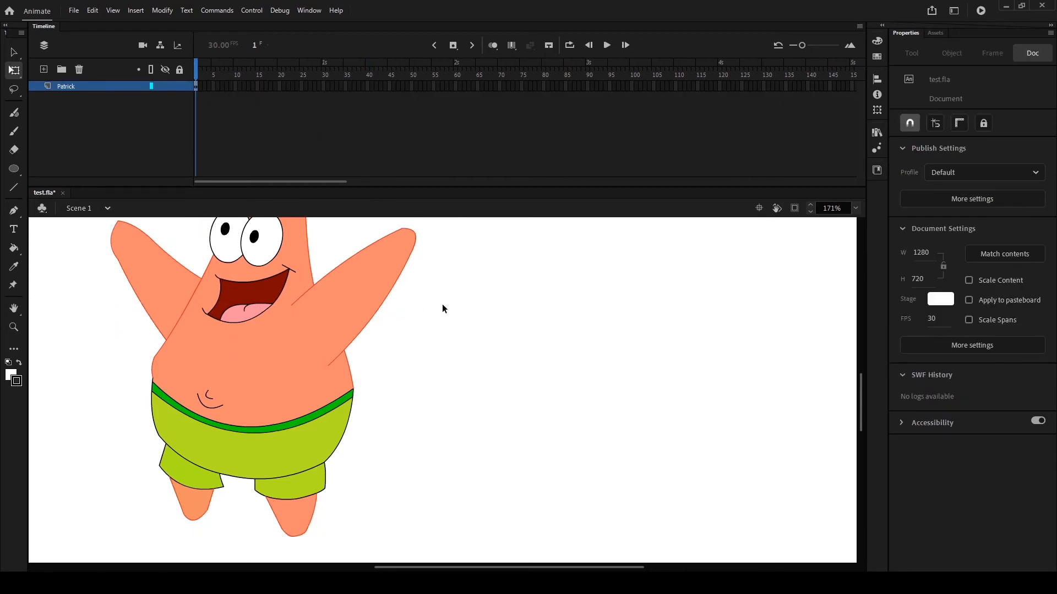
scroll(441, 305, "down", 3)
left_click(400, 329)
left_click_drag(400, 329, 738, 331)
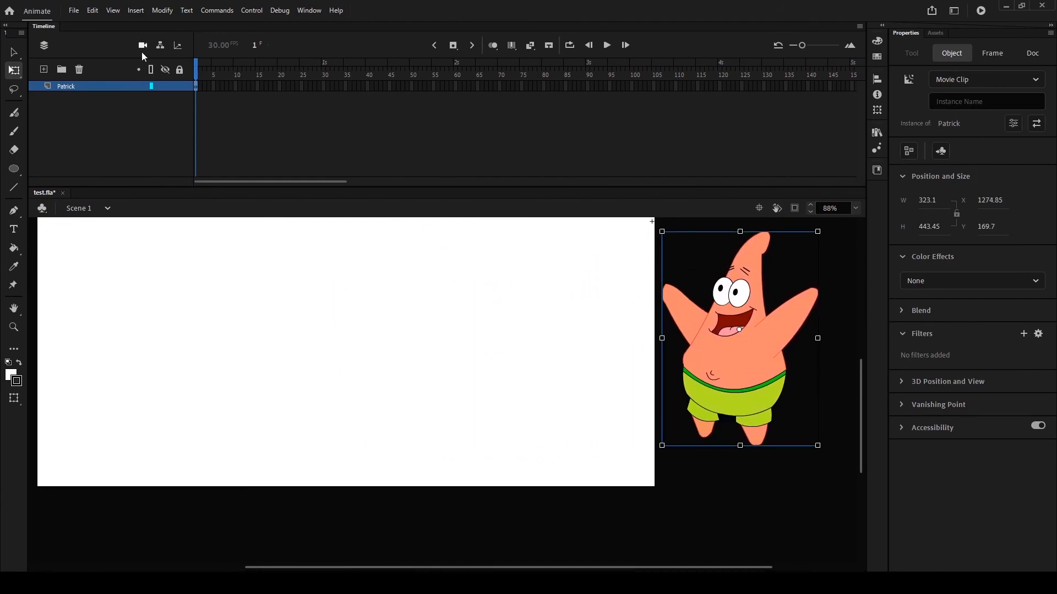
Step: Extend the Patrick layer to frame 100 and create a motion tween on it
left_click(633, 87)
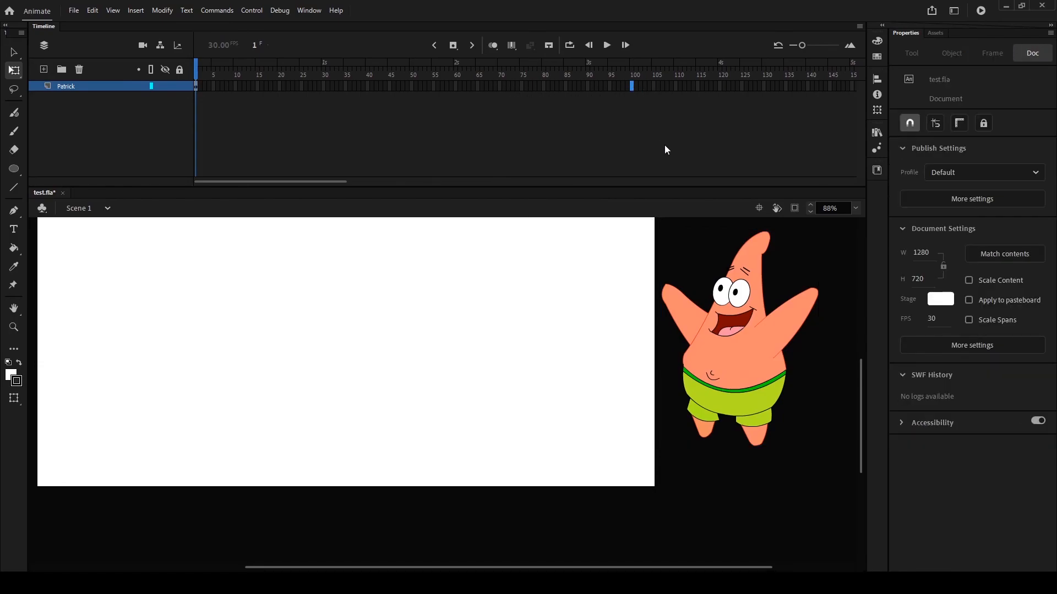
key("F5")
left_click(223, 84)
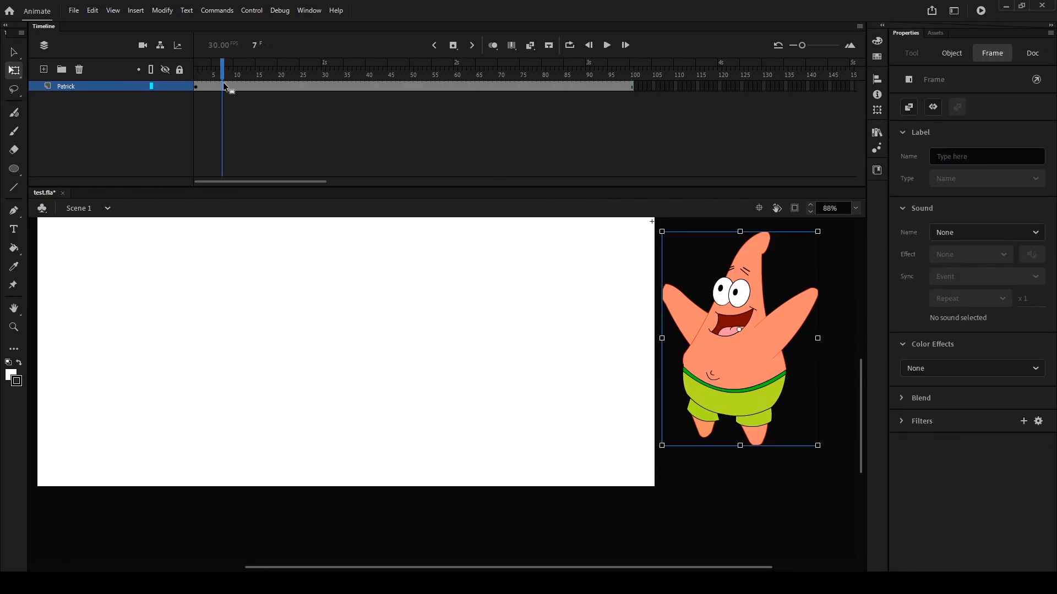
right_click(233, 85)
left_click(288, 102)
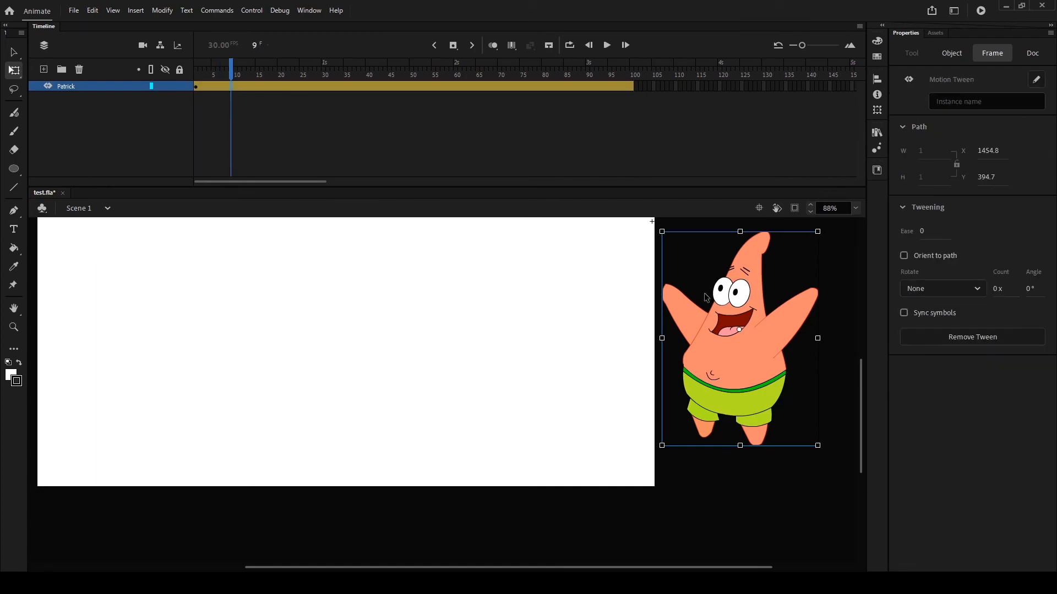
Step: Move Patrick straight left to about mid-stage at frame 41 and slightly farther left at frame 50
left_click(371, 86)
left_click(738, 333)
left_click_drag(738, 333, 97, 381)
left_click(412, 84)
Step: Move Patrick completely past the stage's left edge at frame 100 and preview the animation
left_click(632, 87)
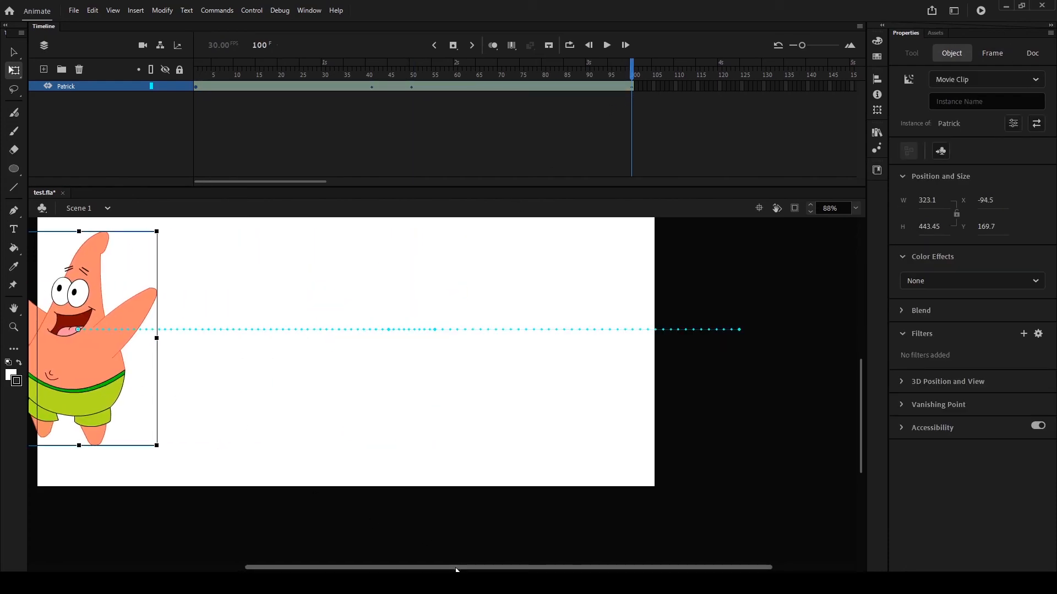
left_click_drag(455, 568, 414, 567)
left_click_drag(191, 389, 67, 384)
key("Return")
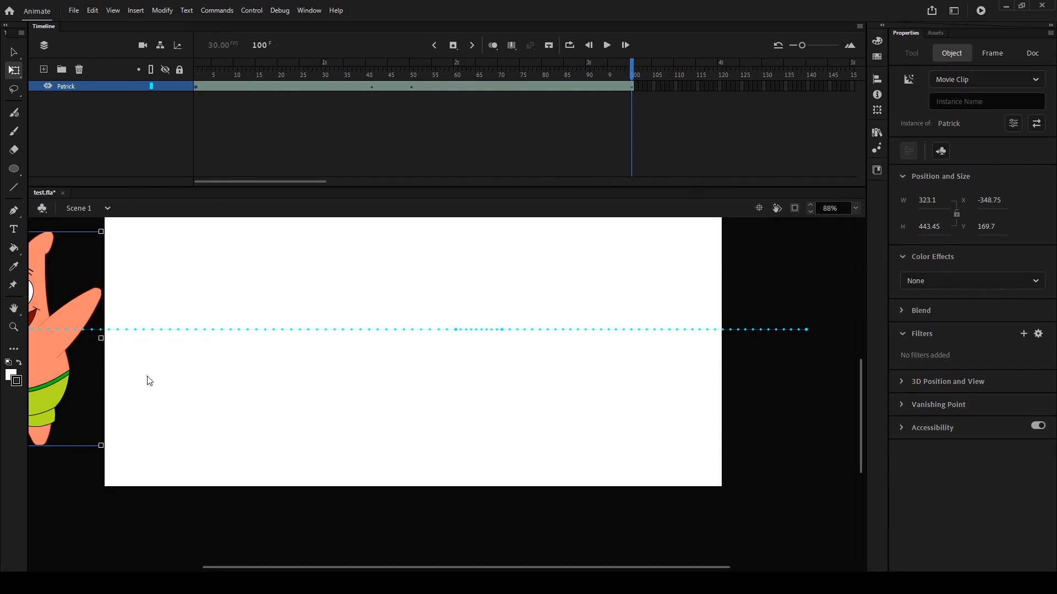
key("v")
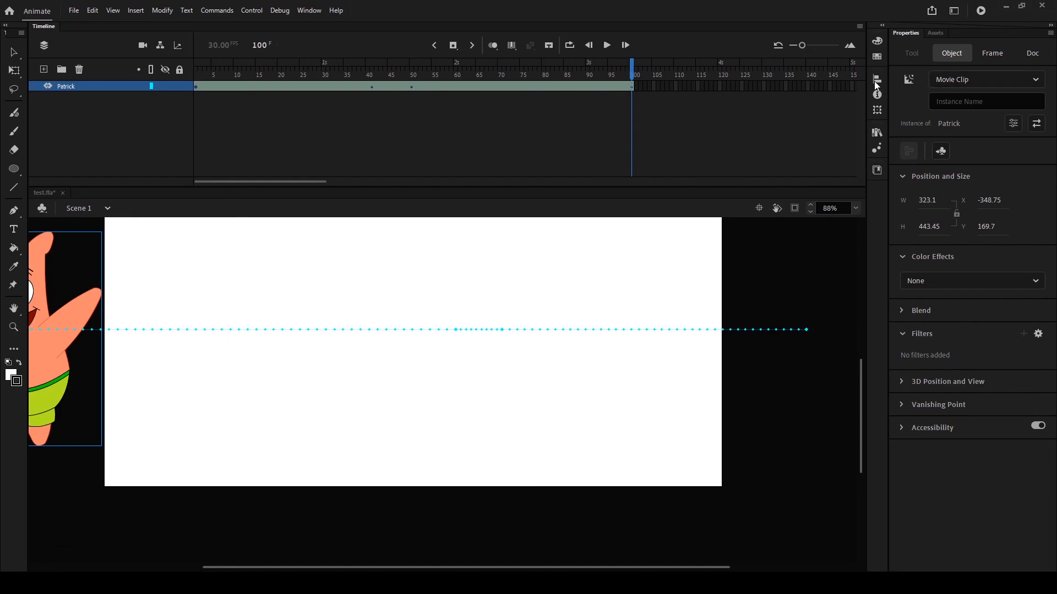
key("q")
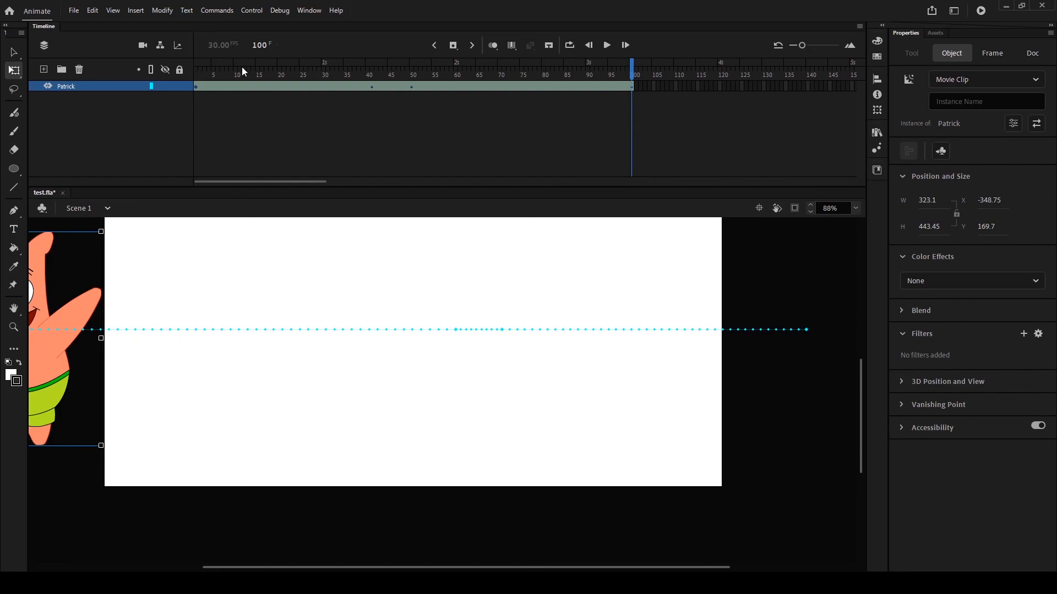
Step: Review the layer frames inside the Patrick movie clip, and scrub through the motion tween back in Scene 1
left_click(198, 86)
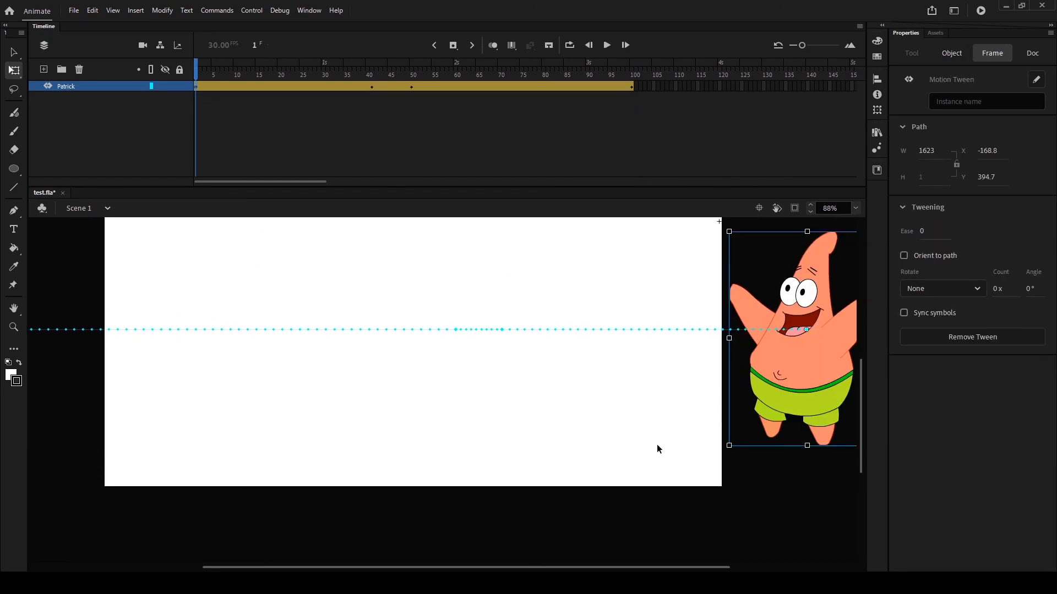
double_click(784, 361)
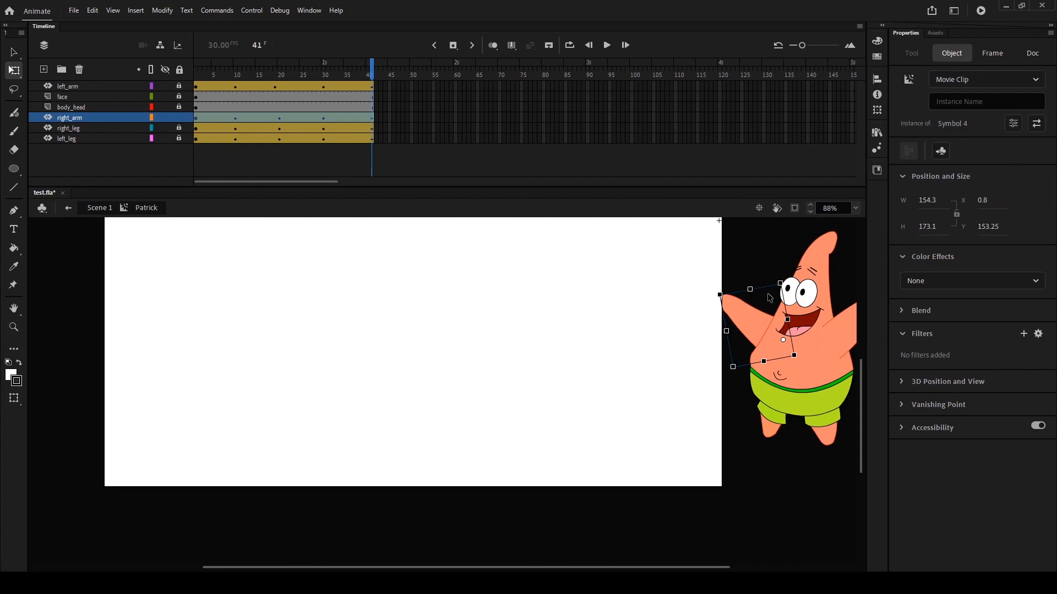
left_click(243, 107)
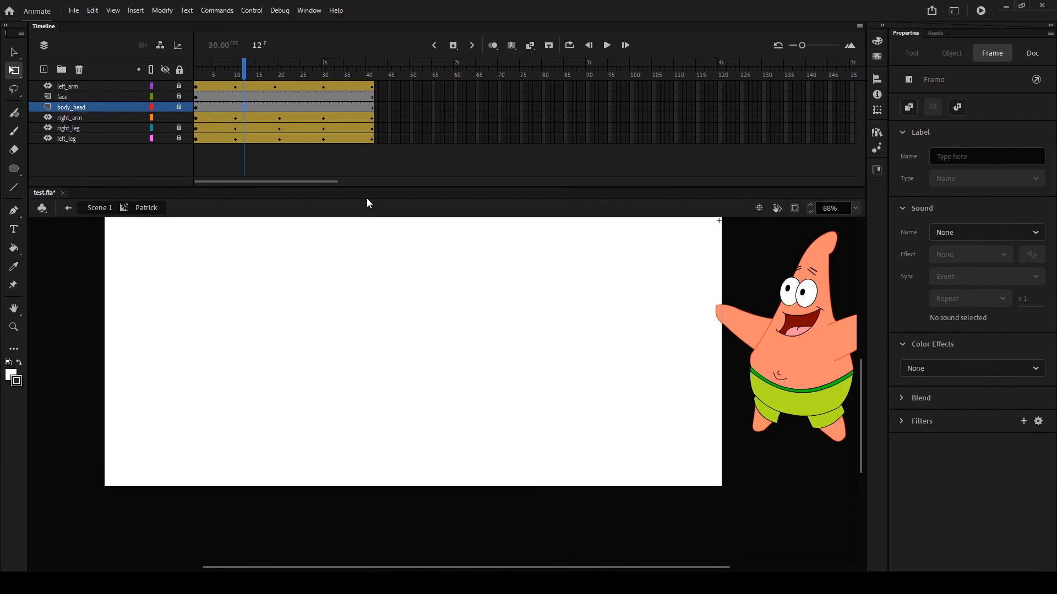
left_click_drag(197, 107, 431, 107)
left_click(432, 107)
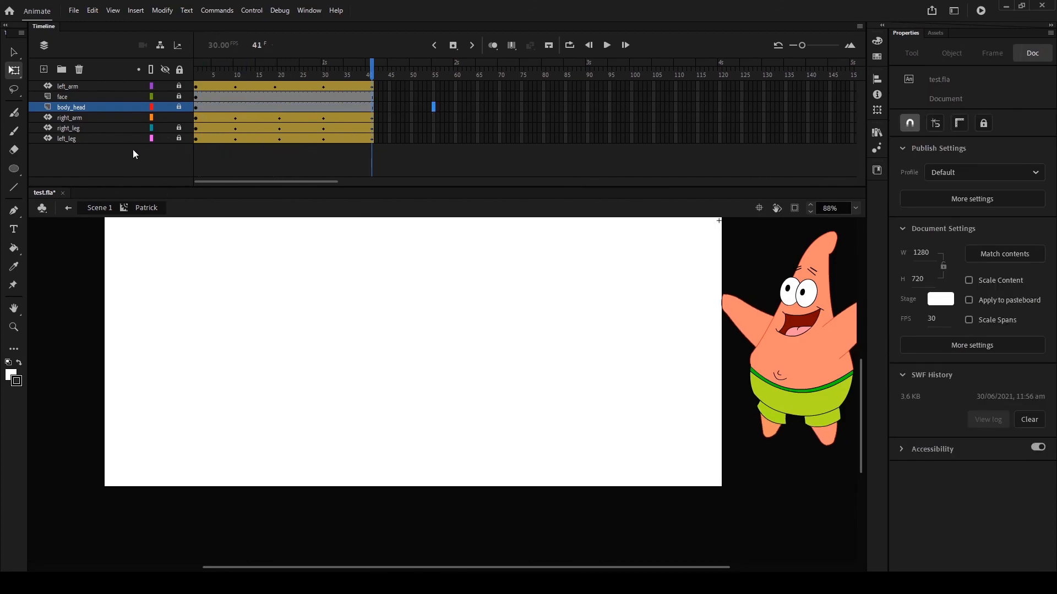
left_click(221, 97)
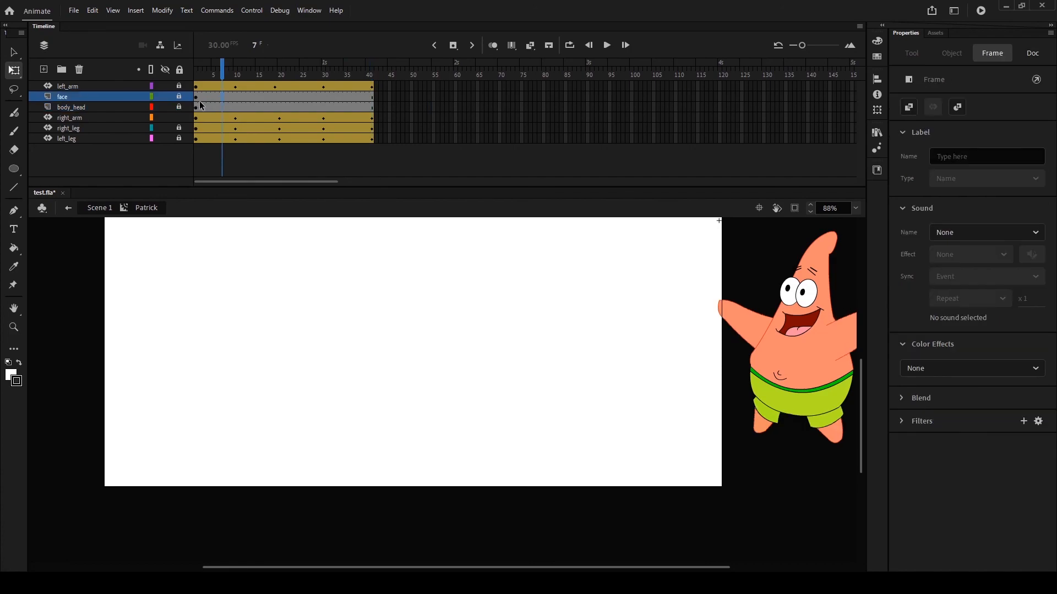
left_click(123, 207)
left_click_drag(258, 87, 434, 86)
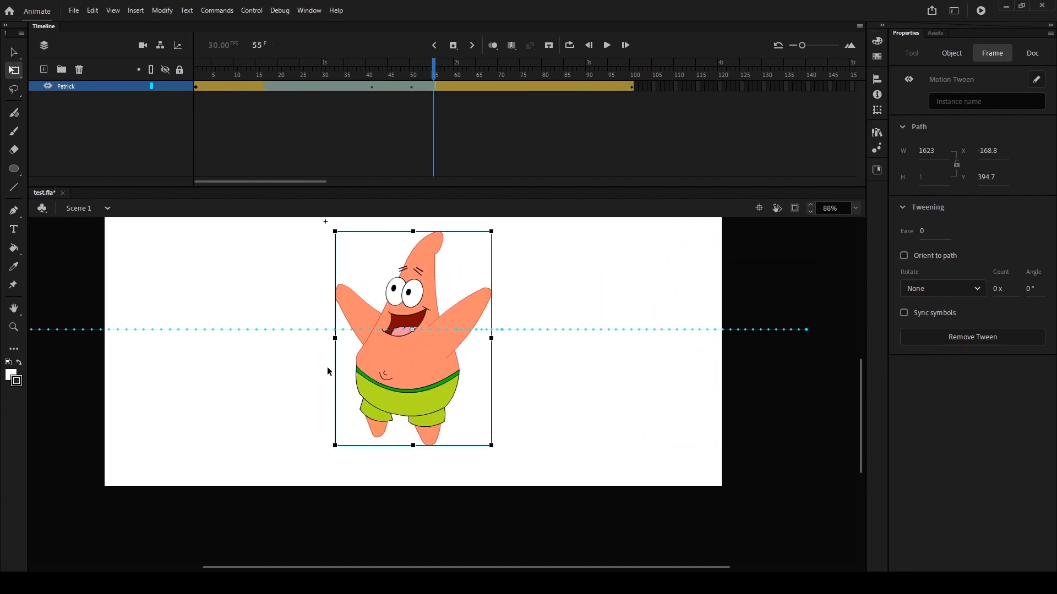